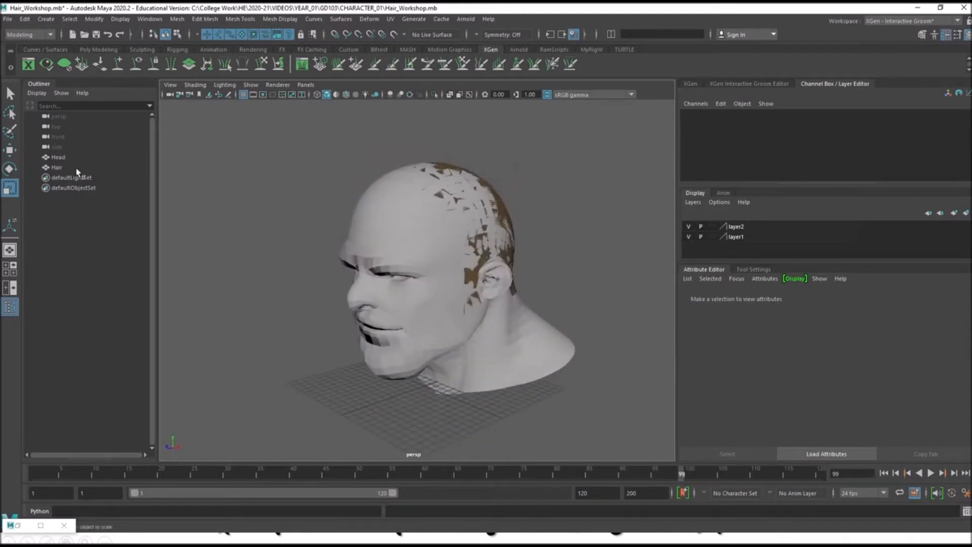
Move the Head mesh sideways along X away from the Hair mesh, and undo the move.
click(57, 157)
key(w)
drag(507, 285, 565, 299)
drag(474, 288, 557, 299)
scroll(496, 300, down, 3)
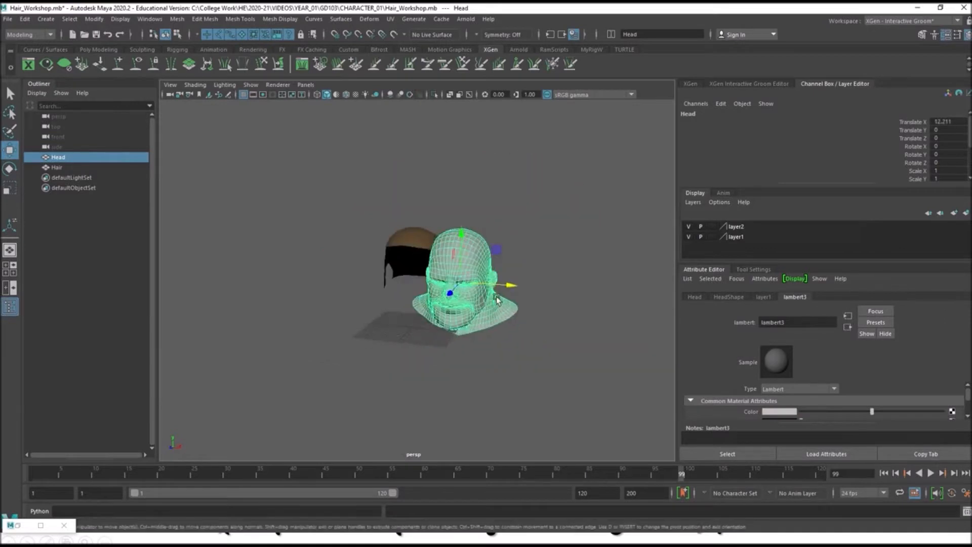
key(ctrl+z)
Try lifting the scalp hair mesh upward off the head, and undo the change.
click(538, 309)
alt+drag(538, 308, 501, 247)
click(371, 292)
key(f)
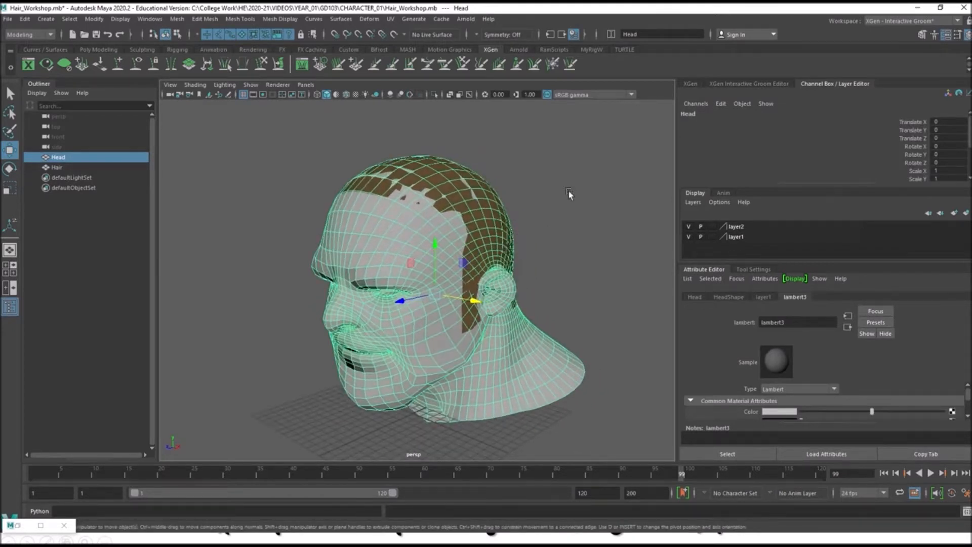
click(557, 218)
click(427, 191)
drag(425, 190, 425, 167)
click(566, 203)
alt+drag(565, 203, 468, 260)
click(507, 205)
key(ctrl+z)
key(ctrl+z)
click(467, 262)
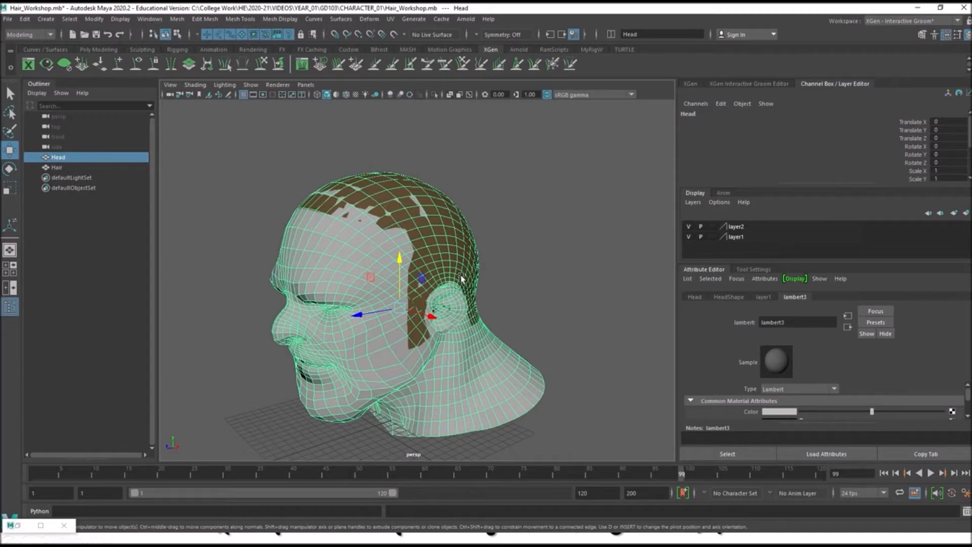
Select the Hair mesh and inspect its UV layout in the UV Editor, closing the editor when done.
shift+click(399, 186)
click(438, 205)
click(401, 208)
click(57, 167)
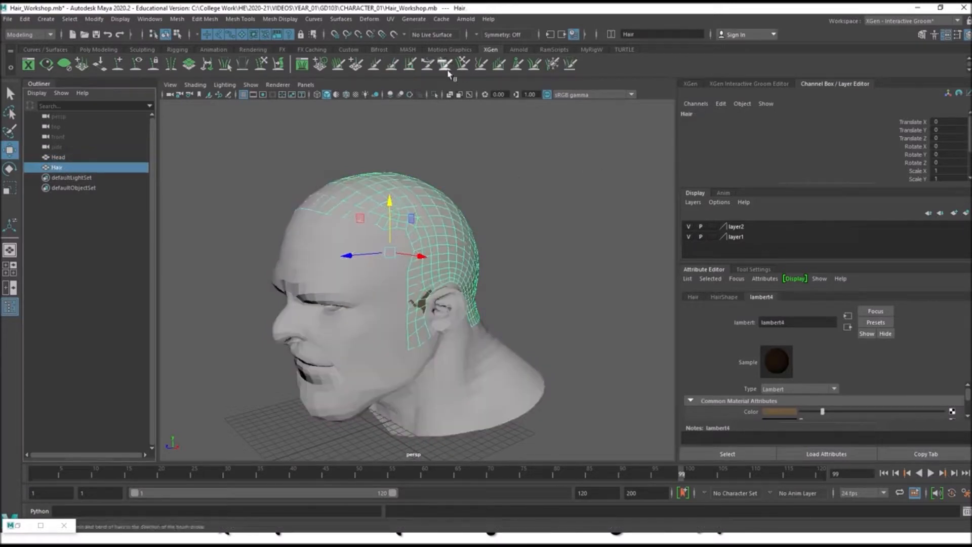
click(390, 18)
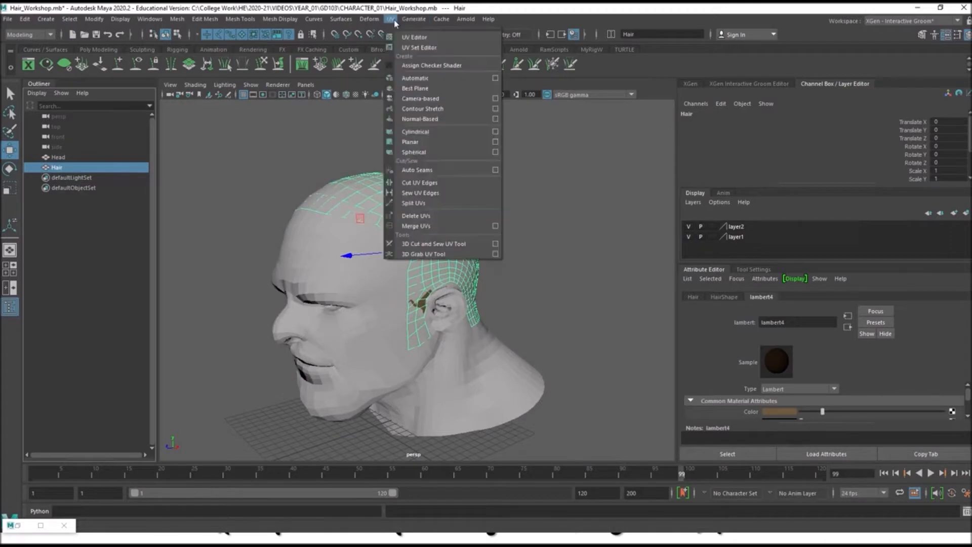
click(420, 38)
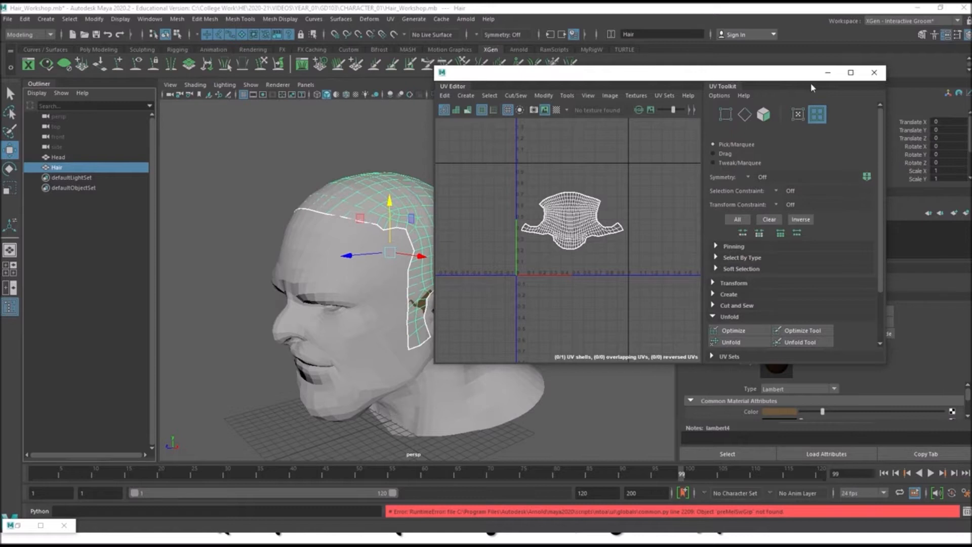
click(873, 73)
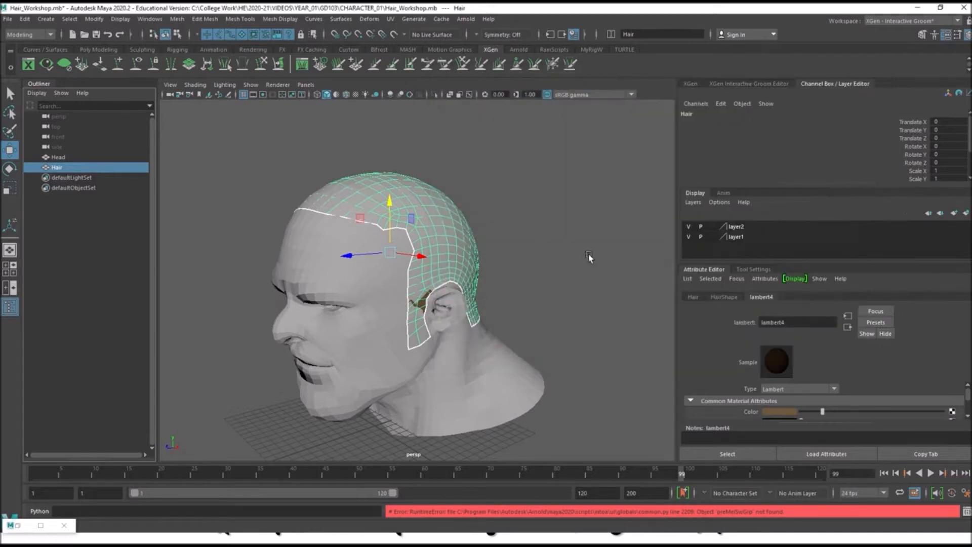
Hide the display layer that holds the Head mesh and rename that layer Head_Layer.
alt+drag(538, 258, 499, 282)
click(550, 263)
scroll(494, 271, up, 2)
click(492, 199)
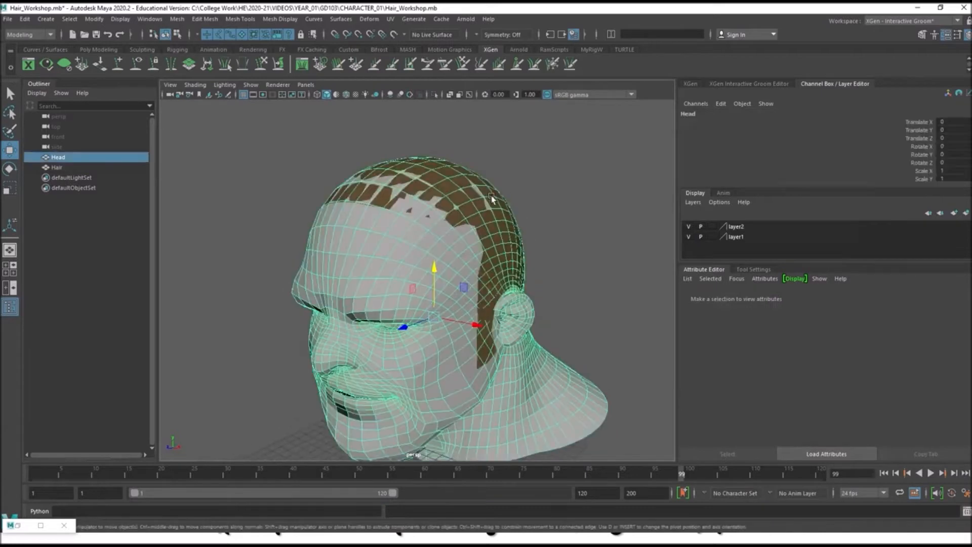
click(688, 236)
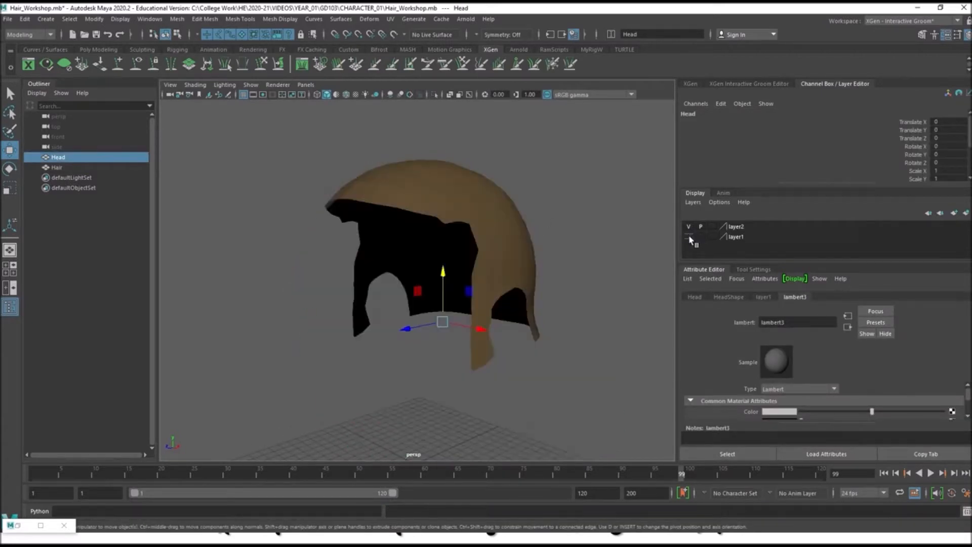
double_click(735, 237)
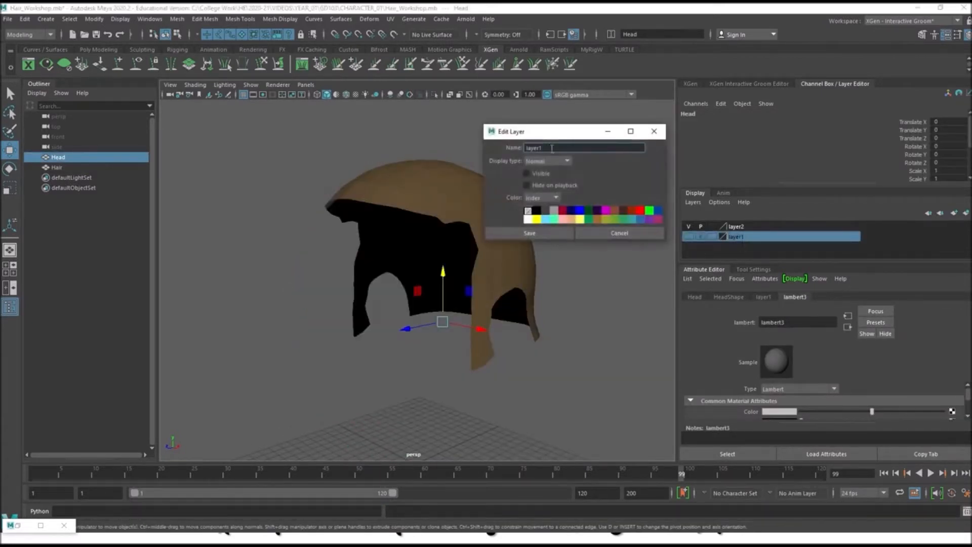
text(Head_Layer)
key(Tab)
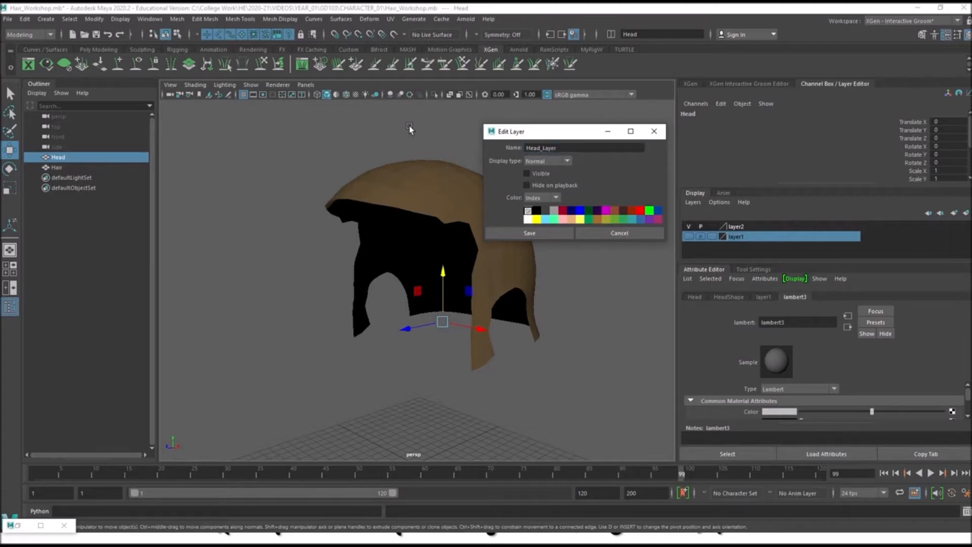
click(534, 233)
Rename the display layer layer2 as Hair_Layer.
double_click(754, 228)
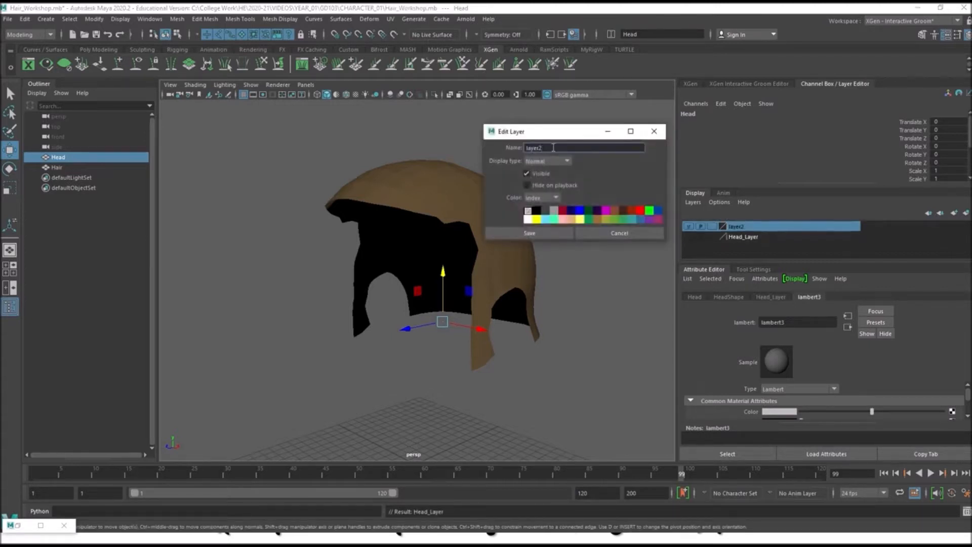
text(Hair_La)
key(Return)
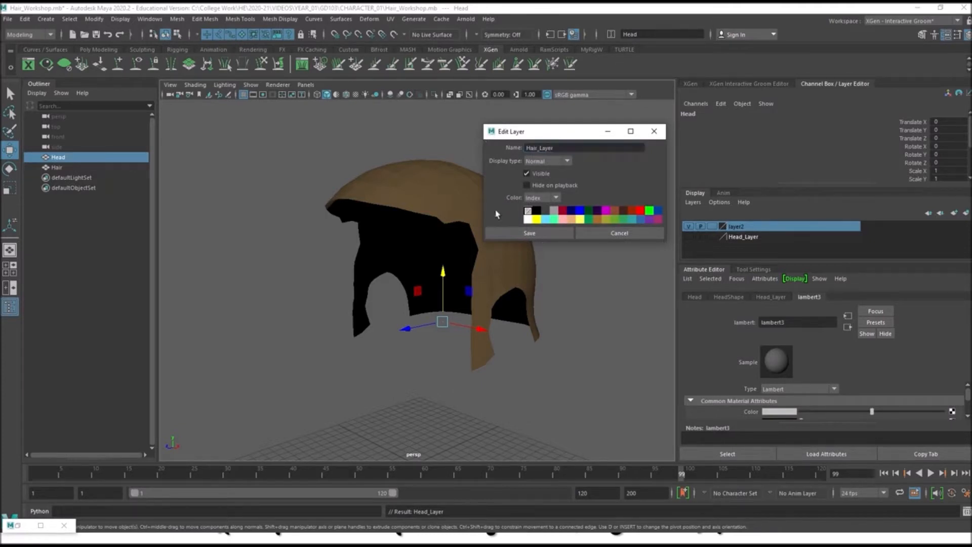
click(547, 233)
Select the Hair mesh and bring up the XGen Interactive Groom Editor.
click(593, 248)
alt+drag(580, 256, 505, 255)
click(494, 281)
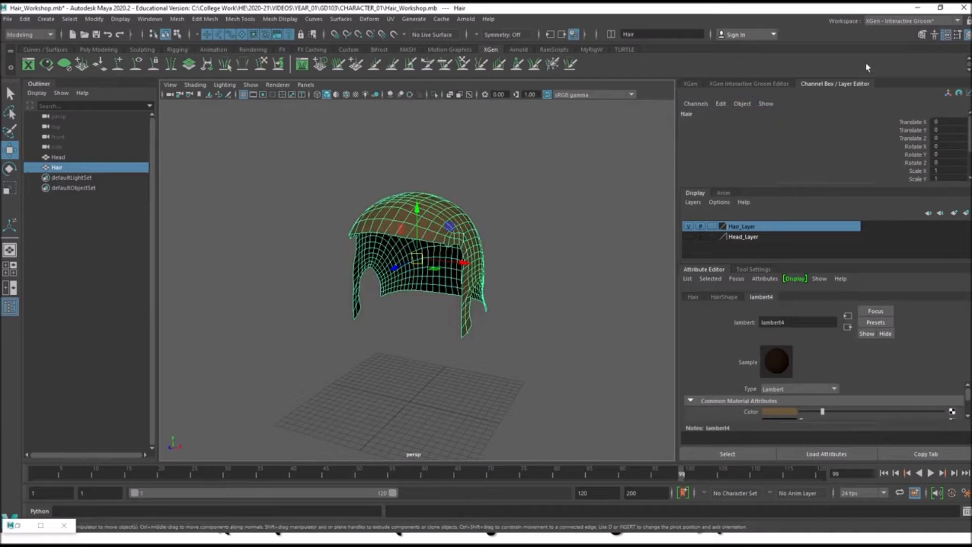
click(897, 23)
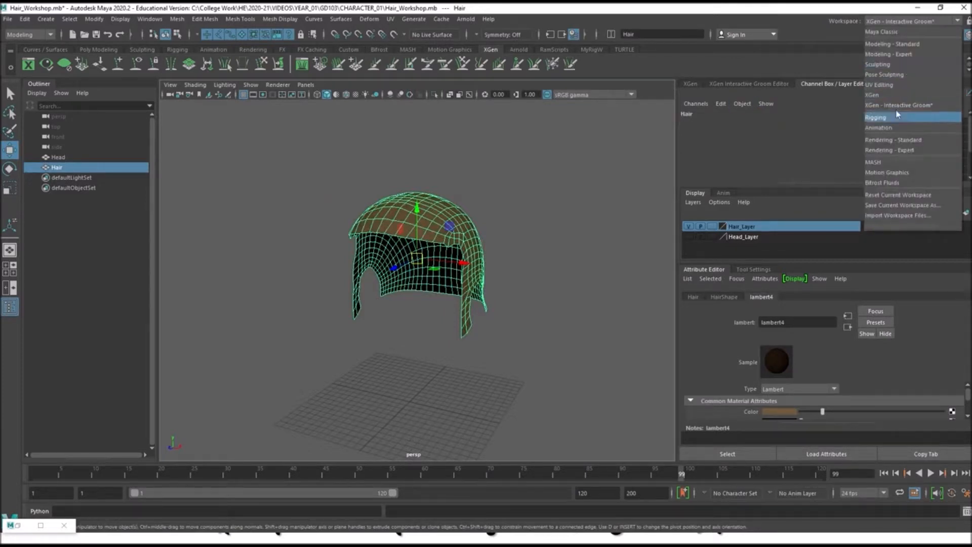
click(646, 14)
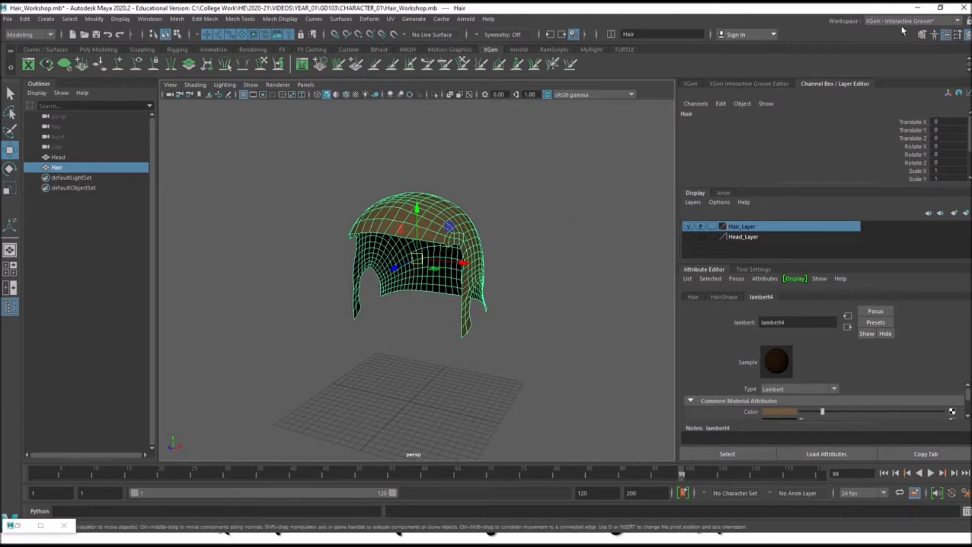
click(757, 84)
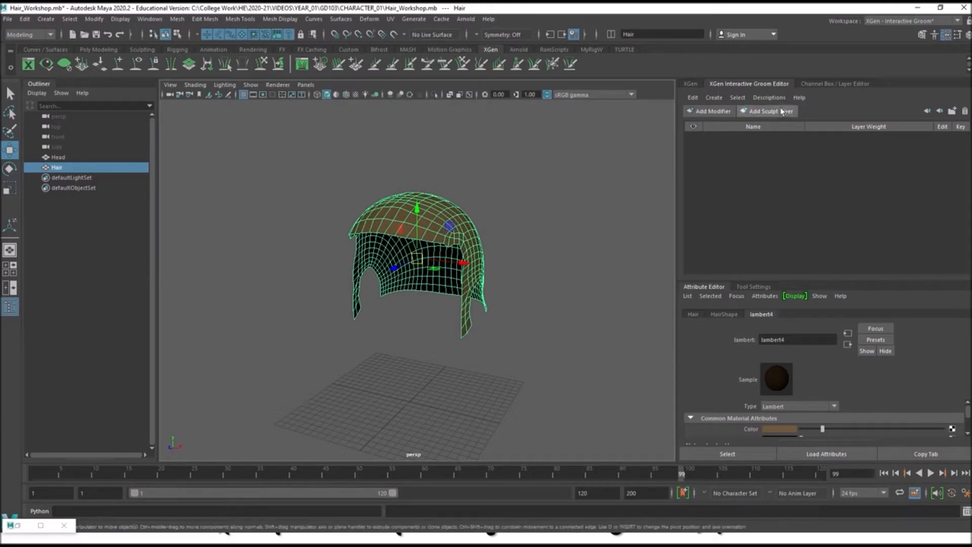
scroll(550, 263, up, 3)
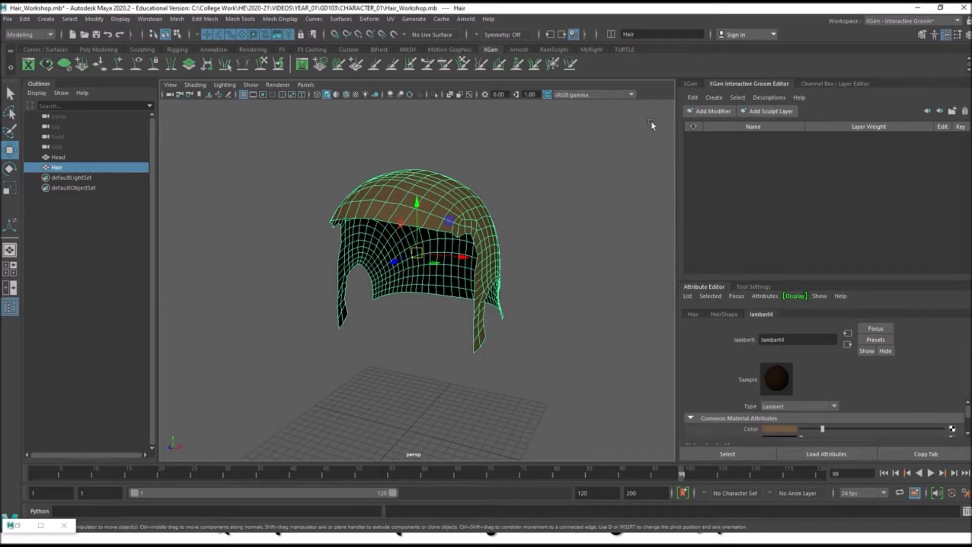
click(721, 98)
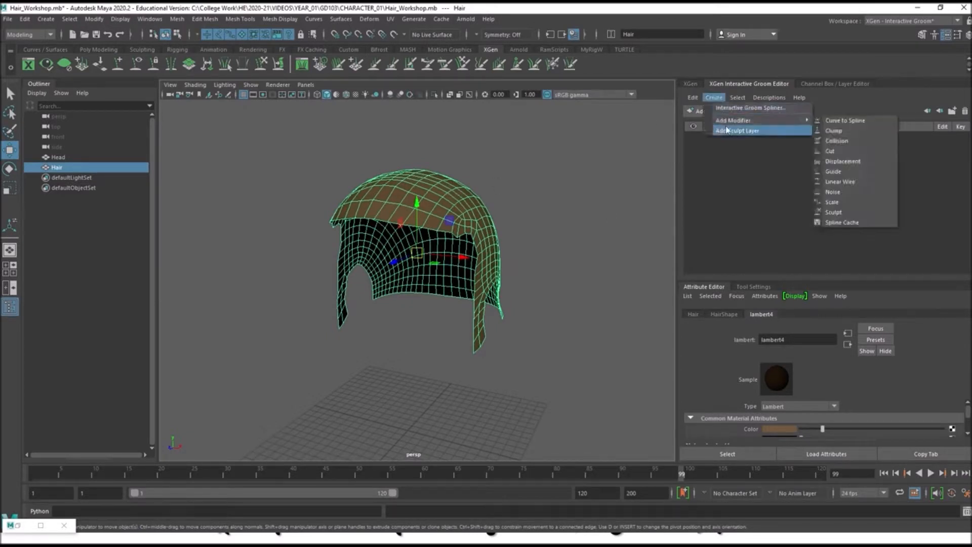
mouse_move(721, 99)
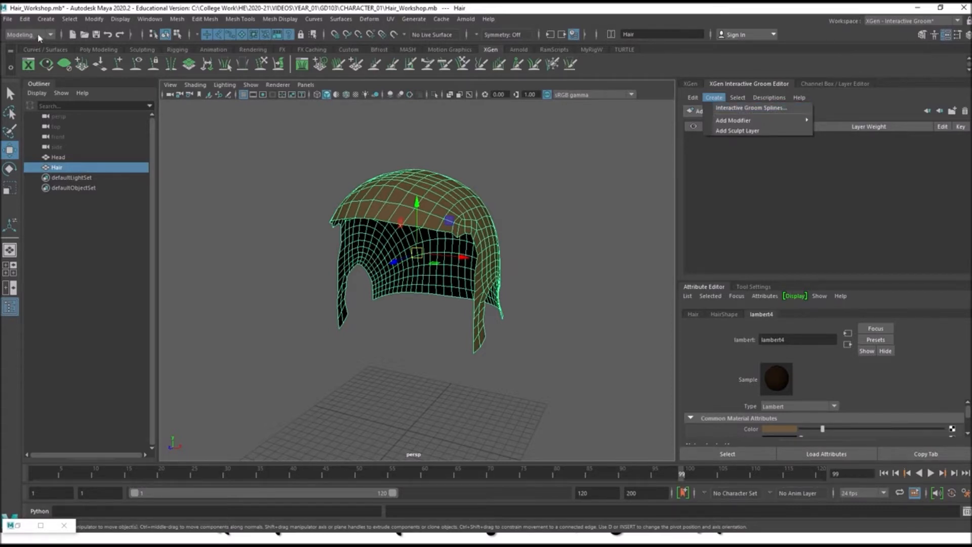
click(418, 19)
click(418, 19)
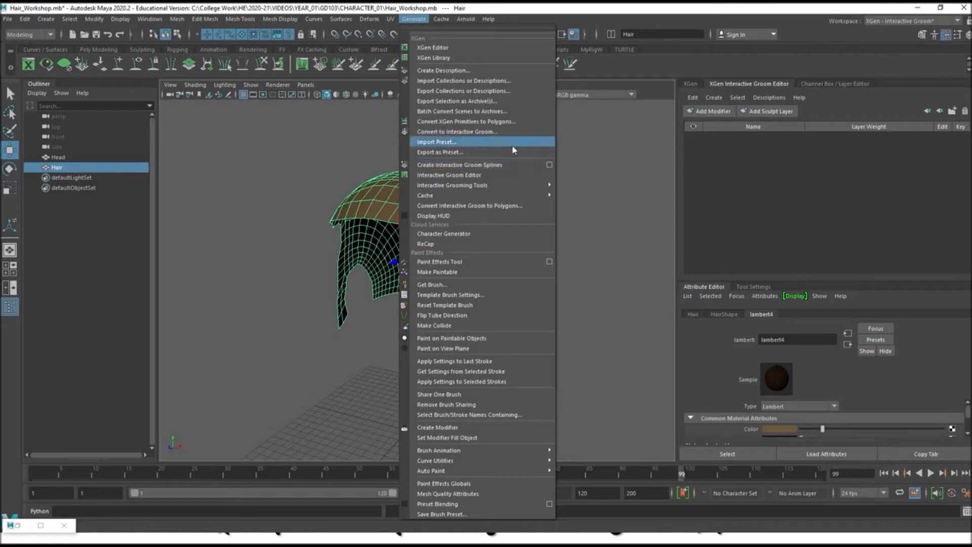
click(726, 87)
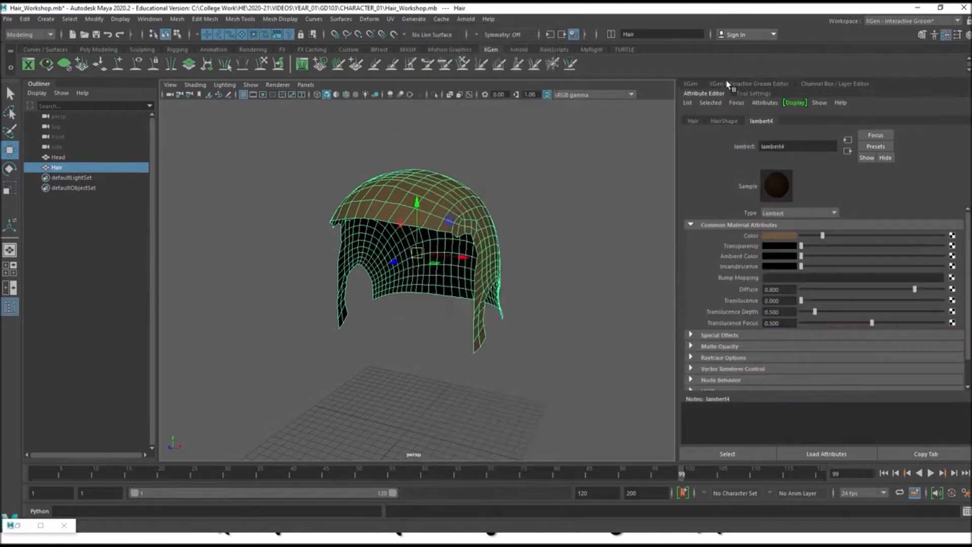
click(759, 87)
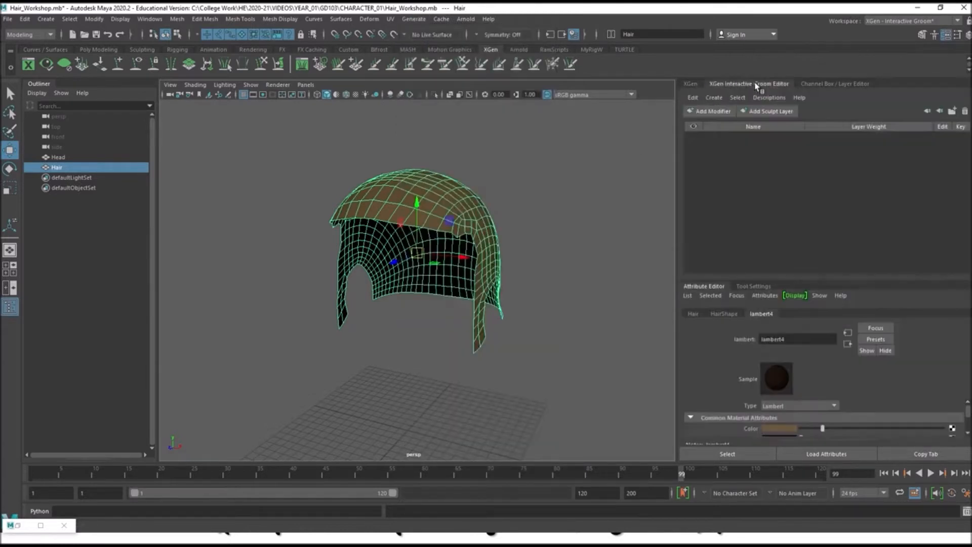
Create interactive groom splines on the Hair mesh with the description name Hero_Hair.
click(714, 97)
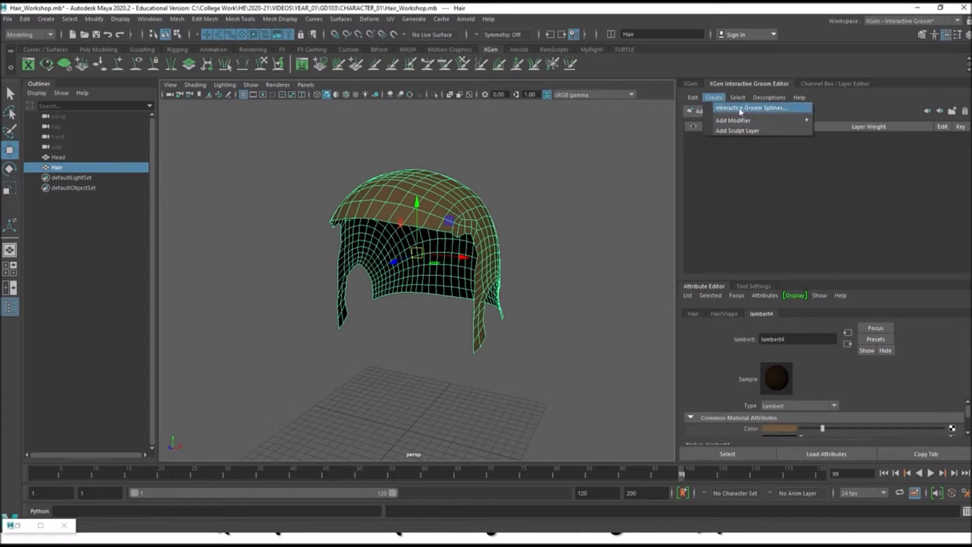
click(737, 108)
drag(531, 185, 591, 147)
click(512, 154)
click(526, 168)
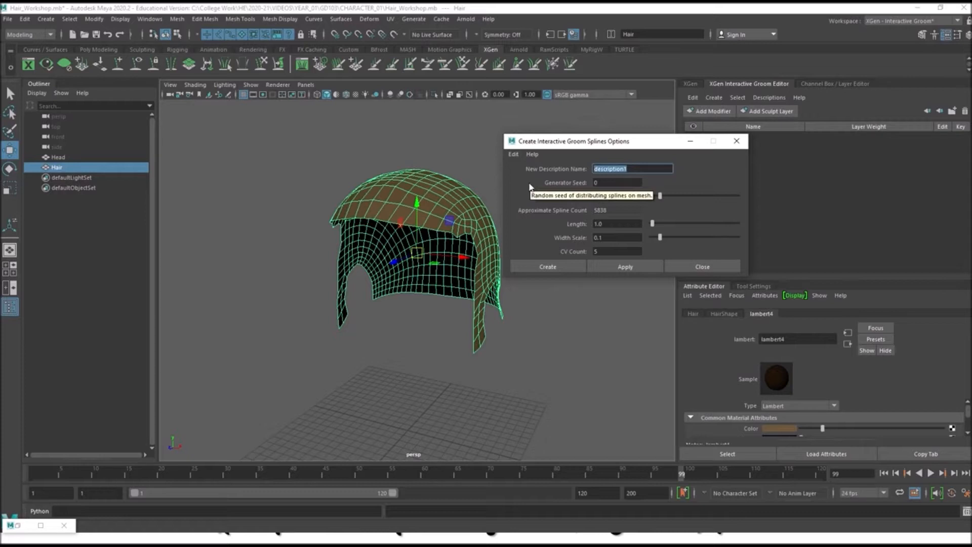
text(Hea)
key(BackSpace)
key(BackSpace)
key(BackSpace)
key(BackSpace)
text(Heao)
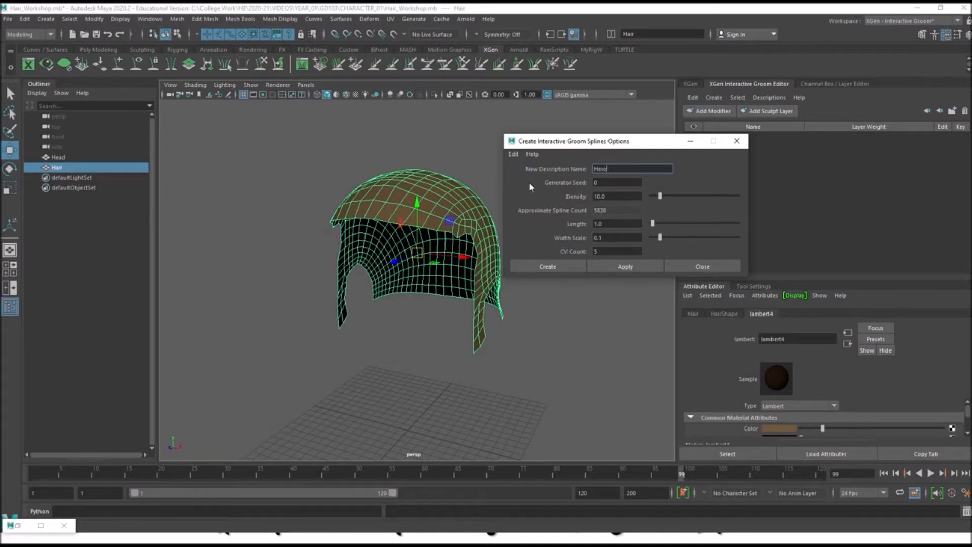
text(_Hair)
click(559, 267)
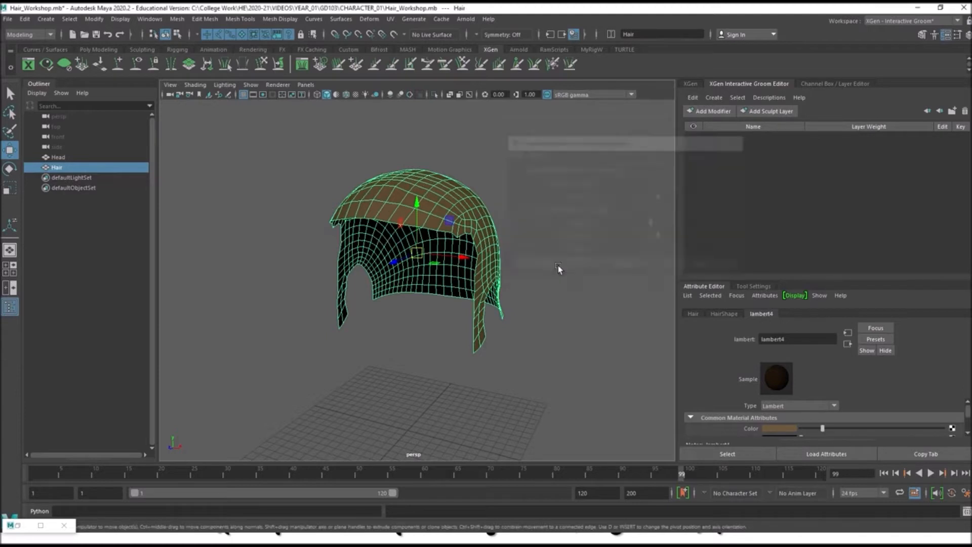
Expand the Hero_Hair description to list its nodes and enlarge the Attribute Editor area beneath it.
mouse_move(474, 285)
alt+mouse_down()
mouse_move(429, 269)
mouse_move(540, 265)
mouse_move(477, 245)
mouse_move(536, 276)
mouse_move(477, 284)
mouse_move(415, 339)
mouse_move(438, 296)
mouse_move(425, 286)
mouse_move(373, 319)
mouse_move(491, 292)
alt+mouse_up()
scroll(536, 275, up, 5)
scroll(425, 286, down, 3)
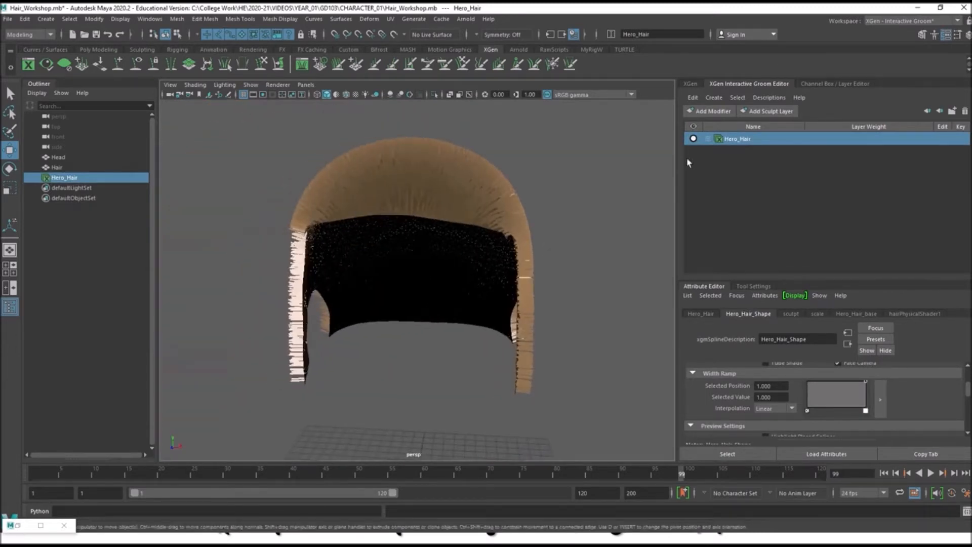
click(707, 140)
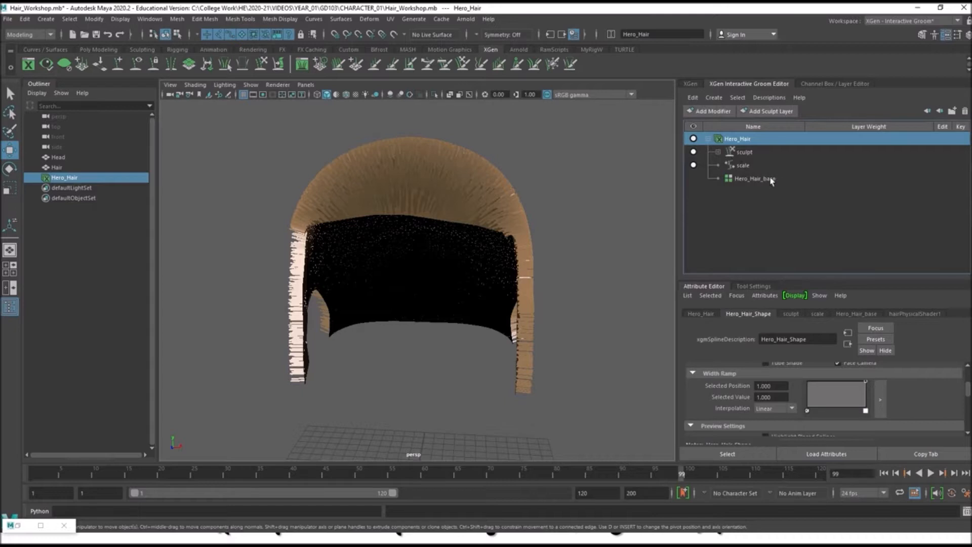
click(704, 287)
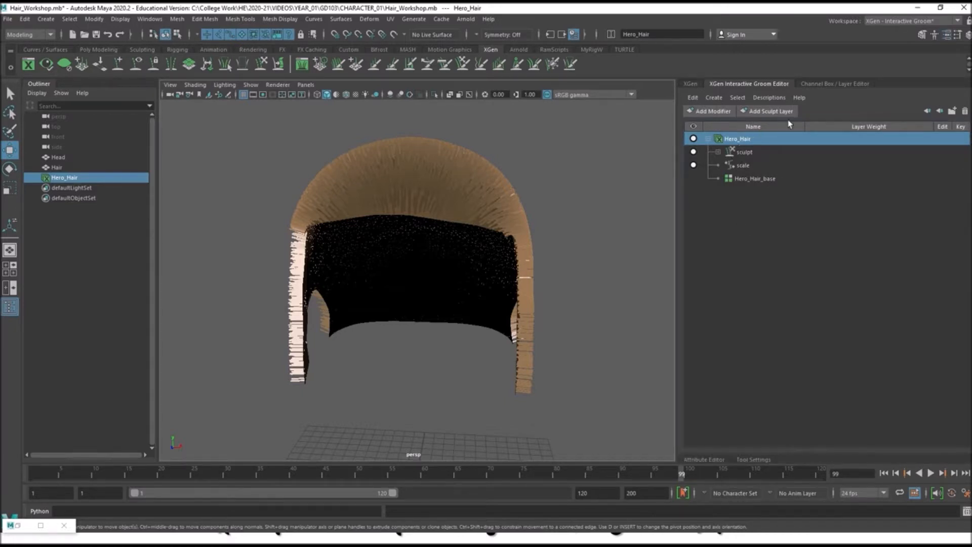
click(708, 460)
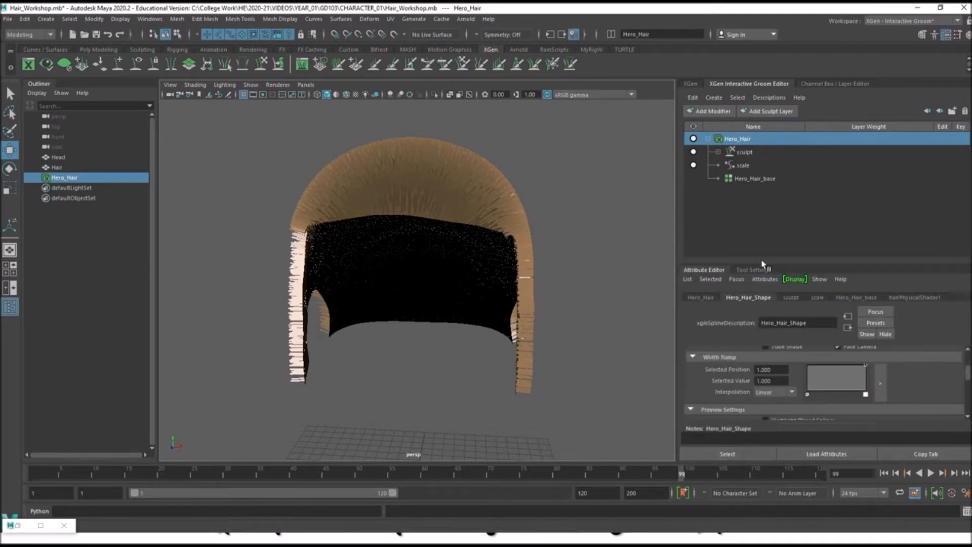
drag(764, 265, 762, 259)
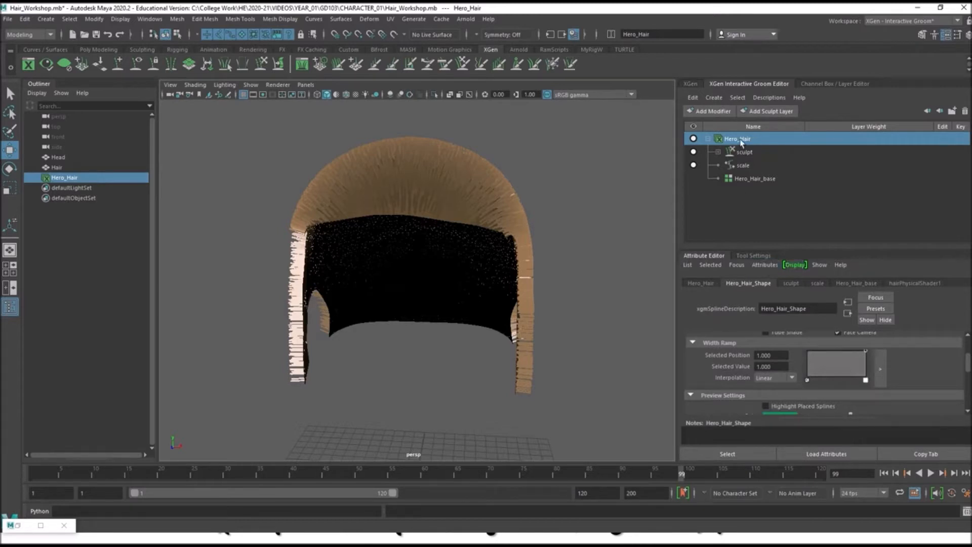
Examine the density attributes of Hero_Hair_base and the primitive attributes of the Hero_Hair description.
scroll(775, 357, up, 3)
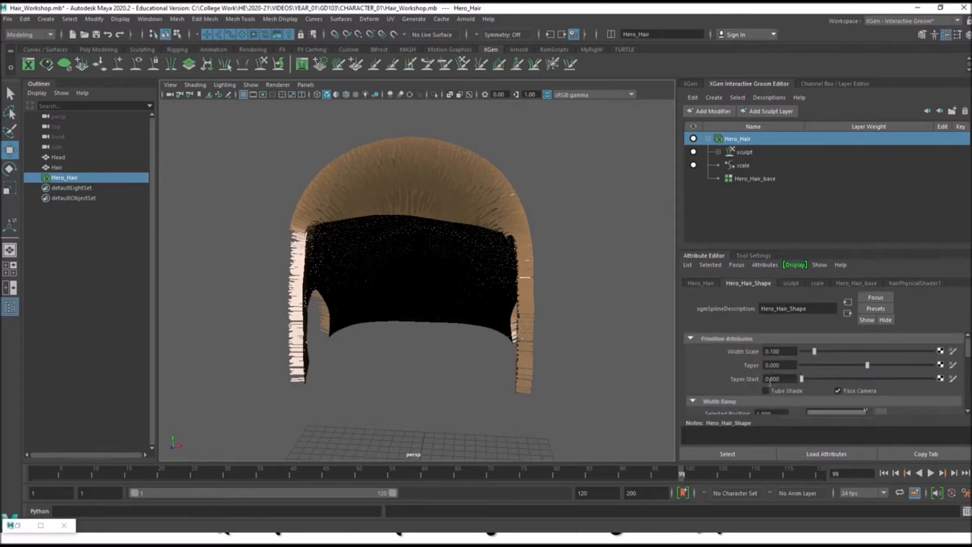
click(764, 180)
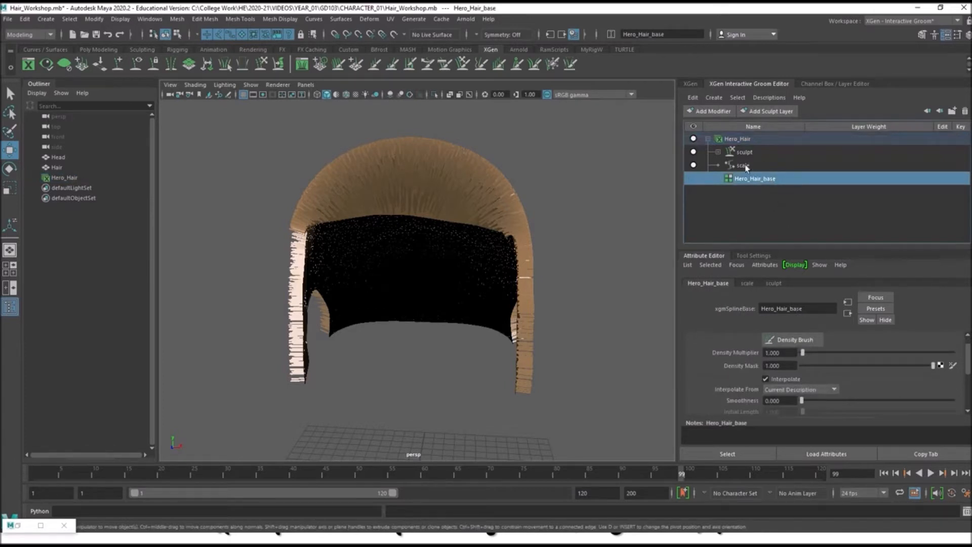
click(741, 141)
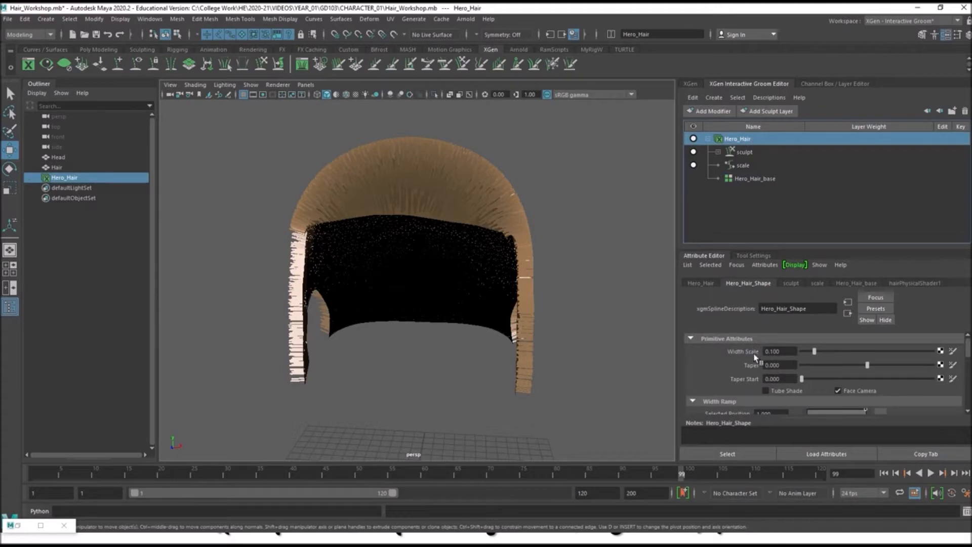
Set the Width Scale of the Hero_Hair strands to 0.05.
scroll(534, 329, up, 3)
scroll(570, 274, up, 5)
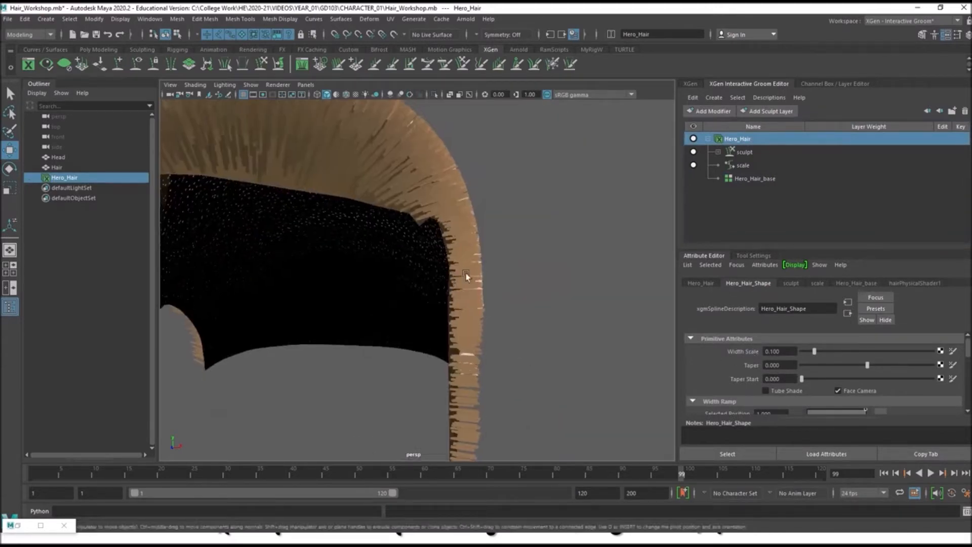
scroll(569, 259, up, 6)
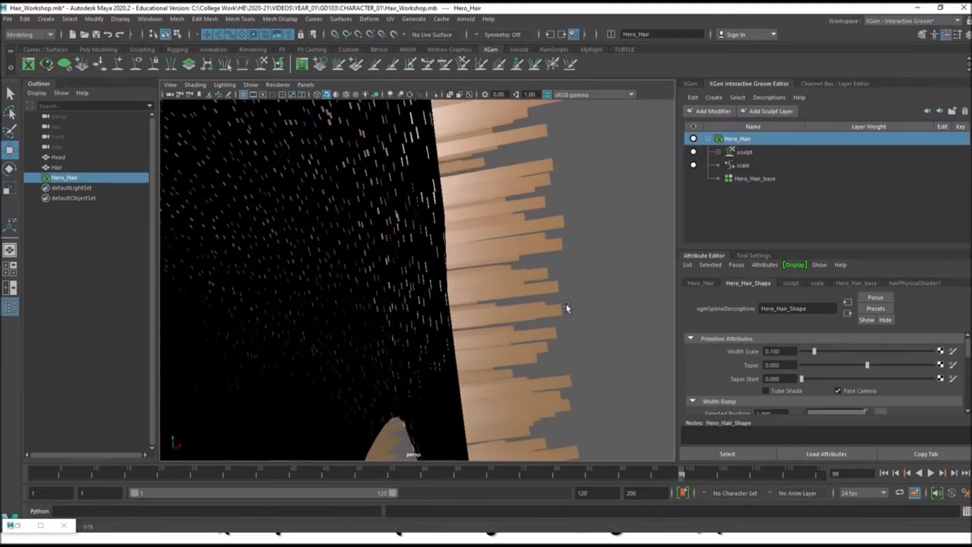
alt+drag(554, 295, 568, 298)
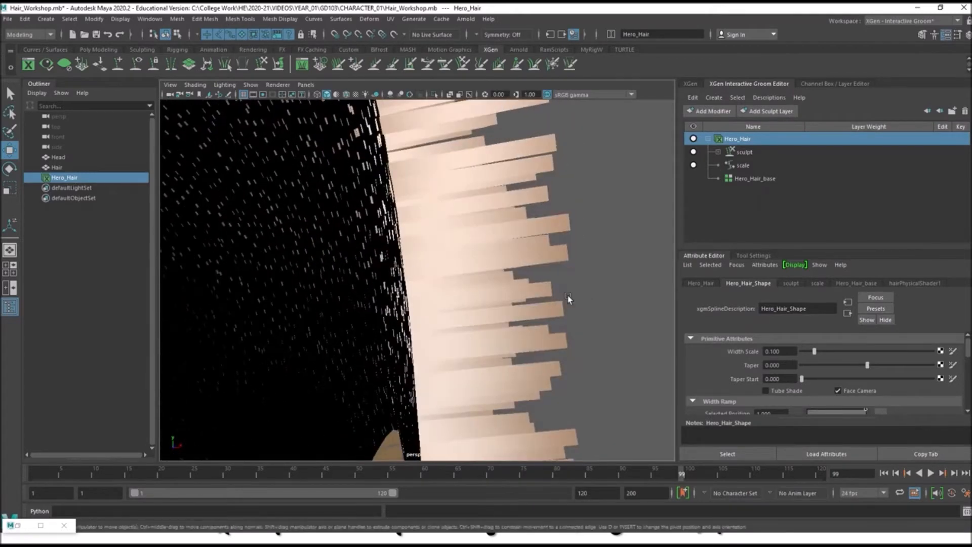
click(777, 352)
text(0.05)
key(Return)
Reduce the Width Scale of the Hero_Hair strands further to 0.03.
scroll(569, 342, down, 3)
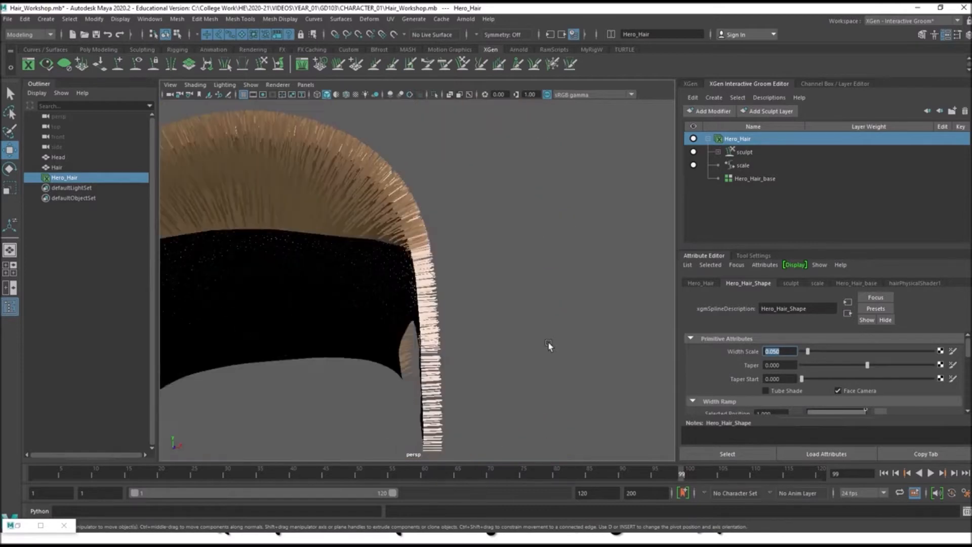
scroll(504, 341, down, 5)
alt+drag(527, 330, 495, 310)
scroll(557, 324, up, 8)
scroll(557, 322, down, 5)
scroll(588, 328, up, 2)
drag(785, 351, 738, 354)
text(0.03)
key(Return)
Shape the strands' Width Ramp with an end value of 0.040 at position 1.000 and a peak of 1.000 at position 0.313.
alt+drag(506, 243, 581, 245)
scroll(490, 245, up, 3)
alt+drag(490, 245, 524, 248)
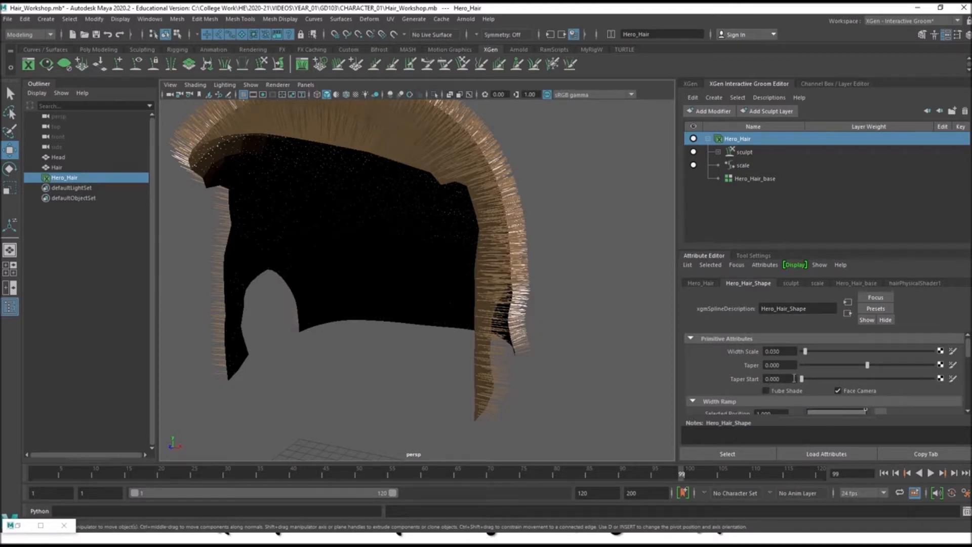
scroll(823, 373, down, 2)
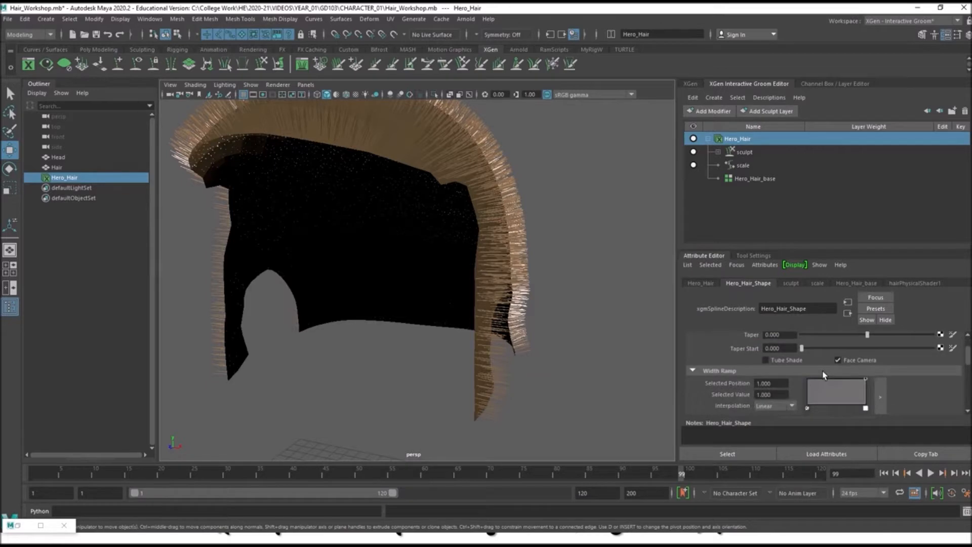
scroll(539, 307, up, 4)
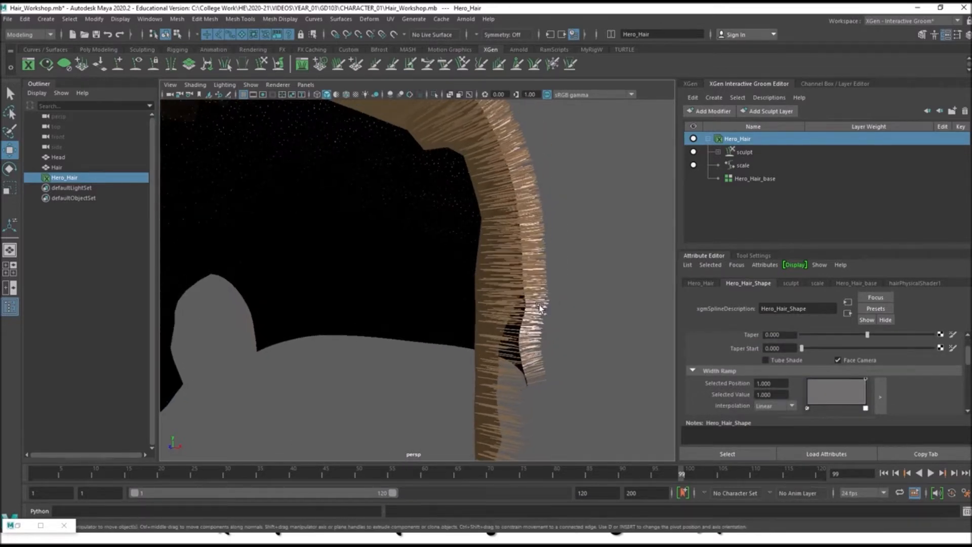
scroll(539, 307, down, 3)
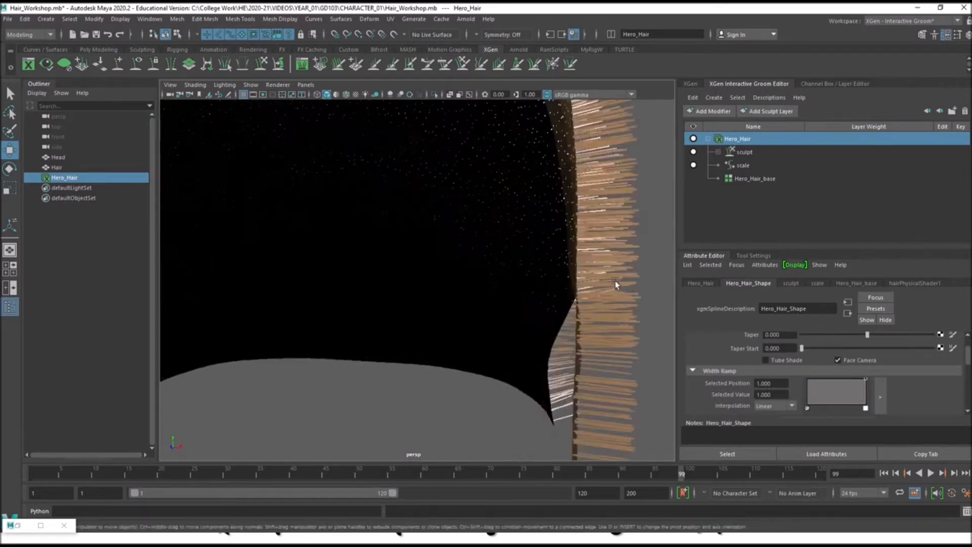
scroll(570, 357, up, 5)
scroll(551, 355, up, 4)
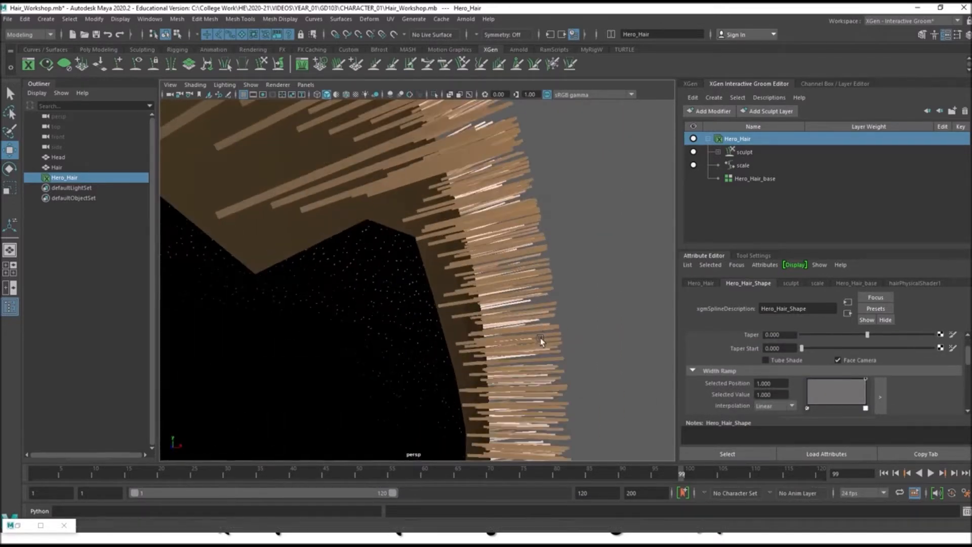
scroll(559, 365, up, 5)
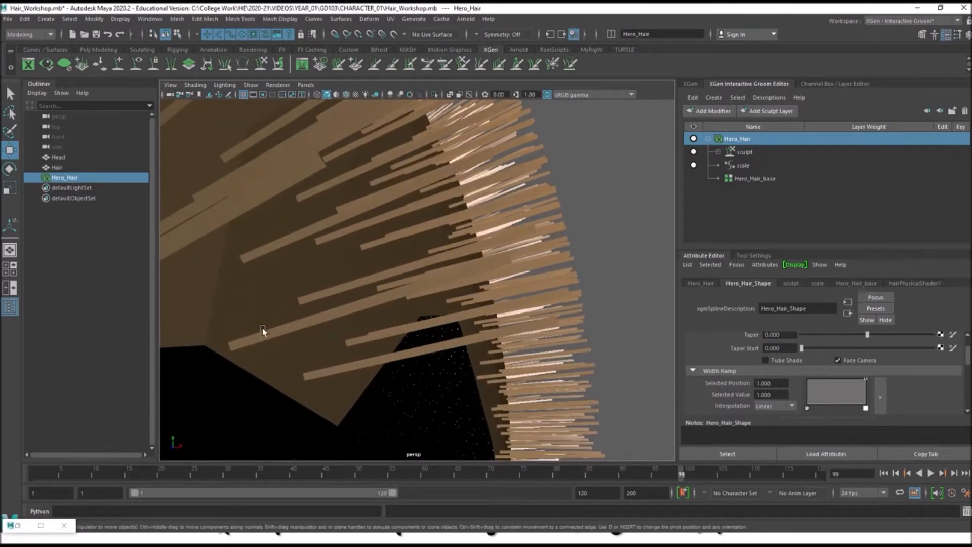
drag(865, 380, 866, 407)
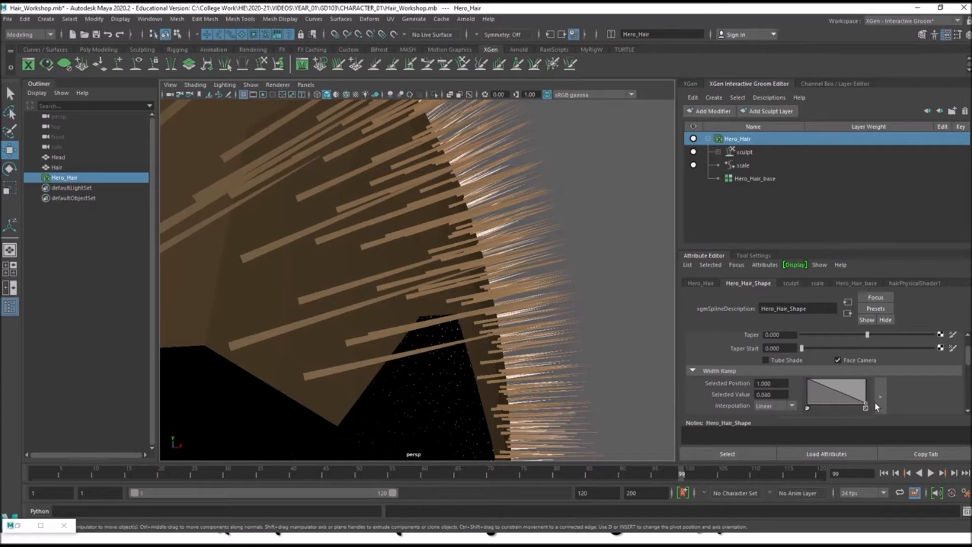
mouse_move(808, 380)
mouse_down()
mouse_move(816, 387)
mouse_move(825, 375)
mouse_up()
Examine the tapered strands around the scalp and their primitive attributes, leaving the Hero_Hair description selected.
scroll(382, 241, up, 6)
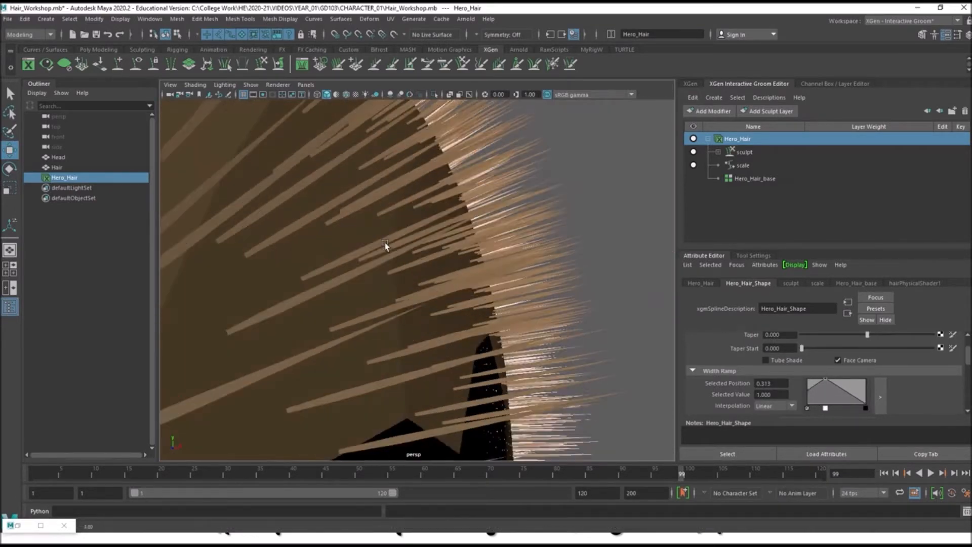
alt+drag(386, 309, 325, 326)
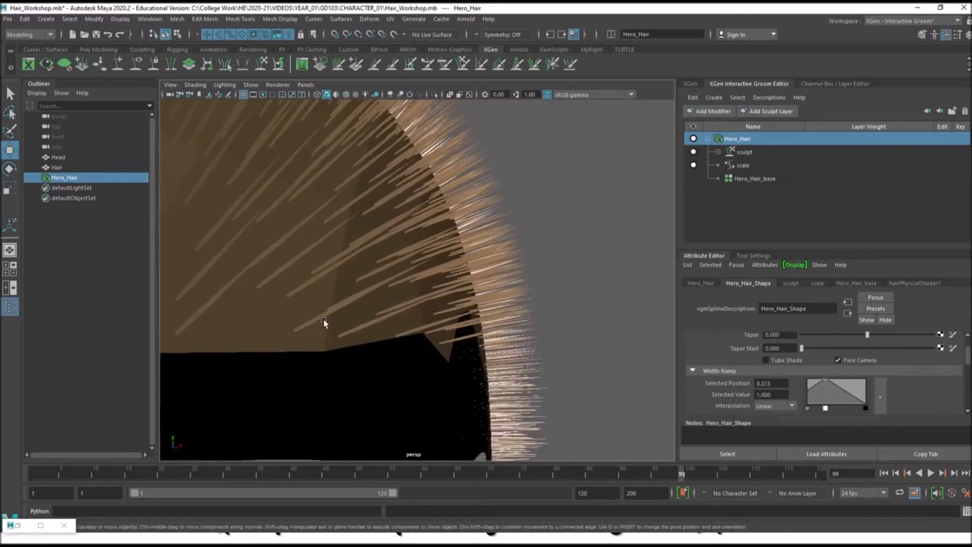
click(298, 330)
click(580, 278)
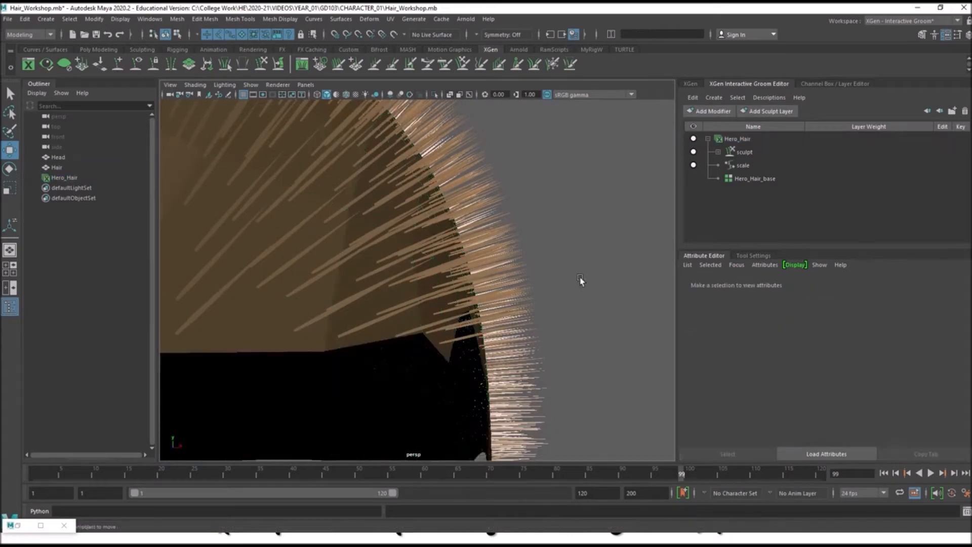
click(306, 330)
scroll(616, 217, down, 5)
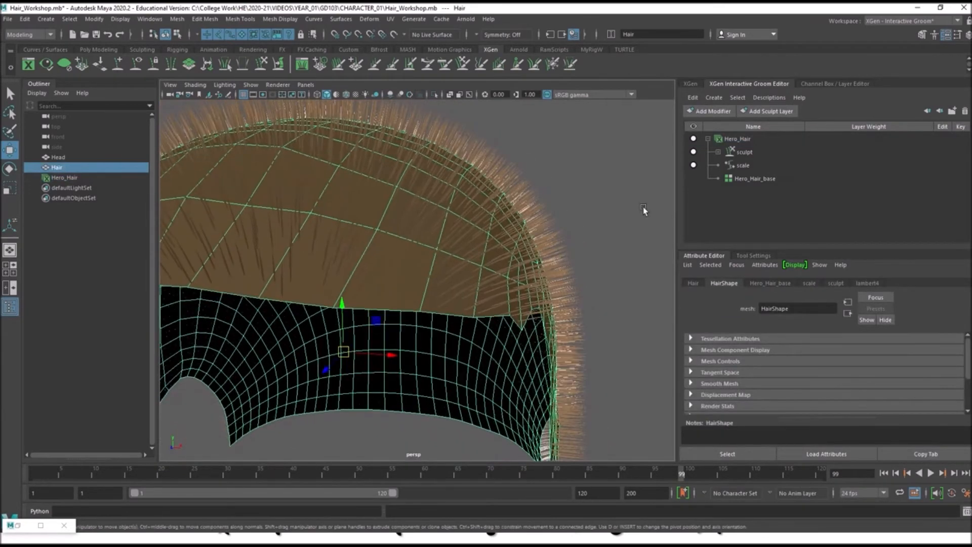
click(737, 139)
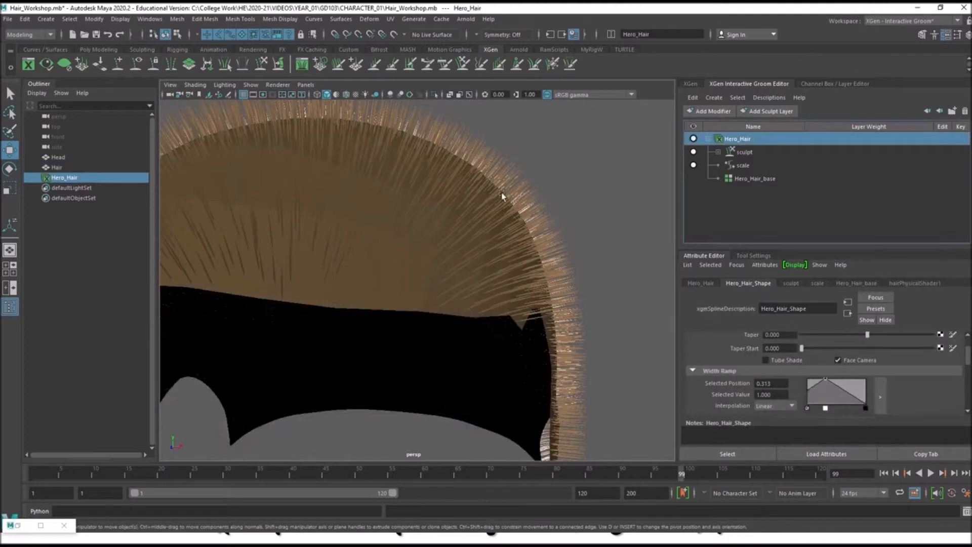
key(f)
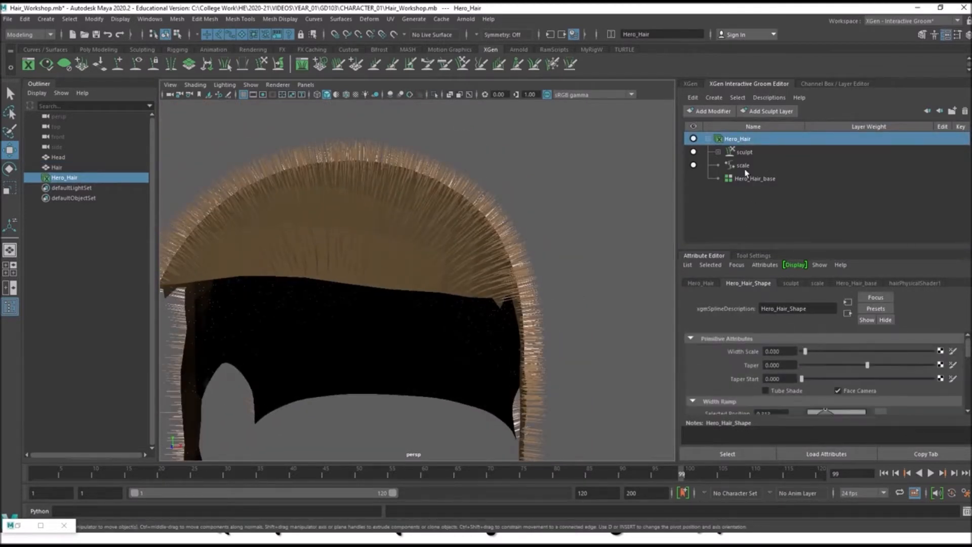
scroll(825, 377, down, 3)
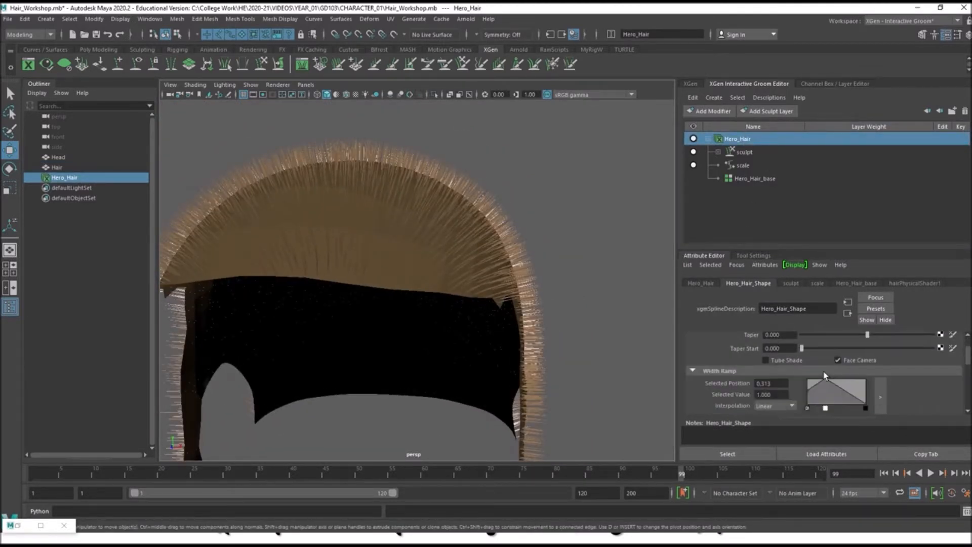
scroll(825, 377, up, 3)
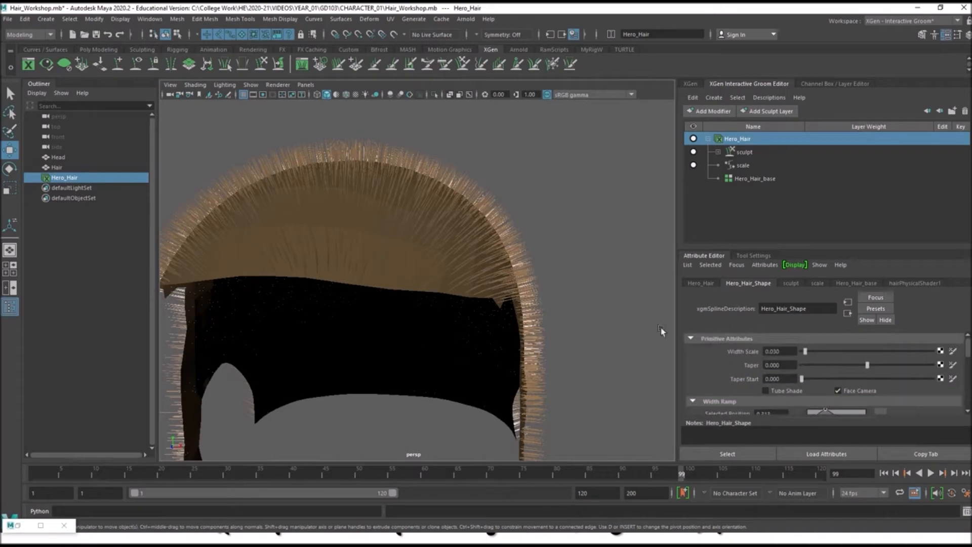
alt+drag(463, 319, 495, 317)
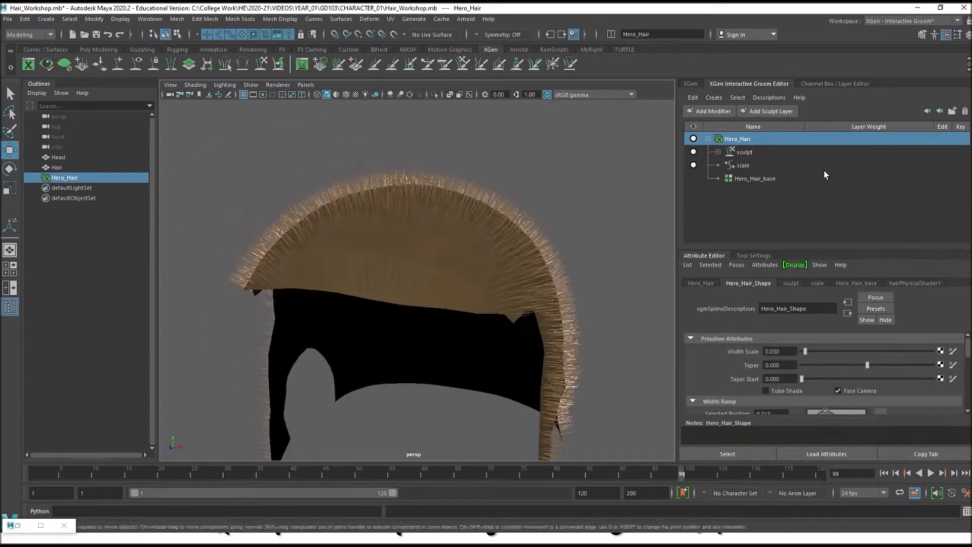
Try a Density Multiplier of 10 on Hero_Hair_base.
click(757, 181)
drag(789, 353, 707, 354)
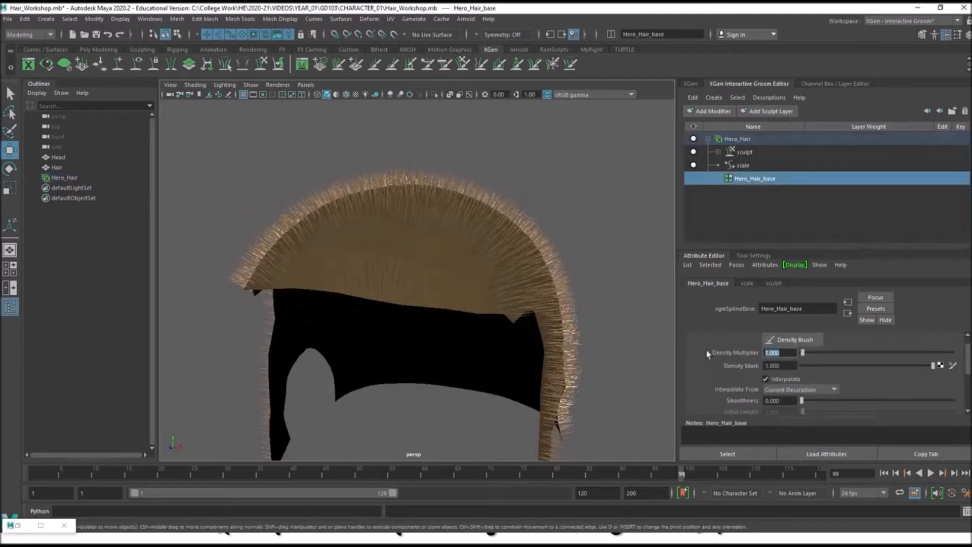
text(10)
key(Return)
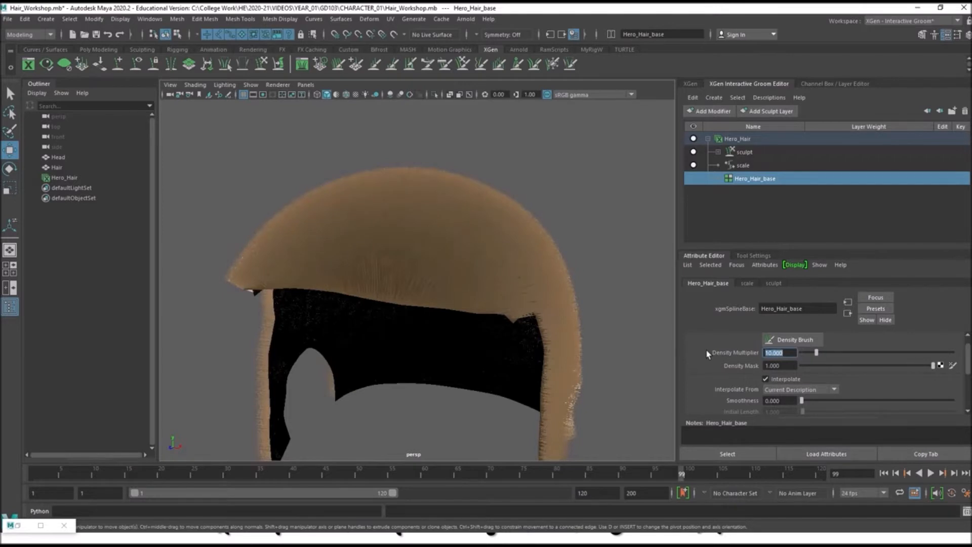
Return the Density Multiplier of Hero_Hair_base to 1.
mouse_move(397, 154)
alt+mouse_down()
mouse_move(326, 156)
mouse_move(315, 173)
mouse_move(428, 174)
mouse_move(352, 168)
mouse_move(400, 171)
alt+mouse_up()
double_click(780, 353)
text(1)
key(Return)
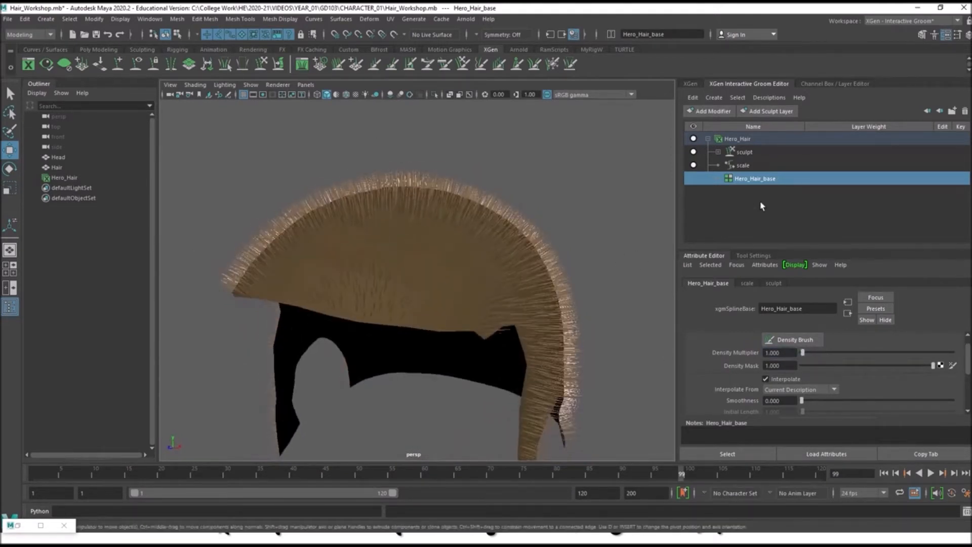
Lengthen the hair by raising the scale modifier's Scale value to about 4.586.
click(744, 166)
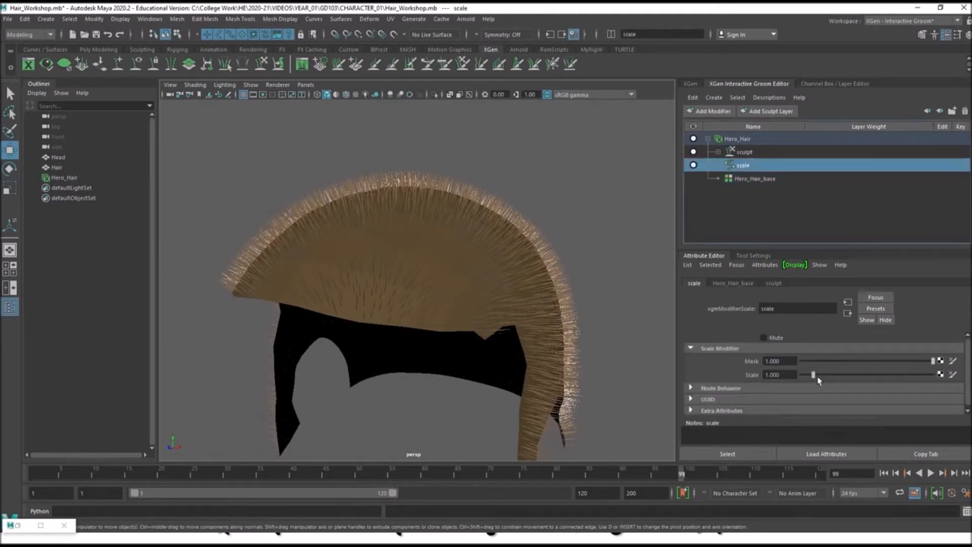
drag(813, 378, 840, 376)
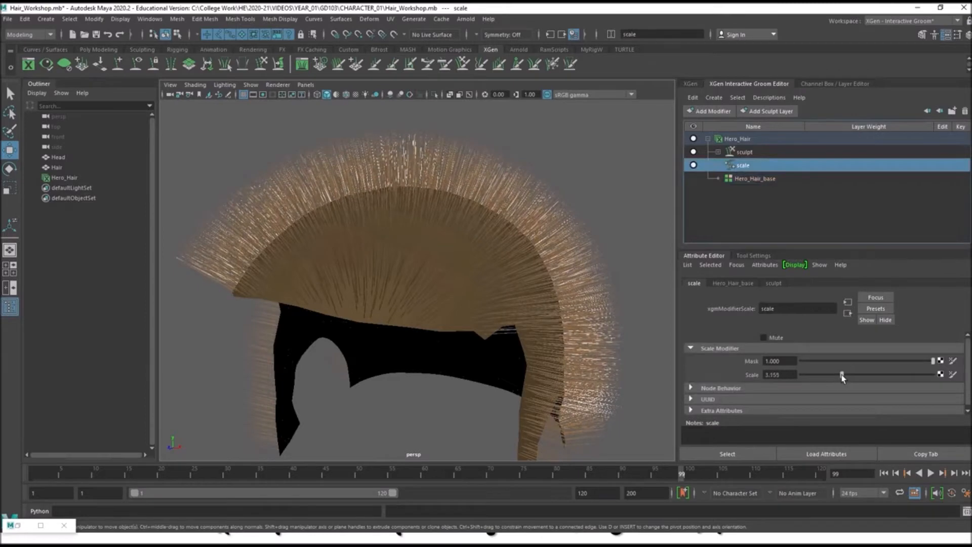
scroll(449, 249, down, 2)
alt+drag(449, 249, 472, 223)
drag(843, 379, 859, 375)
mouse_move(507, 324)
alt+mouse_down()
mouse_move(469, 330)
mouse_move(531, 318)
mouse_move(445, 325)
mouse_move(570, 330)
mouse_move(477, 326)
mouse_move(521, 321)
mouse_move(471, 330)
mouse_move(512, 322)
alt+mouse_up()
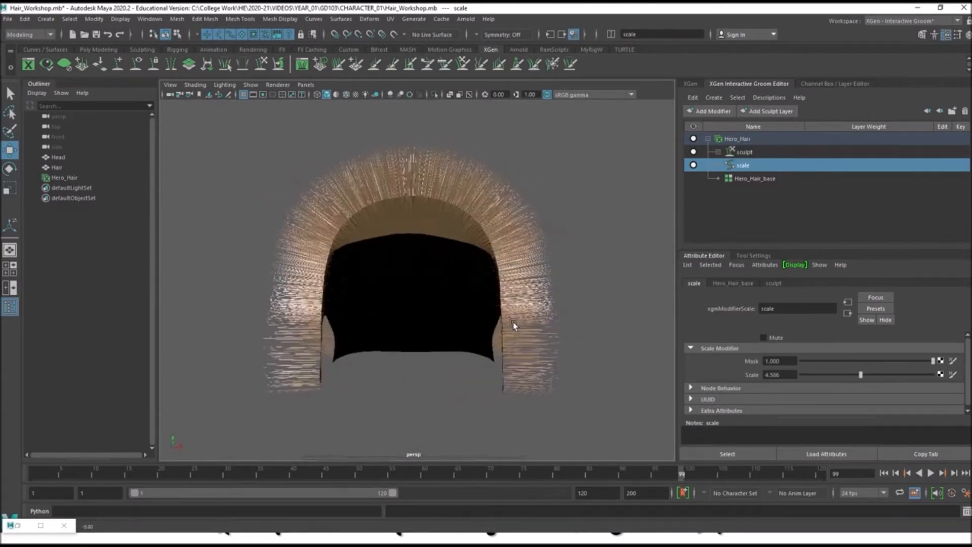
Raise the end point of Hero_Hair's Width Ramp to a value of about 0.420 to thicken the strand tips.
click(759, 179)
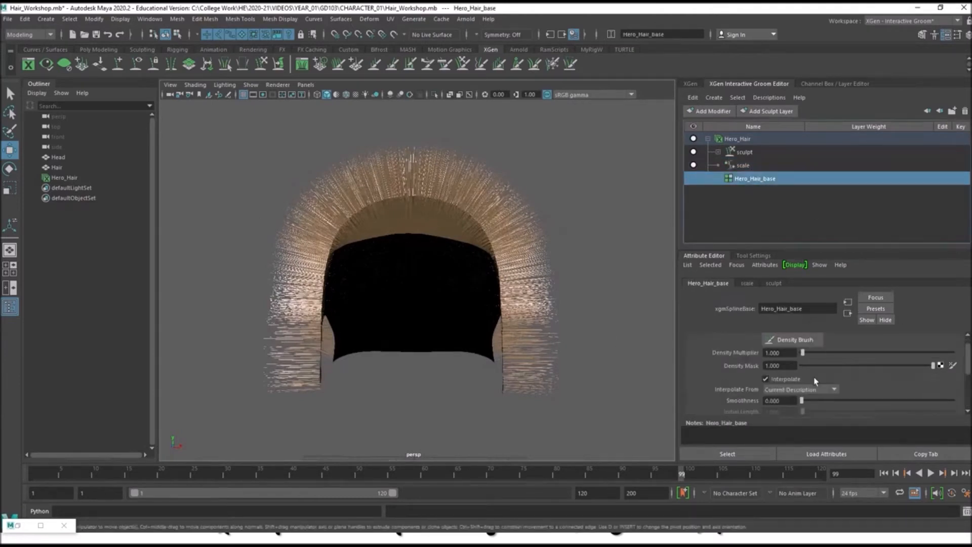
click(744, 137)
scroll(825, 385, down, 2)
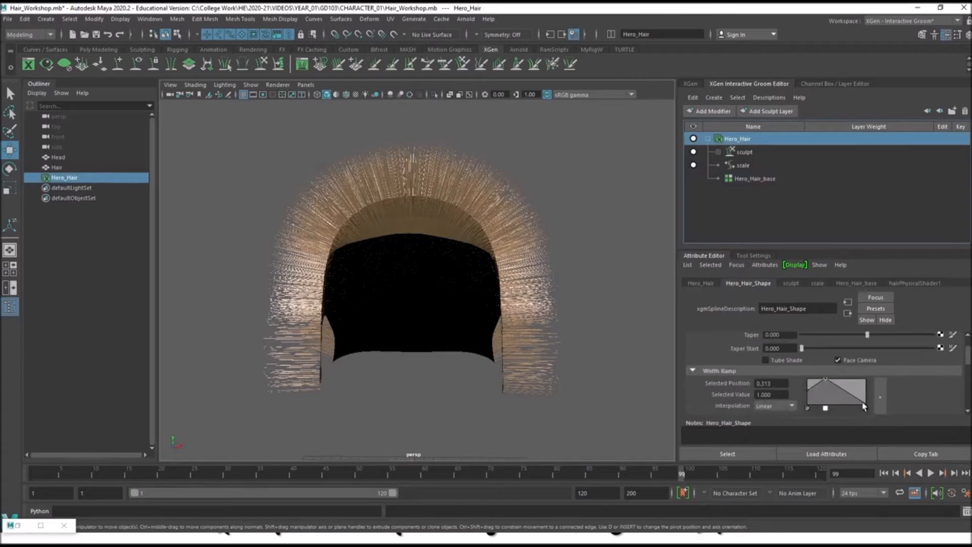
drag(869, 407, 871, 396)
alt+drag(562, 235, 537, 244)
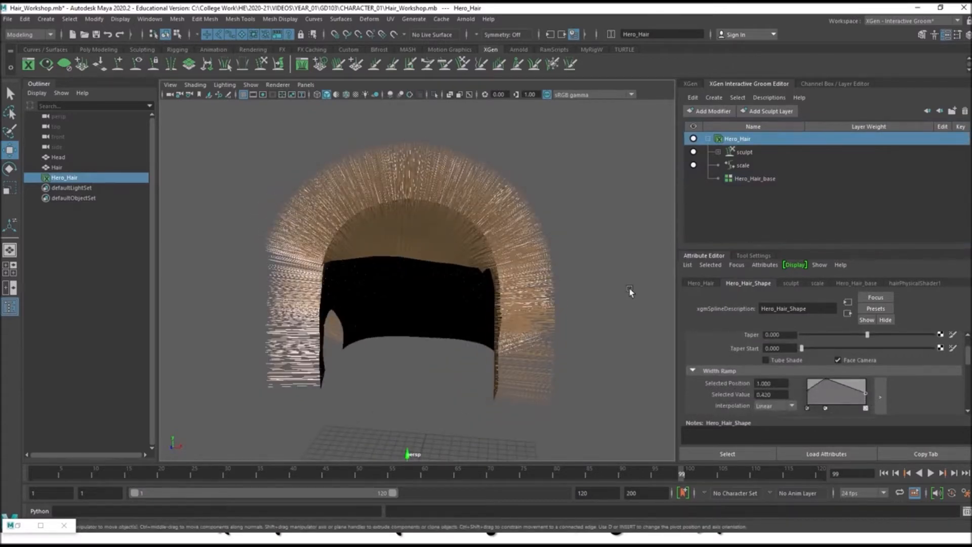
Set the Width Scale of the Hero_Hair strands to 0.06.
scroll(816, 347, up, 2)
double_click(771, 351)
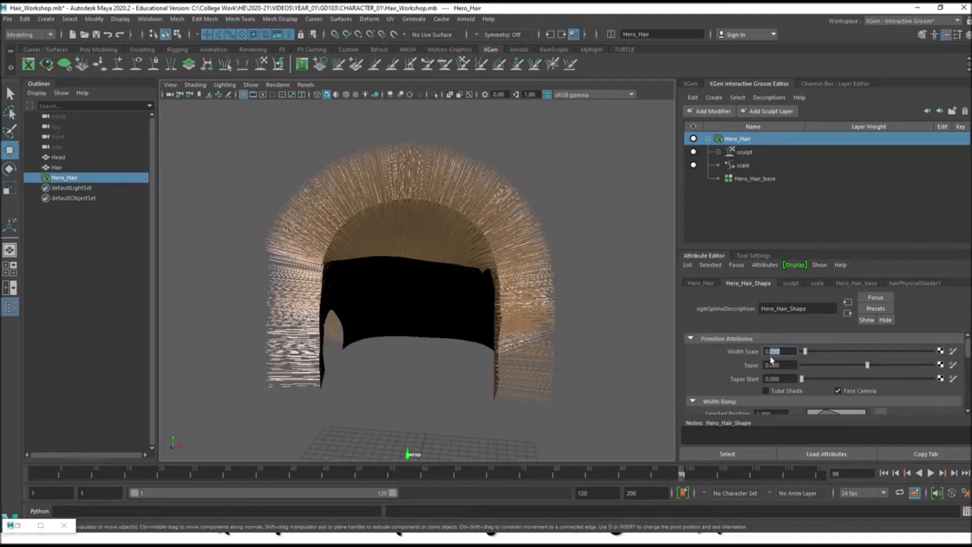
text(6)
key(Return)
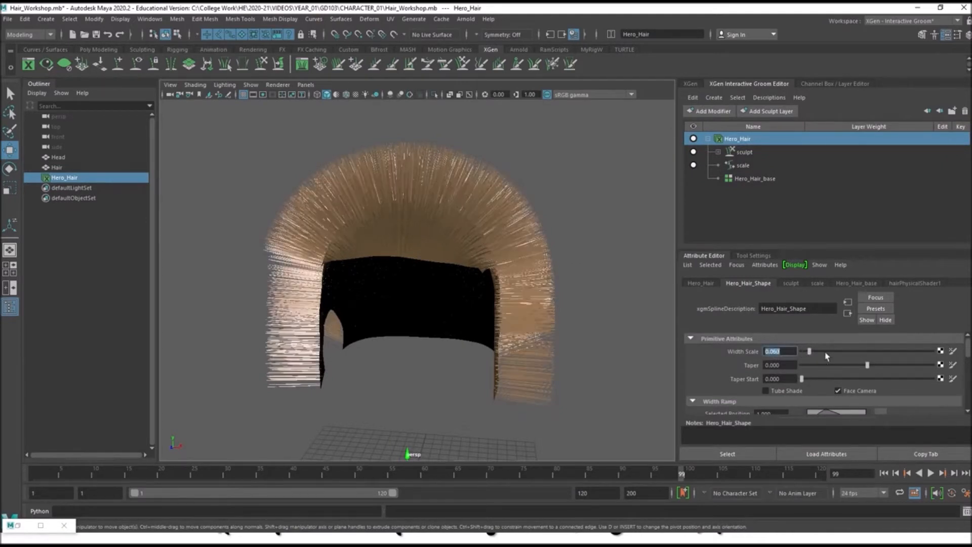
scroll(521, 249, down, 4)
alt+drag(521, 250, 549, 235)
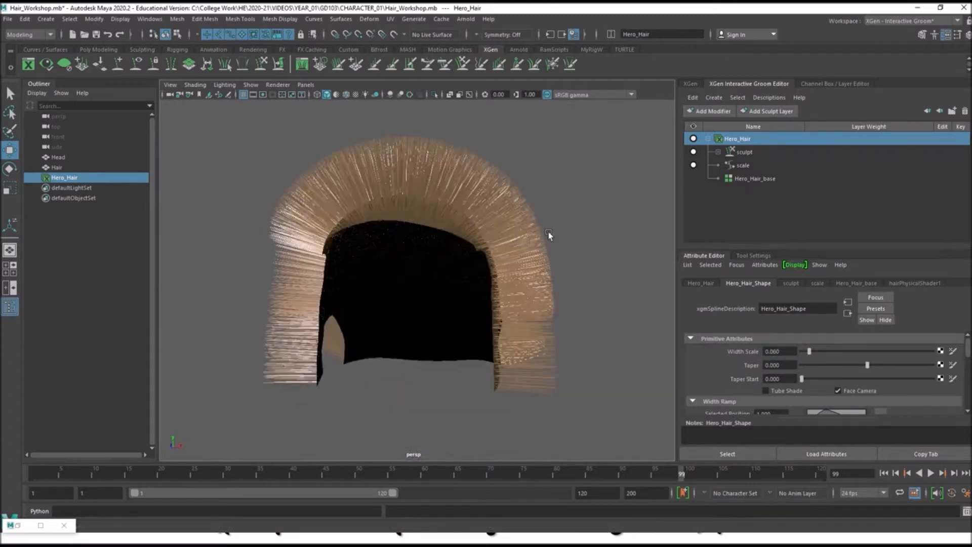
Review the density attributes of Hero_Hair_base and the settings of the scale modifier.
scroll(552, 248, up, 3)
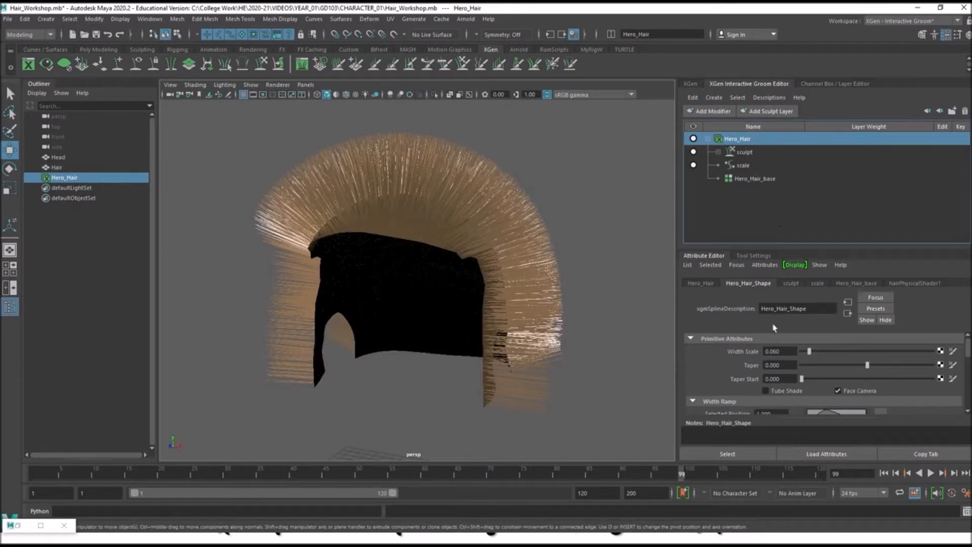
scroll(811, 398, down, 1)
scroll(810, 385, up, 1)
click(763, 182)
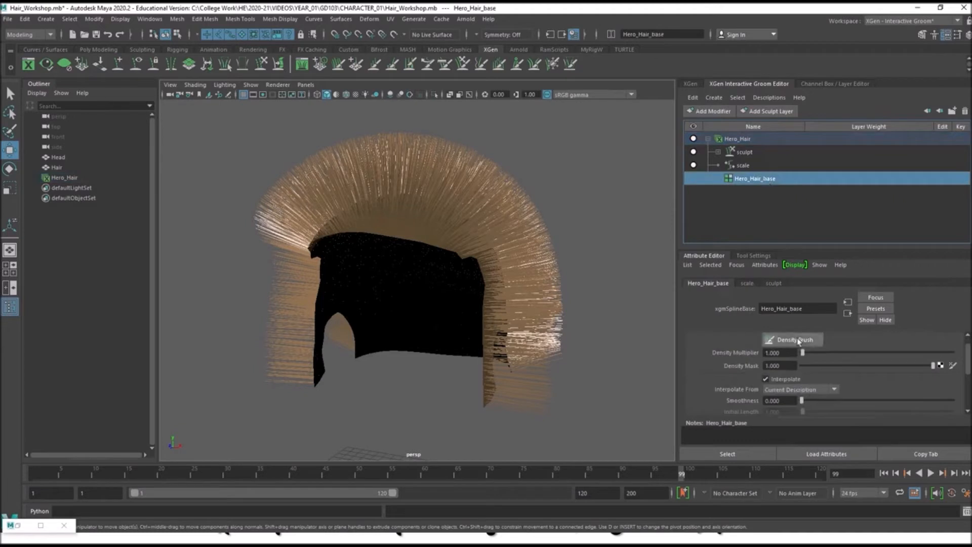
click(748, 167)
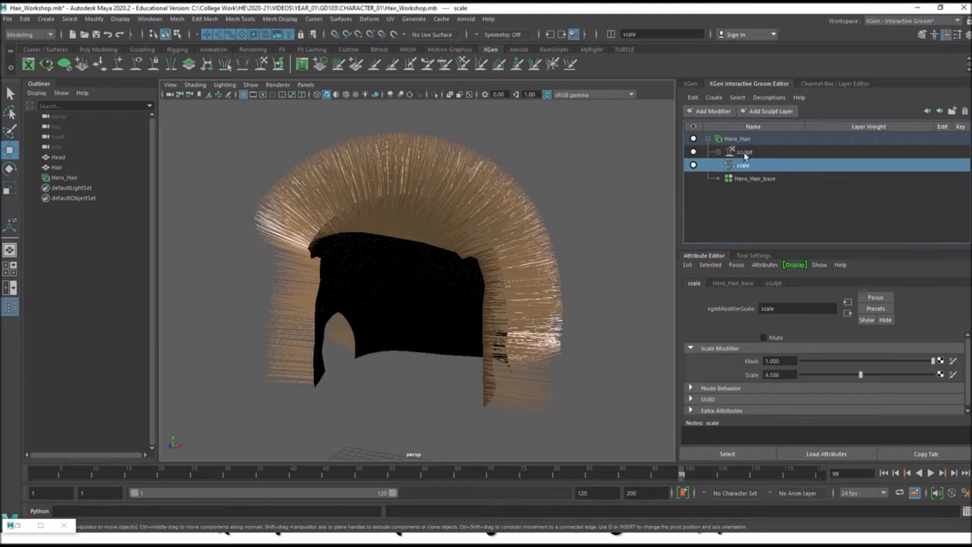
Expand the sculpt modifier of Hero_Hair to show its sculpt layer.
click(719, 152)
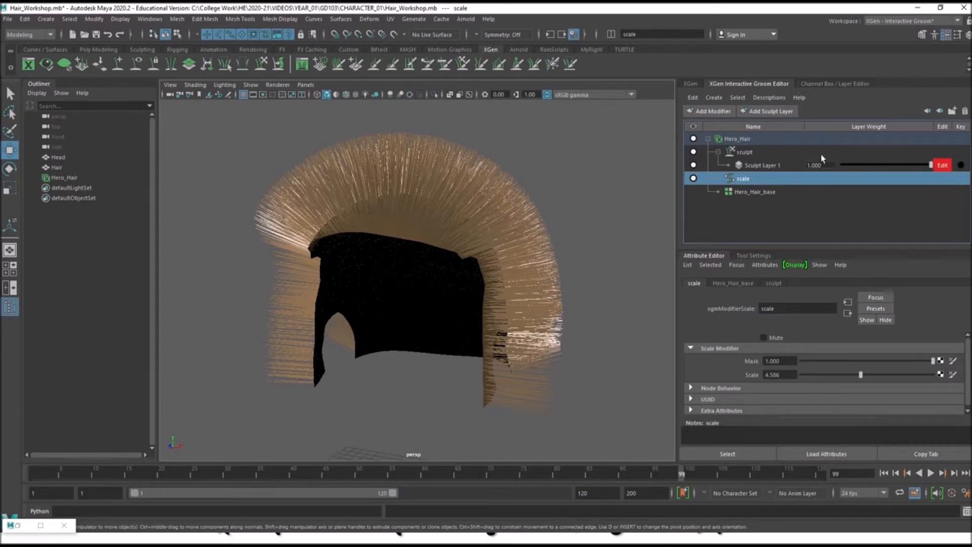
alt+drag(574, 245, 482, 264)
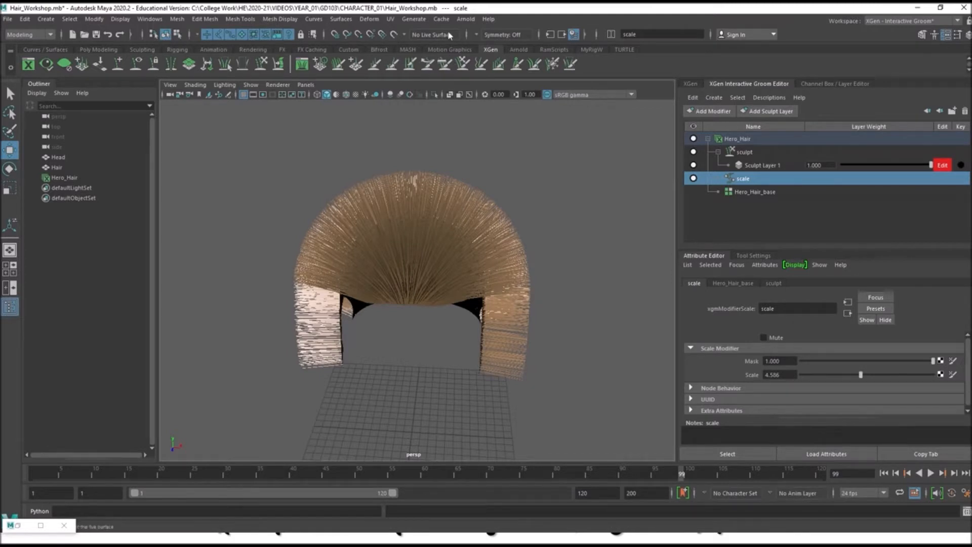
click(423, 22)
mouse_move(451, 197)
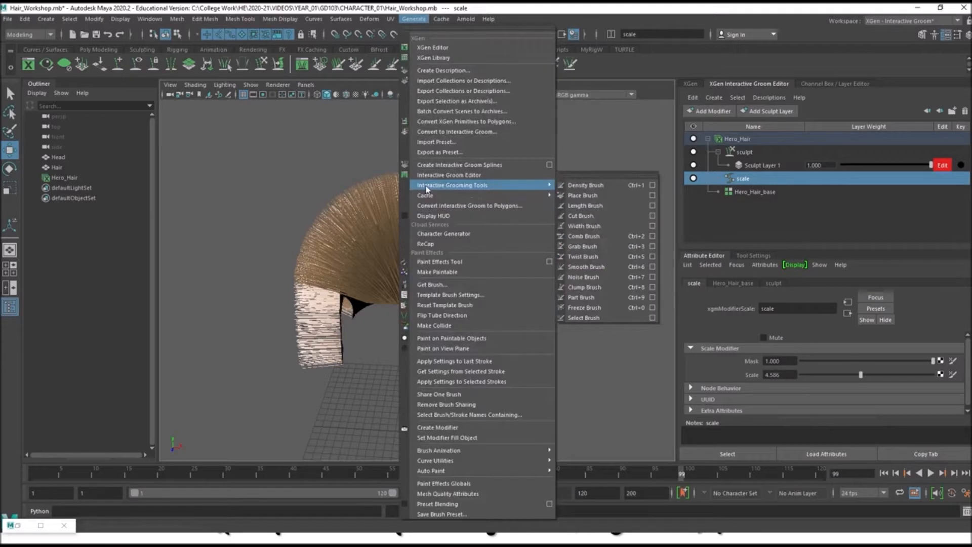
click(599, 176)
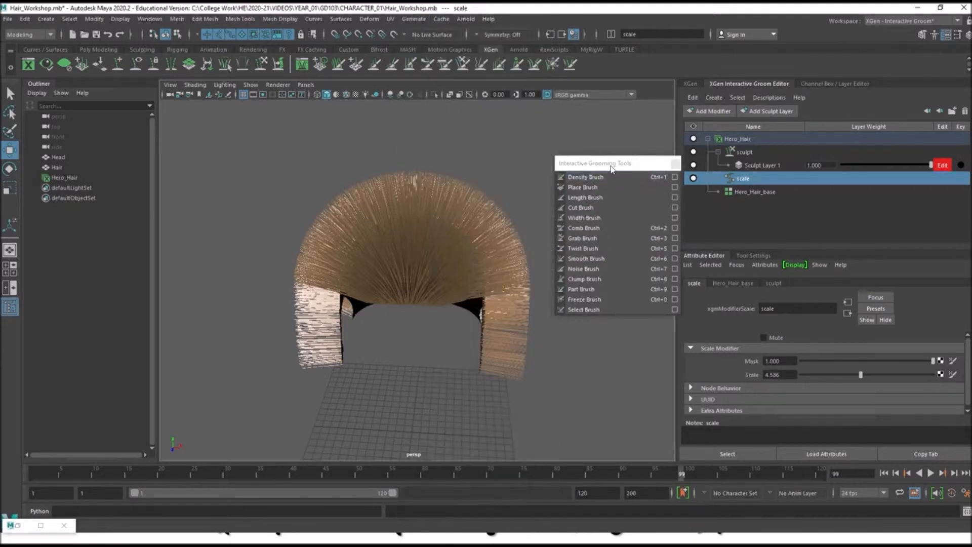
drag(405, 160, 487, 156)
click(569, 156)
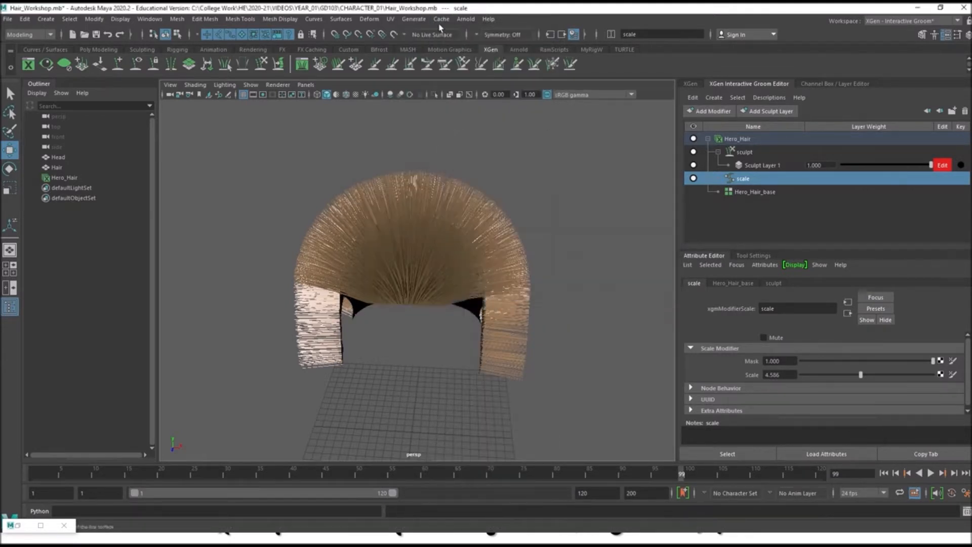
Detach the Interactive Grooming Tools brush list as a floating window and place it beside the hair.
click(414, 18)
mouse_move(479, 187)
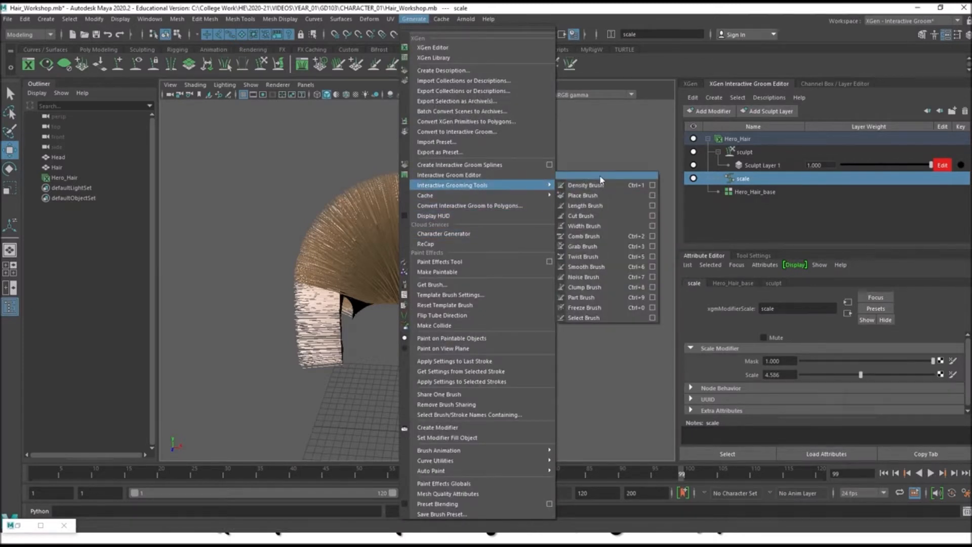
click(599, 175)
mouse_move(596, 163)
mouse_down()
mouse_move(177, 145)
mouse_move(140, 183)
mouse_up()
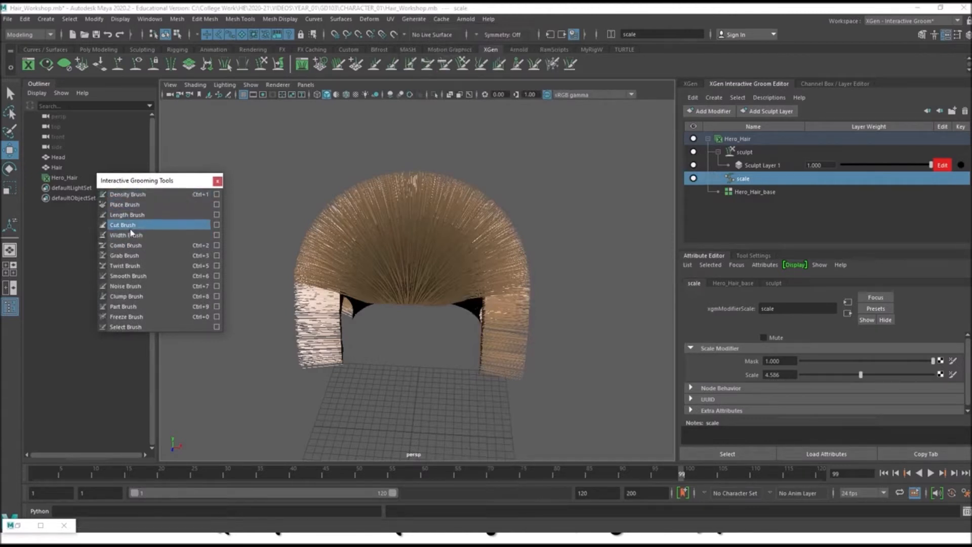
Set the CV Count of Hero_Hair_base to 10.
alt+drag(465, 396, 456, 373)
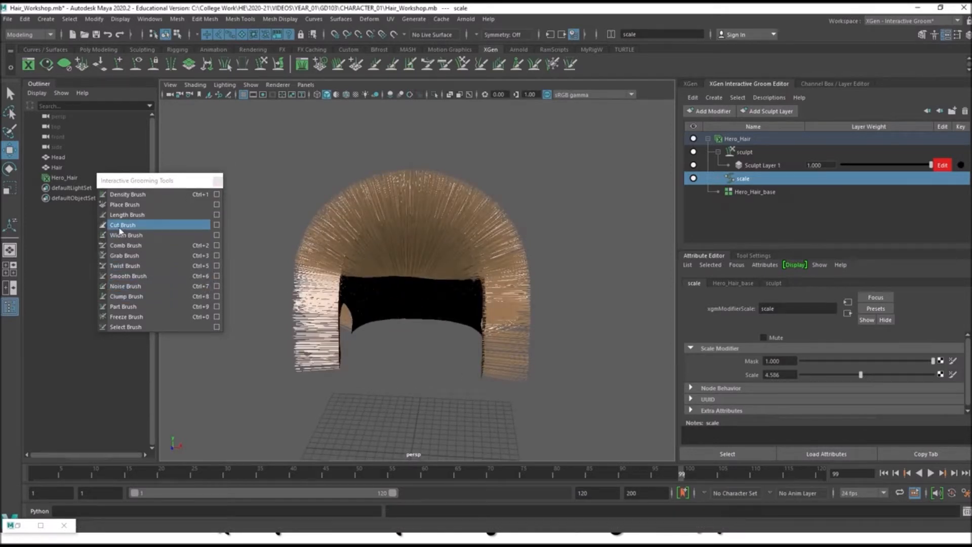
alt+drag(475, 324, 549, 337)
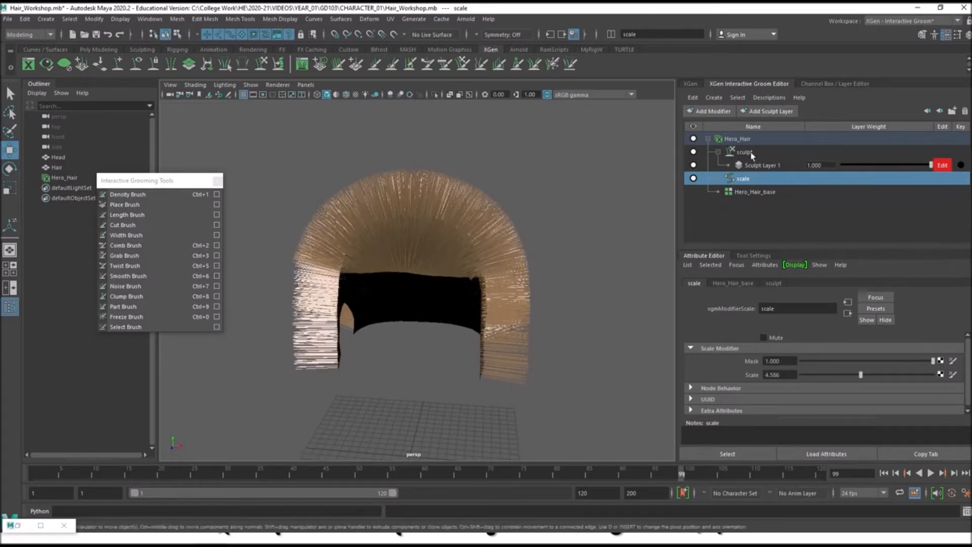
click(734, 139)
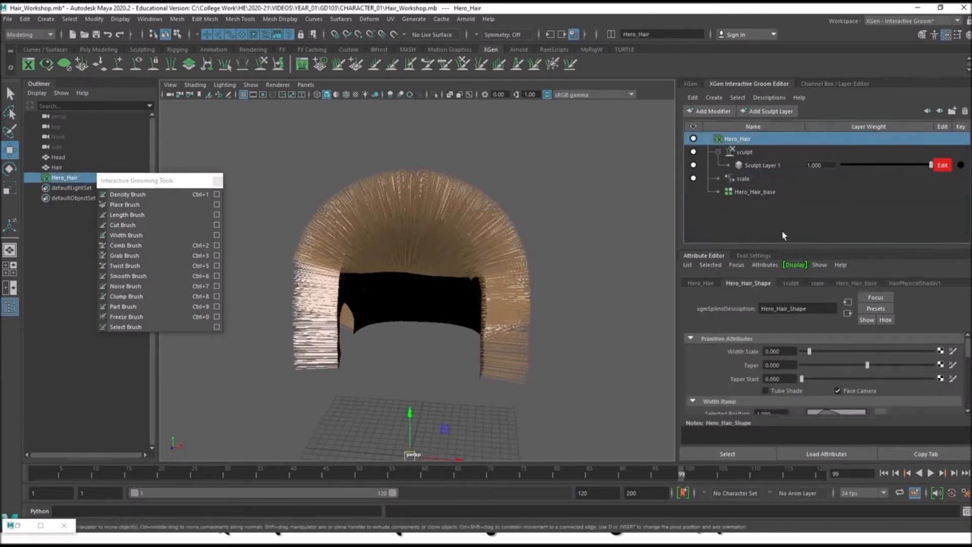
scroll(812, 375, down, 3)
scroll(825, 377, down, 5)
click(762, 192)
scroll(841, 359, down, 3)
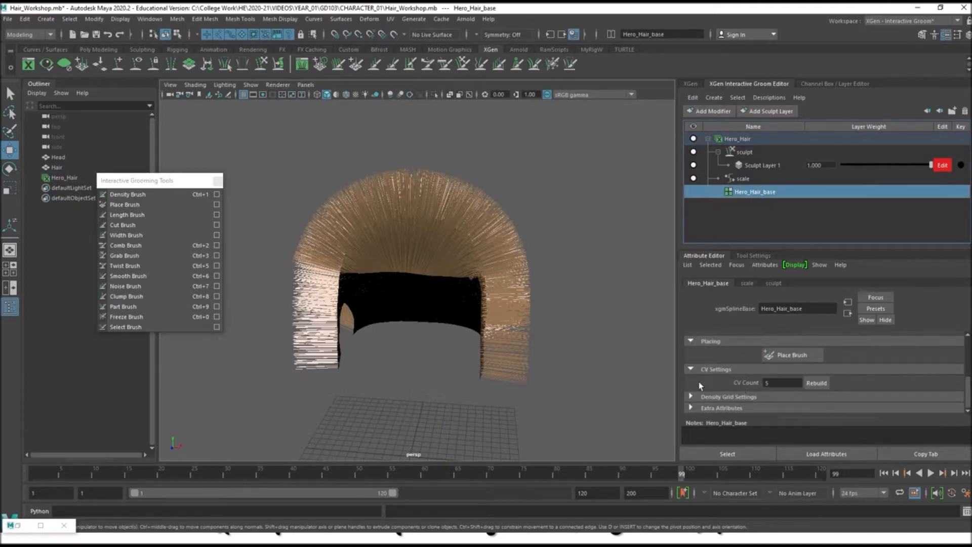
scroll(560, 263, up, 10)
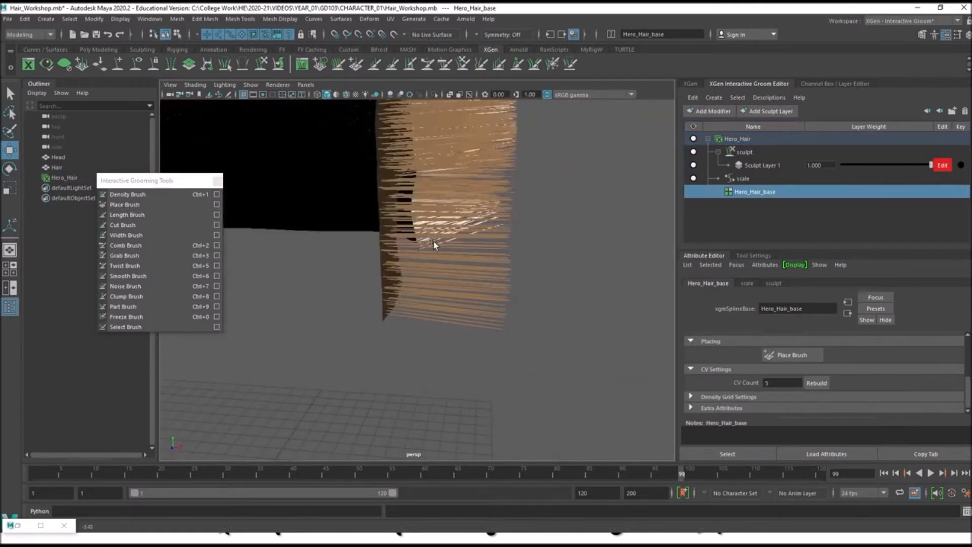
scroll(502, 298, up, 5)
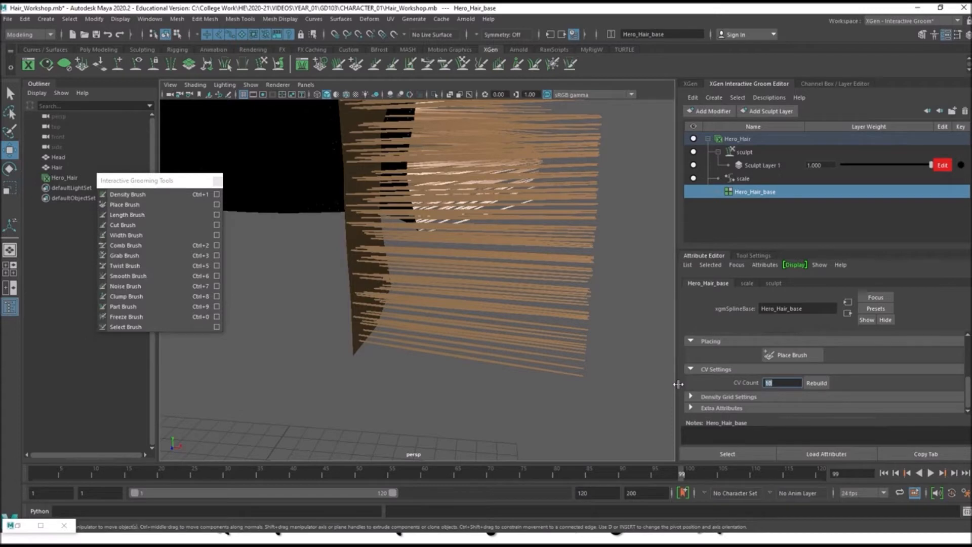
alt+drag(627, 387, 462, 358)
alt+drag(430, 265, 442, 277)
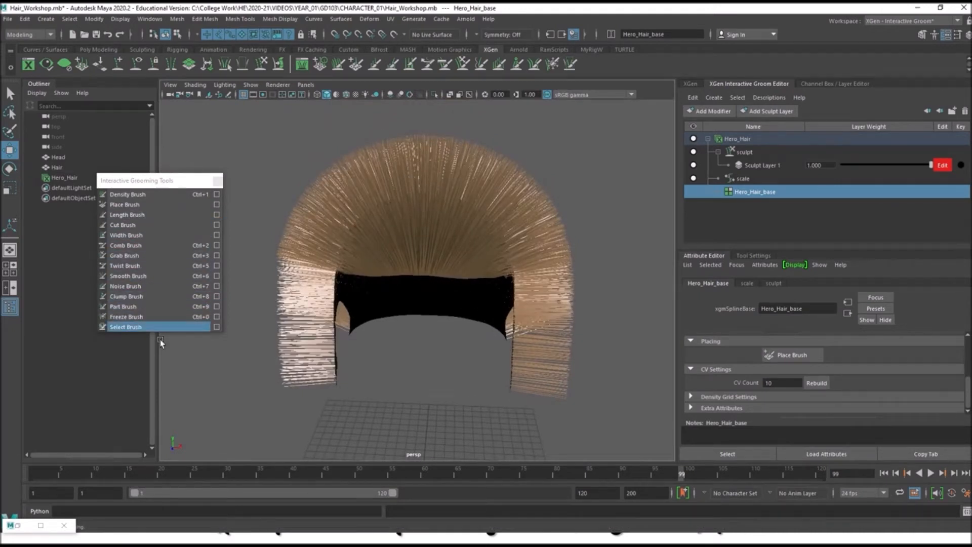
Activate the Comb Brush and display its tool settings.
click(126, 247)
mouse_move(343, 249)
alt+mouse_down()
mouse_move(377, 264)
mouse_move(365, 260)
alt+mouse_up()
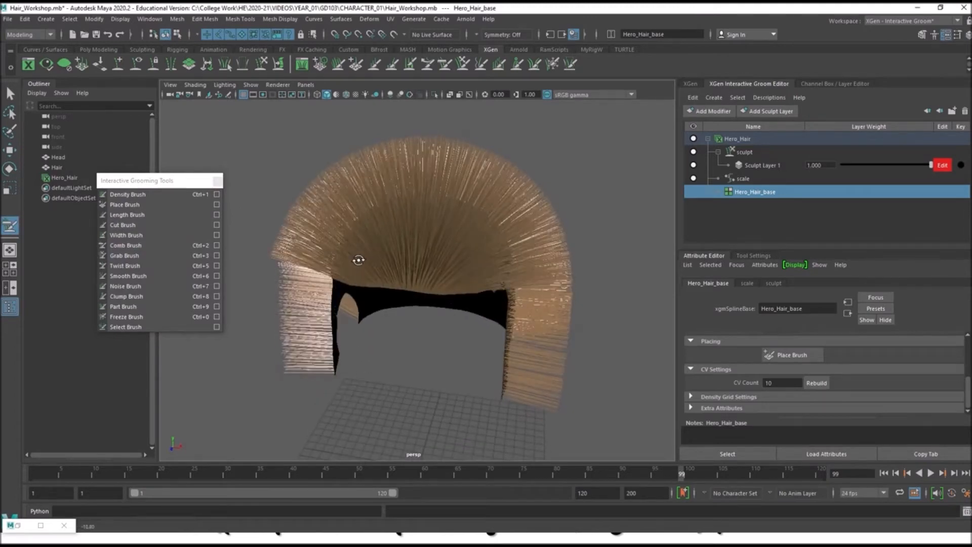
double_click(9, 229)
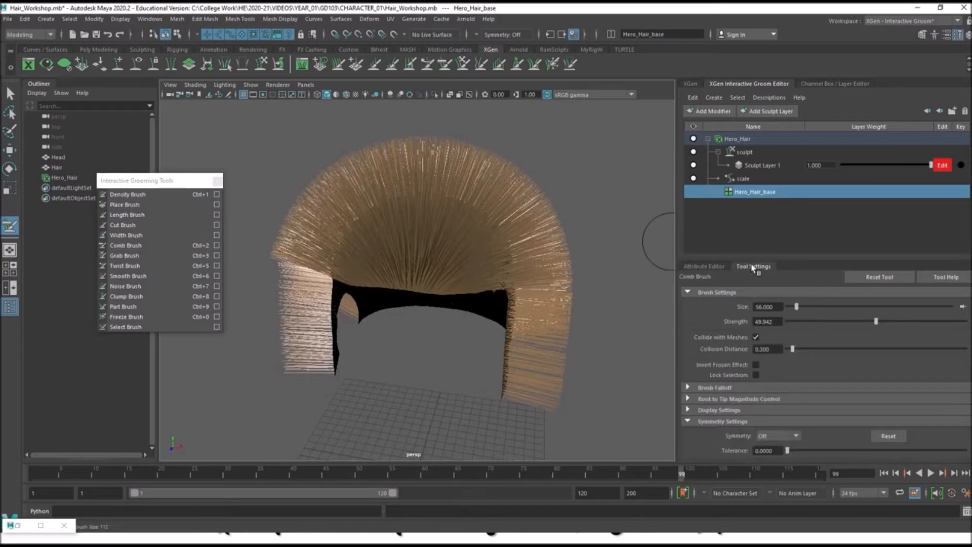
mouse_move(753, 266)
mouse_down()
mouse_move(120, 209)
mouse_move(308, 273)
mouse_move(594, 281)
mouse_move(611, 307)
mouse_move(745, 213)
mouse_move(756, 218)
mouse_up()
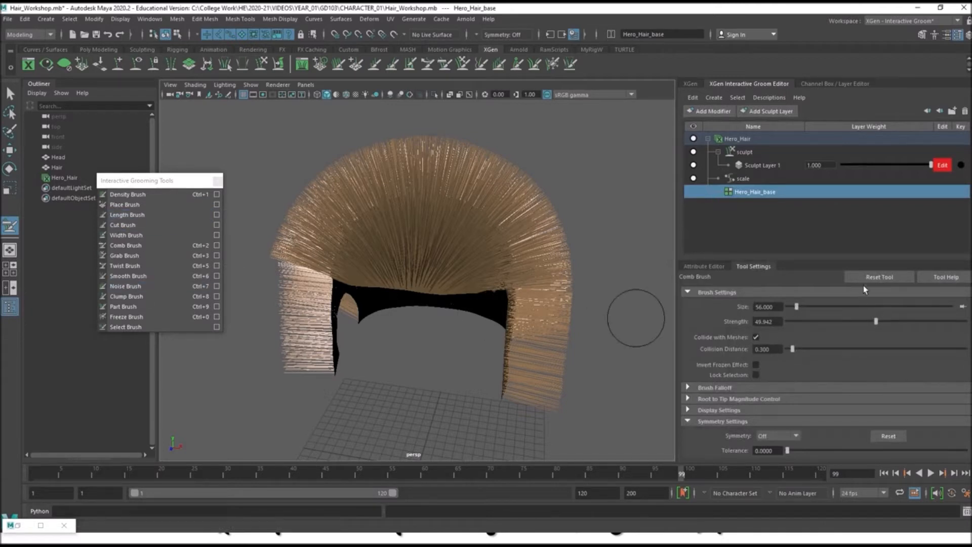
Reset the Comb Brush to its default settings and enable Collide with Meshes.
click(879, 277)
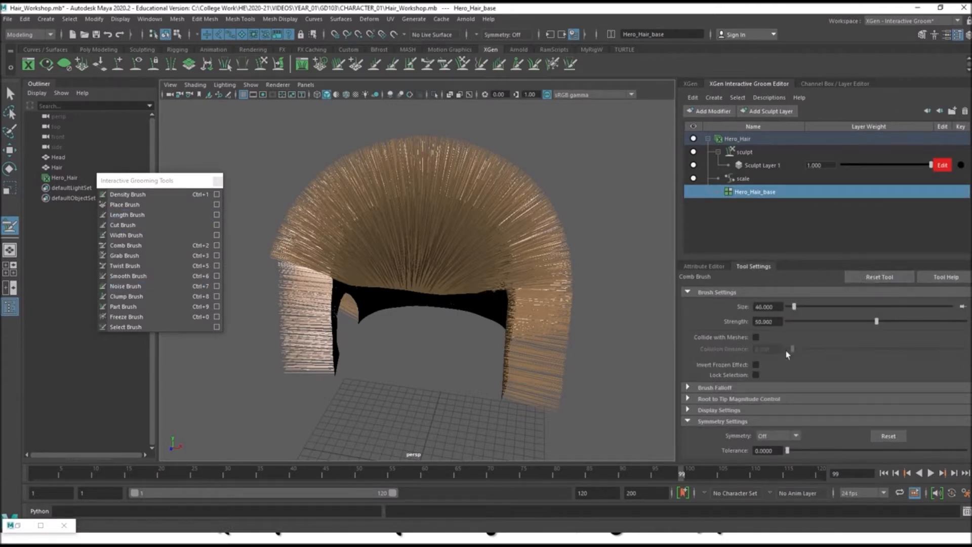
click(755, 337)
alt+drag(395, 243, 369, 236)
mouse_move(462, 259)
alt+mouse_down()
mouse_move(436, 212)
mouse_move(445, 262)
mouse_move(460, 255)
alt+mouse_up()
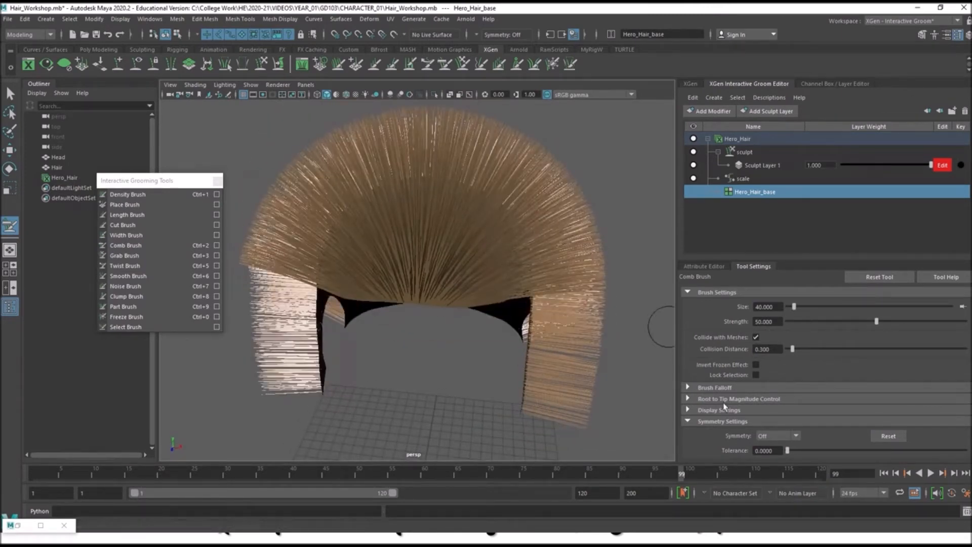
Enlarge the Comb Brush to a size of about 105 and keep its Symmetry set to Off.
alt+drag(415, 273, 384, 295)
key(b)
drag(431, 241, 465, 242)
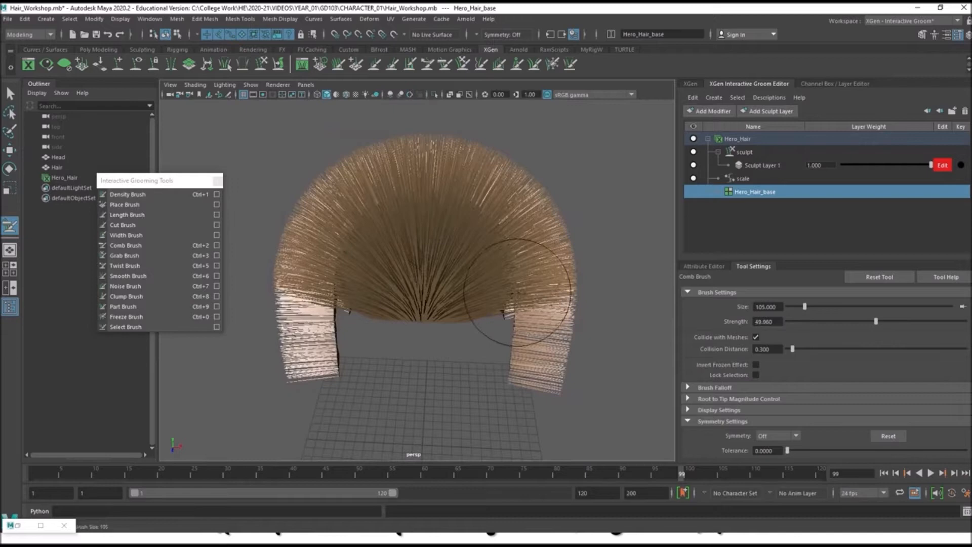
click(775, 435)
click(765, 450)
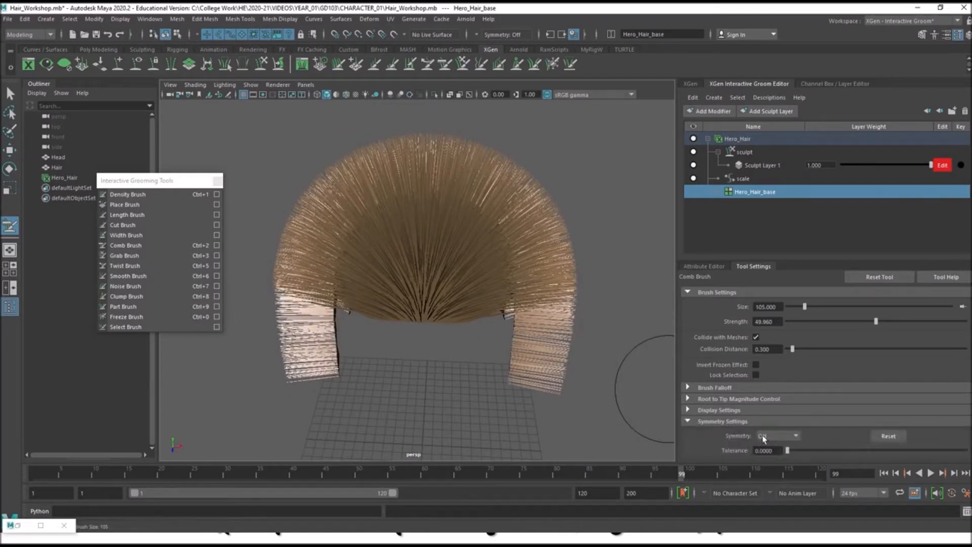
Comb the strands on one side of the head with the Comb Brush so they lie closer to the scalp.
mouse_move(462, 387)
alt+mouse_down()
mouse_move(378, 288)
mouse_move(385, 314)
mouse_move(375, 251)
mouse_move(516, 228)
mouse_move(544, 259)
mouse_move(536, 283)
mouse_move(389, 284)
alt+mouse_up()
mouse_move(514, 216)
mouse_down()
mouse_move(536, 228)
mouse_move(405, 217)
mouse_move(407, 174)
mouse_move(446, 174)
mouse_move(538, 228)
mouse_move(458, 237)
mouse_move(499, 336)
mouse_move(460, 348)
mouse_move(520, 312)
mouse_move(414, 230)
mouse_up()
mouse_move(438, 265)
alt+mouse_down()
mouse_move(412, 336)
mouse_move(347, 282)
alt+mouse_up()
mouse_move(358, 348)
mouse_down()
mouse_move(412, 386)
mouse_move(412, 427)
mouse_move(466, 328)
mouse_move(416, 433)
mouse_move(395, 440)
mouse_move(444, 276)
mouse_move(372, 248)
mouse_up()
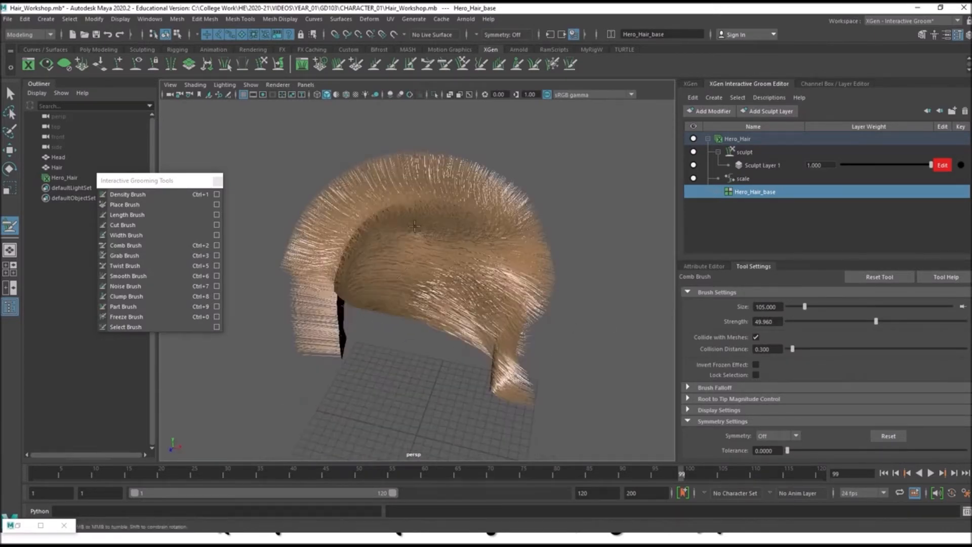
mouse_move(440, 230)
alt+mouse_down()
mouse_move(474, 231)
mouse_move(455, 233)
alt+mouse_up()
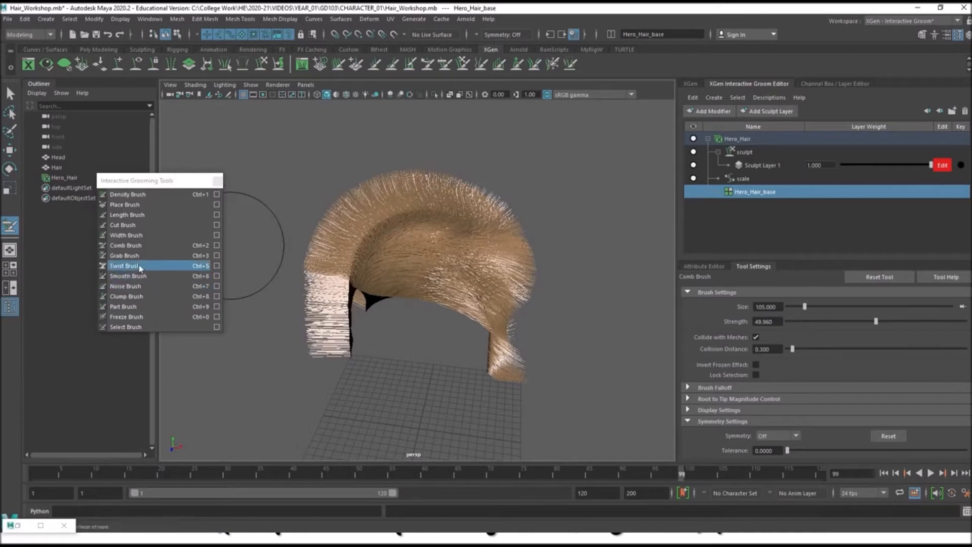
mouse_move(444, 303)
alt+mouse_down()
mouse_move(457, 258)
mouse_move(435, 260)
alt+mouse_up()
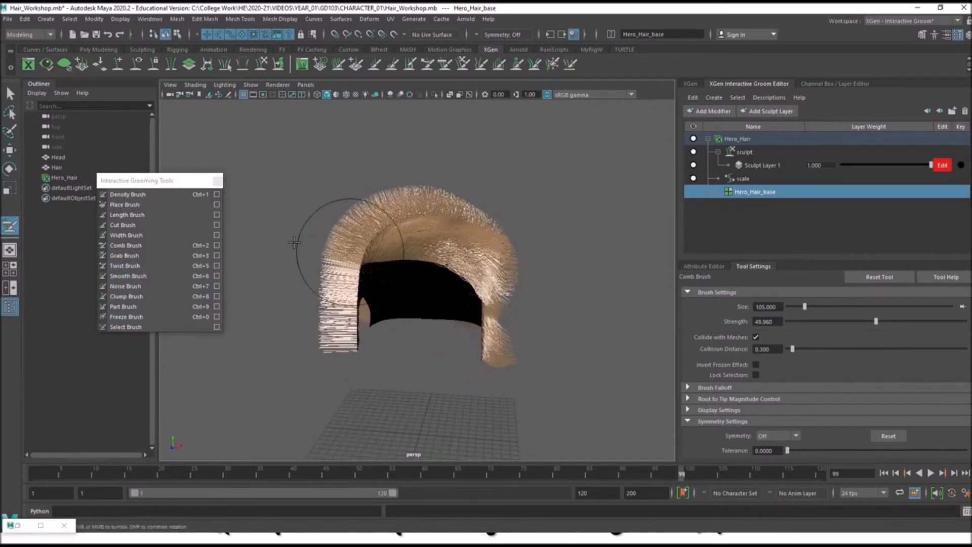
Switch to the Move Tool and inspect the nodes connected to Hero_Hair_base in search of its material.
click(12, 151)
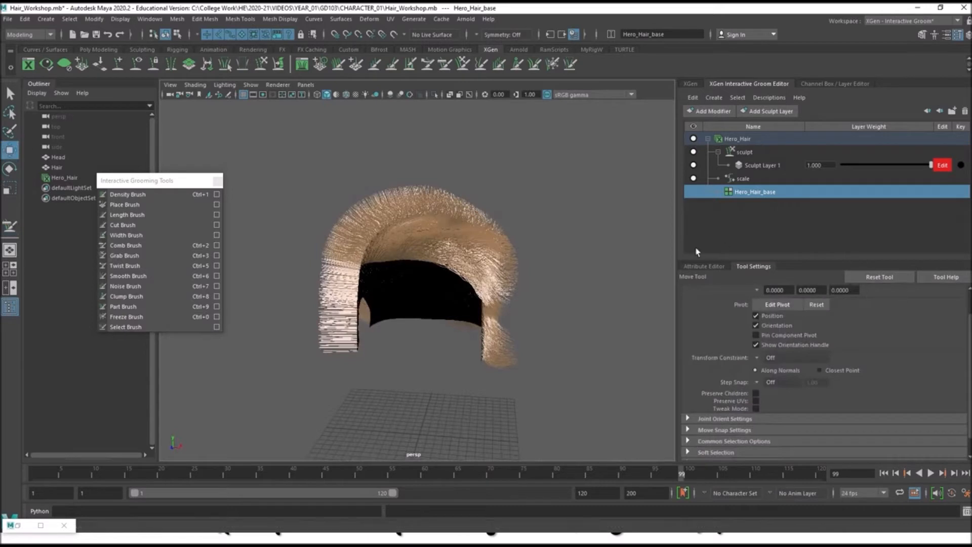
click(702, 267)
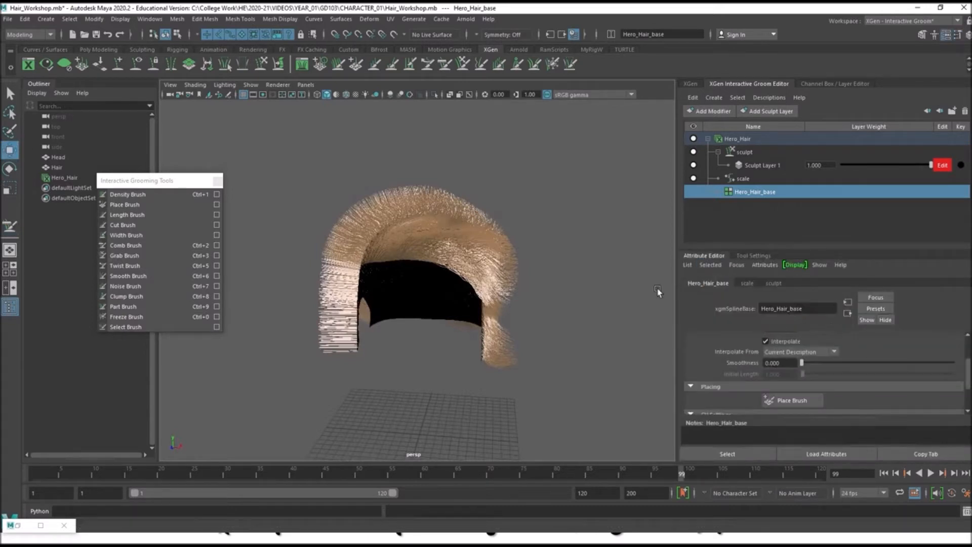
click(849, 302)
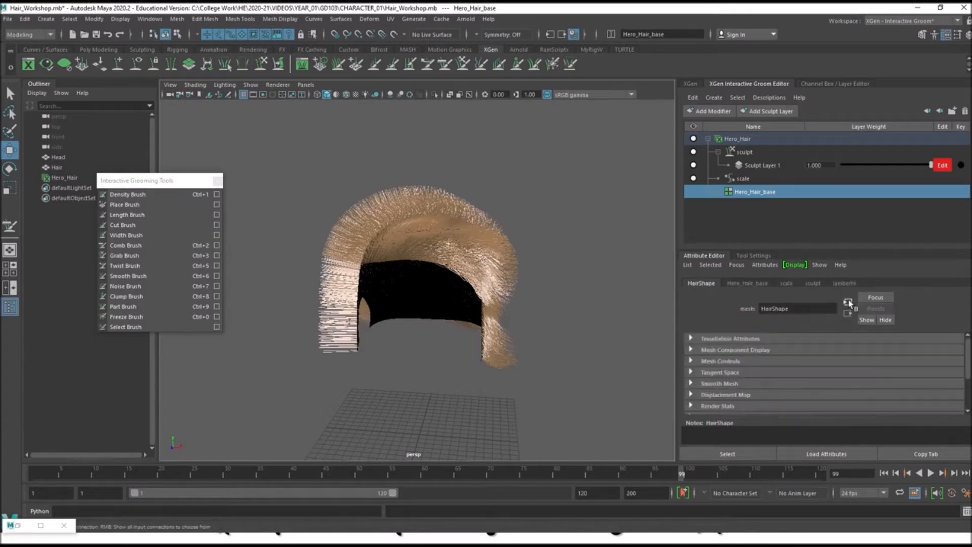
click(847, 313)
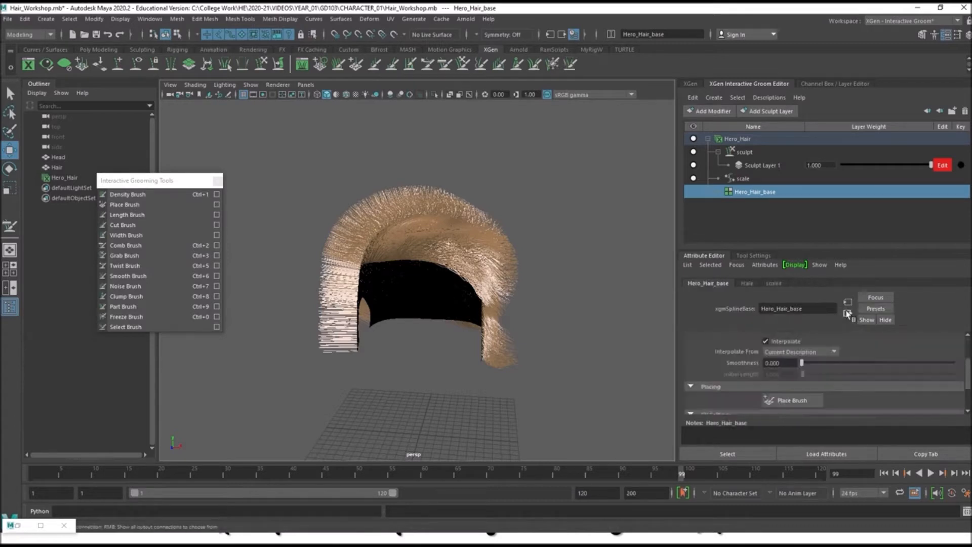
click(848, 303)
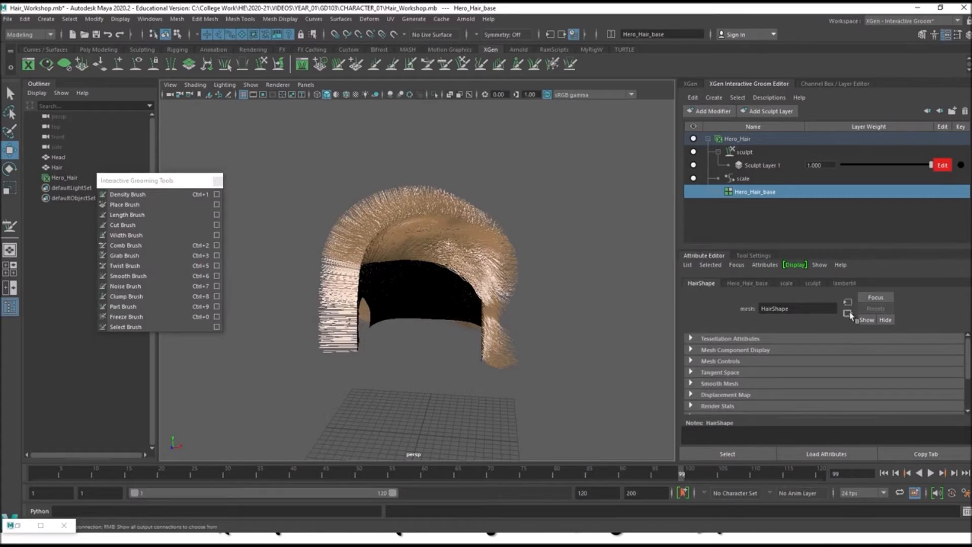
click(848, 313)
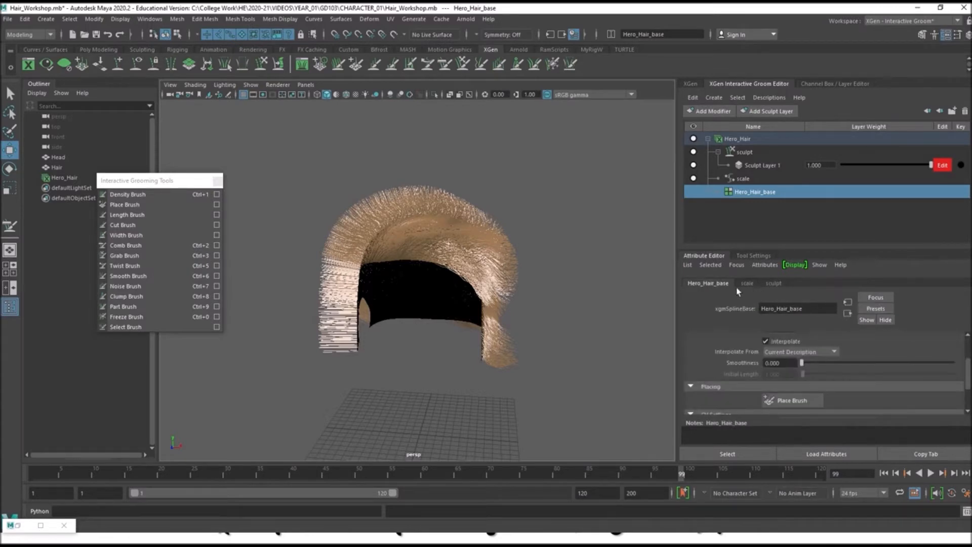
alt+drag(490, 262, 454, 248)
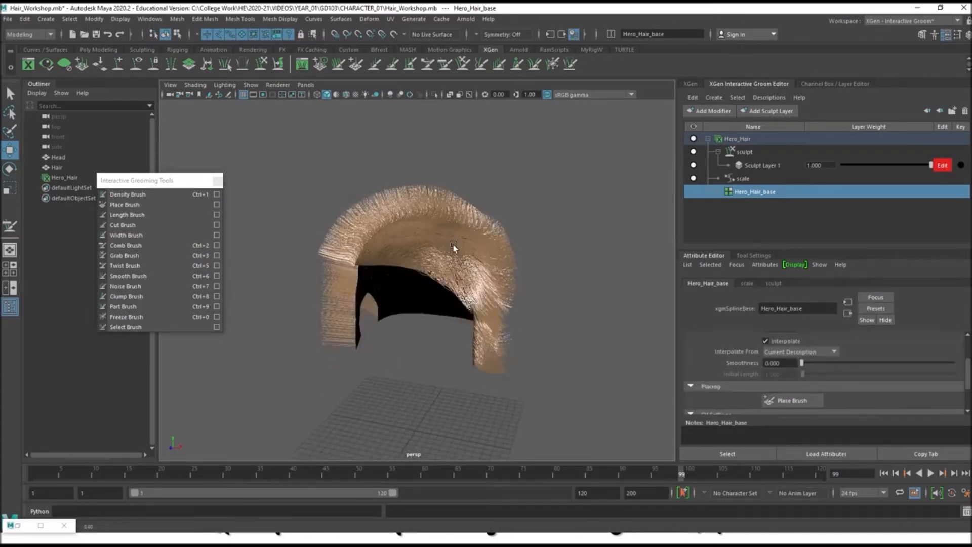
Open the Hypershade, widen its window and select the hairPhysicalShader1 material.
click(150, 19)
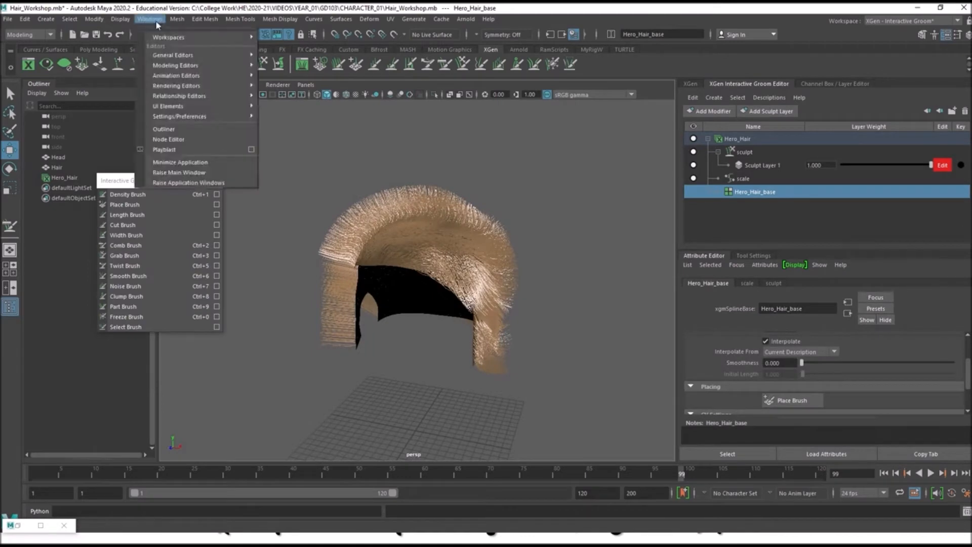
mouse_move(189, 91)
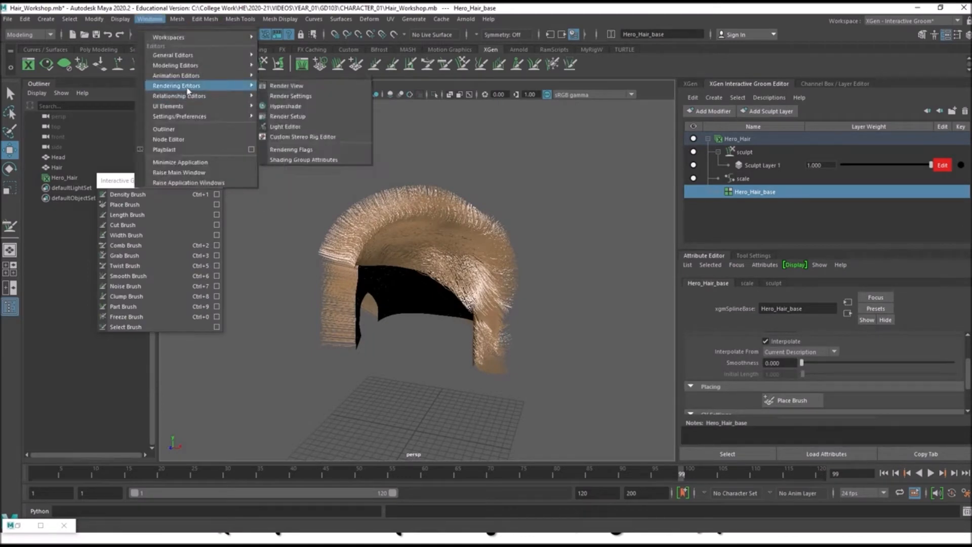
click(297, 107)
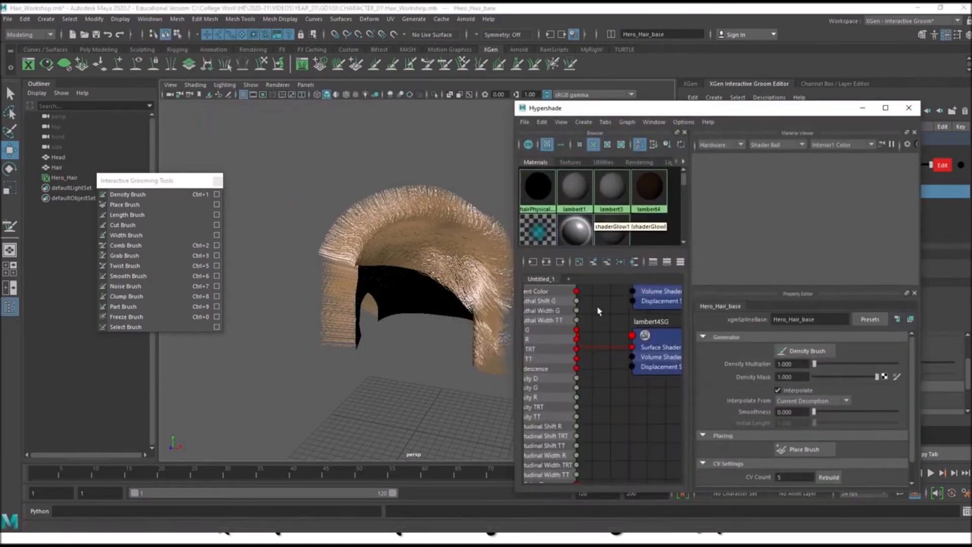
drag(514, 225, 248, 223)
click(268, 190)
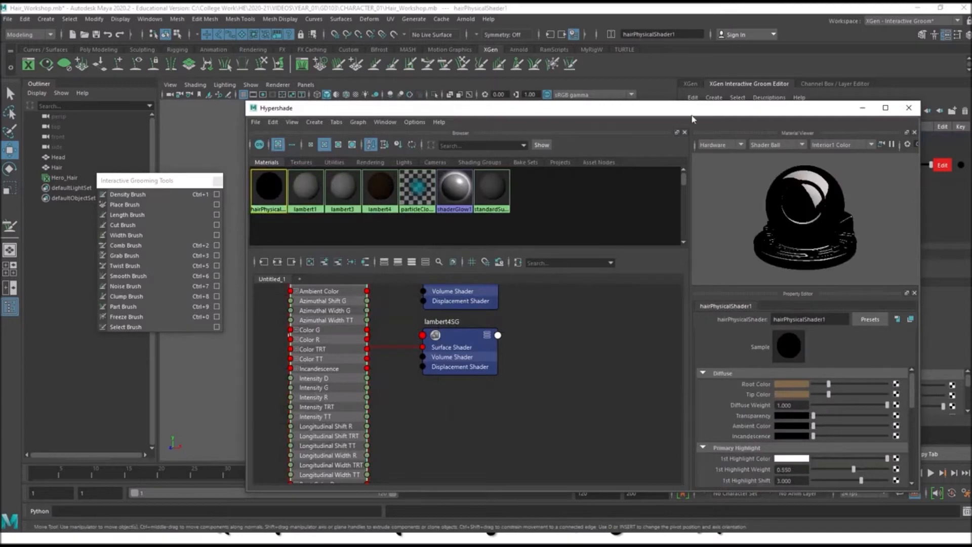
Move the Hypershade window aside to reveal the hair in the viewport, and widen its Property Editor.
drag(683, 108, 876, 102)
drag(631, 89, 559, 77)
alt+middle_drag(308, 190, 226, 198)
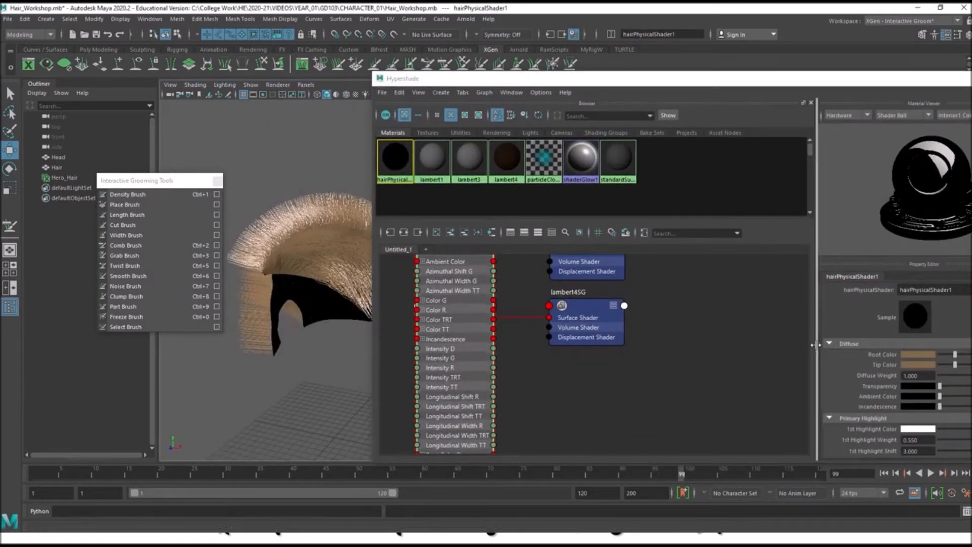
drag(815, 355, 651, 354)
Set the Diffuse Root Color of hairPhysicalShader1 to a dark grey-brown and its Tip Color to black.
click(746, 354)
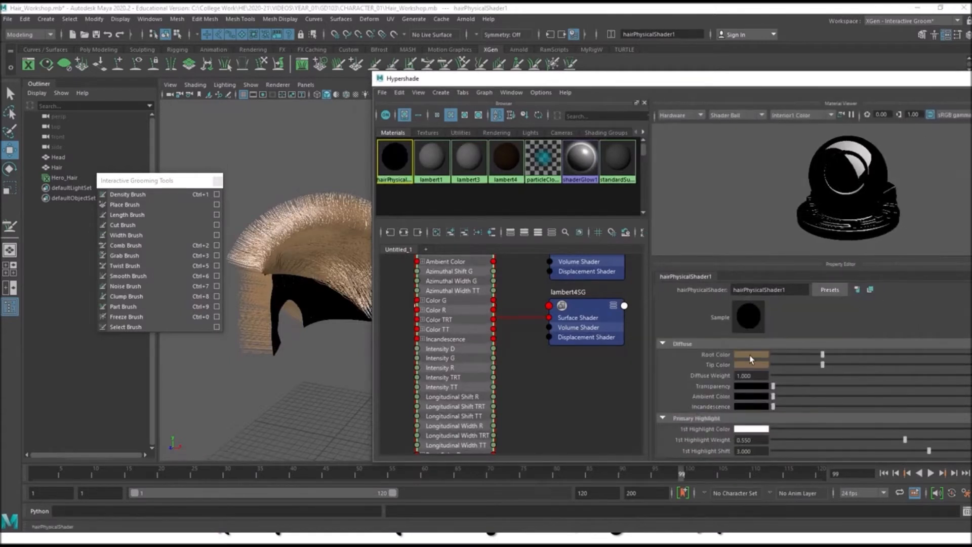
click(751, 359)
click(818, 362)
drag(818, 362, 817, 359)
click(752, 365)
drag(823, 374, 811, 363)
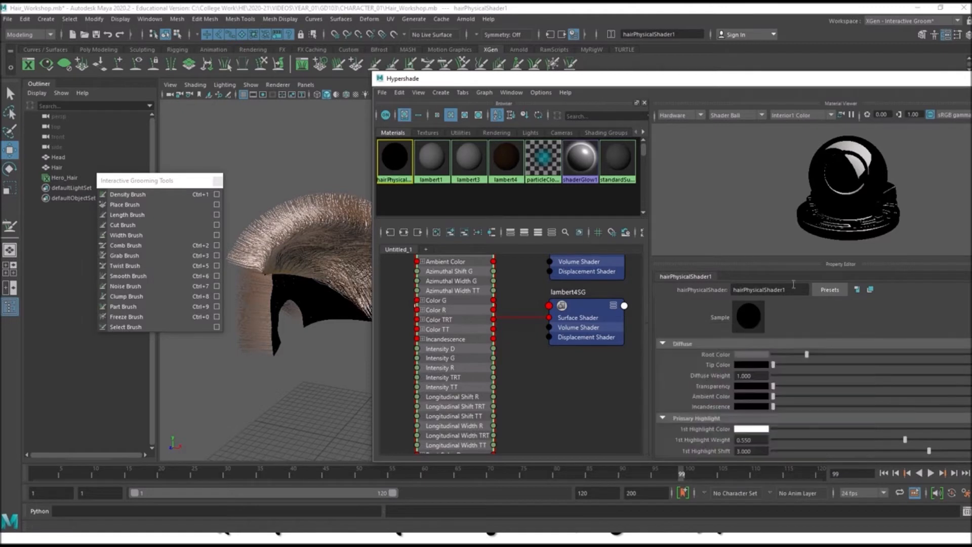
Darken the shader's 1st Highlight Color to grey and its 2nd Highlight Color to a very dark grey.
drag(815, 434, 806, 433)
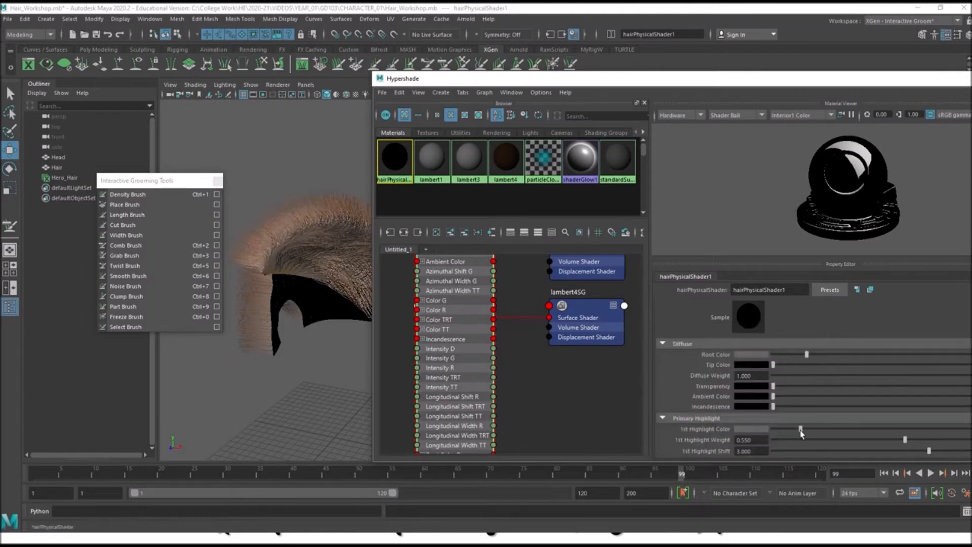
scroll(794, 428, down, 5)
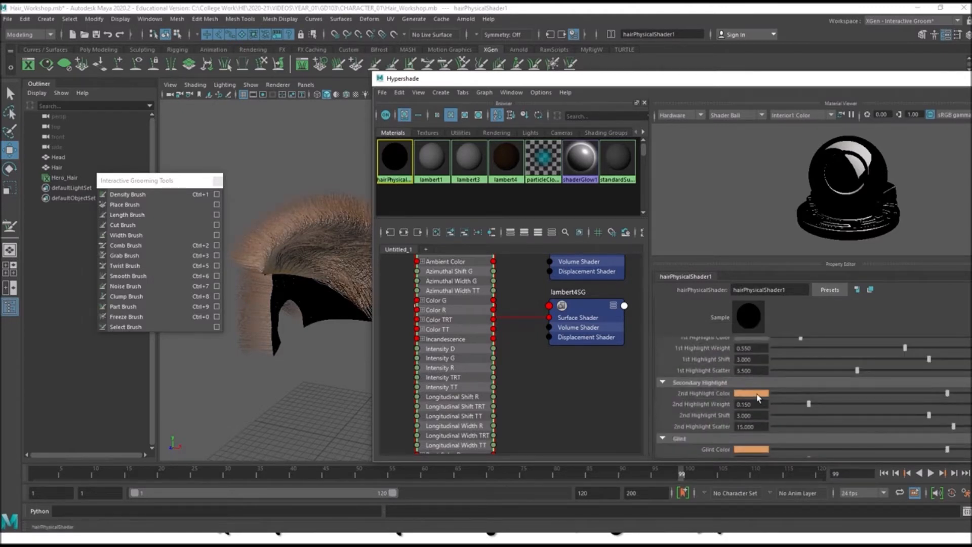
click(751, 394)
drag(817, 401, 815, 415)
Set the shader's Glint Color to a muted grey-brown and its Transmission Color to grey, and clear the Hypershade from the viewport.
scroll(780, 411, down, 2)
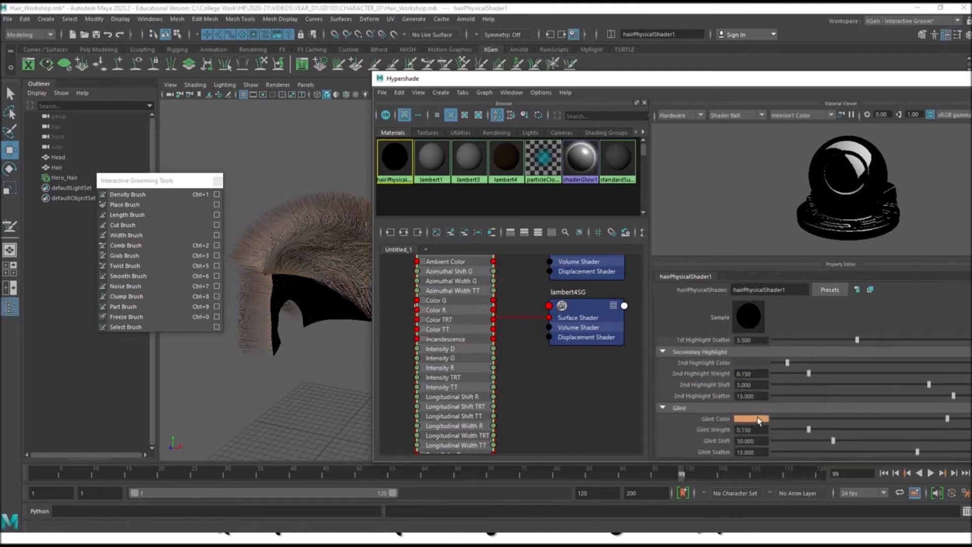
click(759, 419)
click(711, 407)
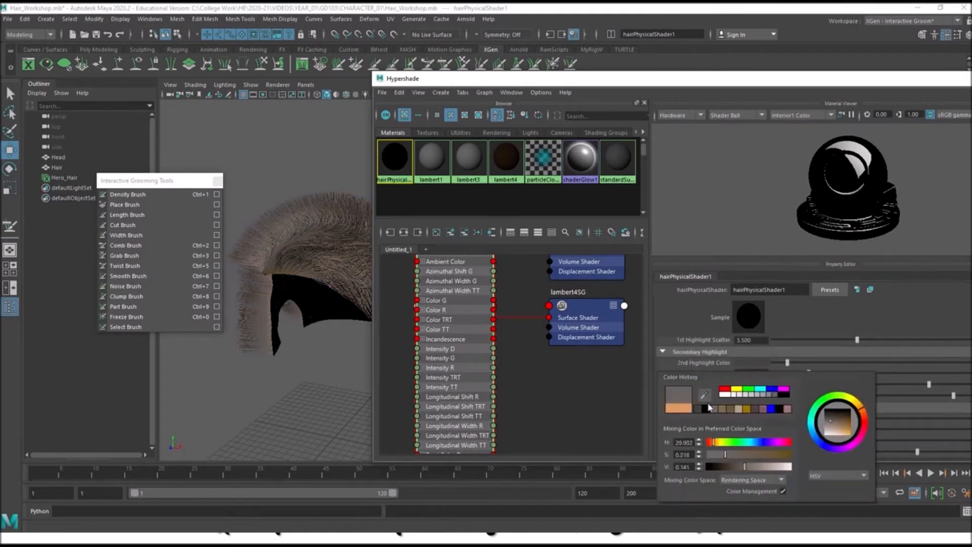
scroll(809, 406, down, 4)
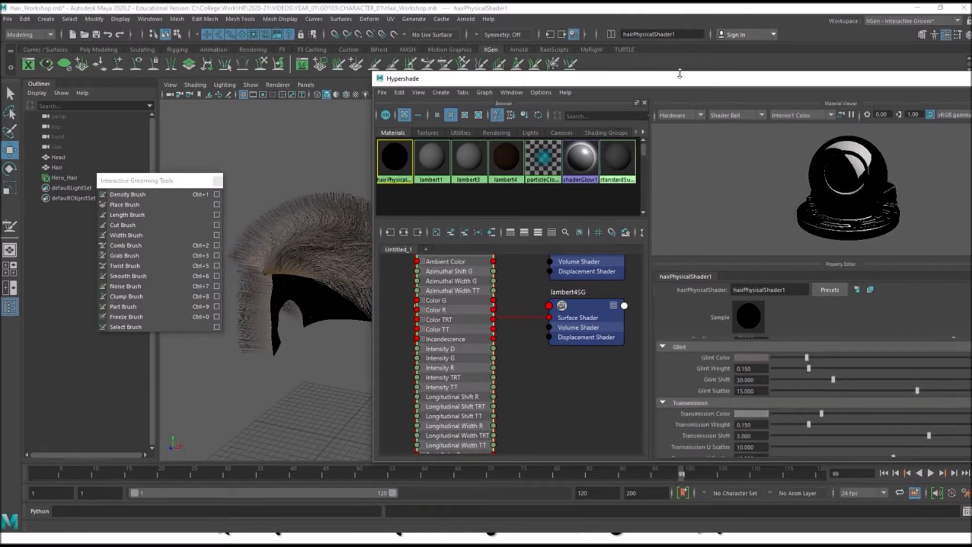
drag(830, 83, 606, 86)
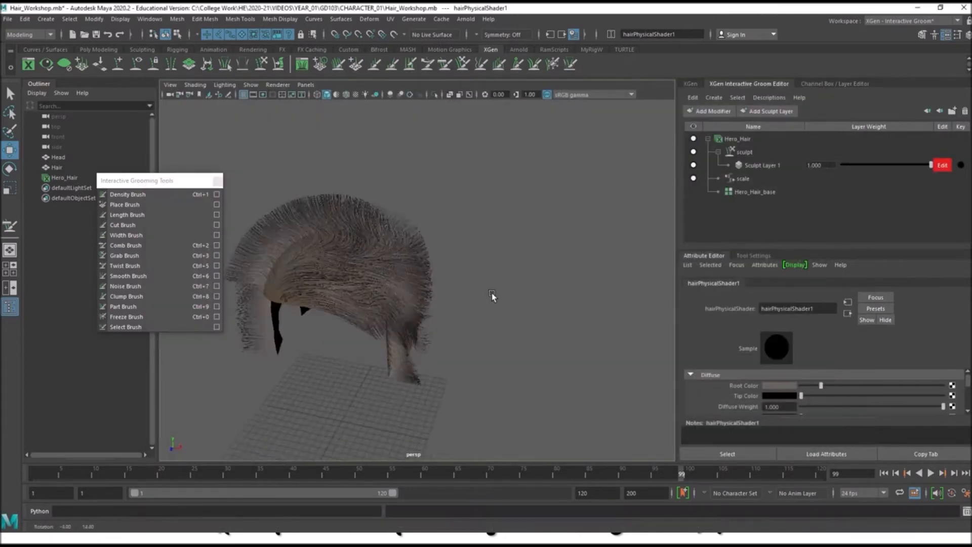
Activate the Comb Brush and comb the strands on the front, side and back of the head flatter and downward.
alt+drag(491, 292, 466, 270)
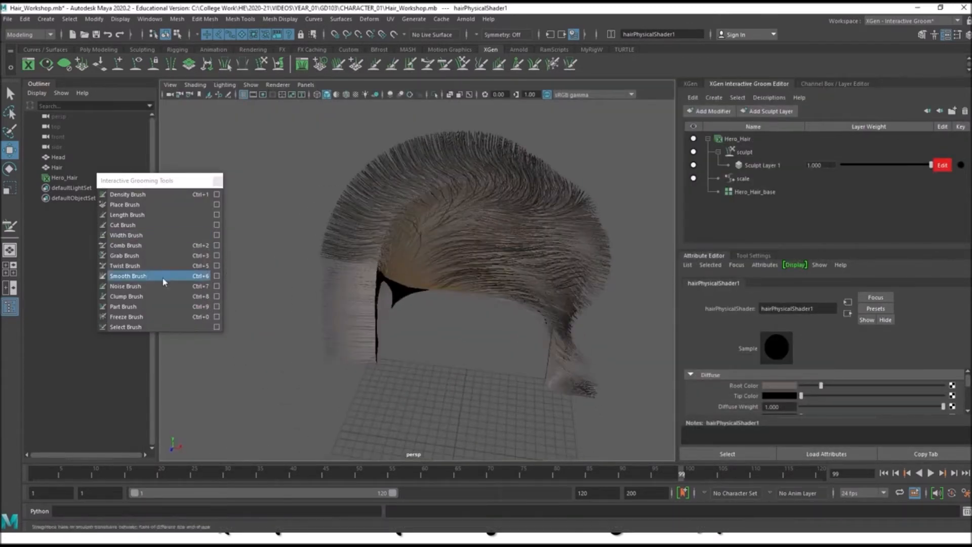
click(139, 247)
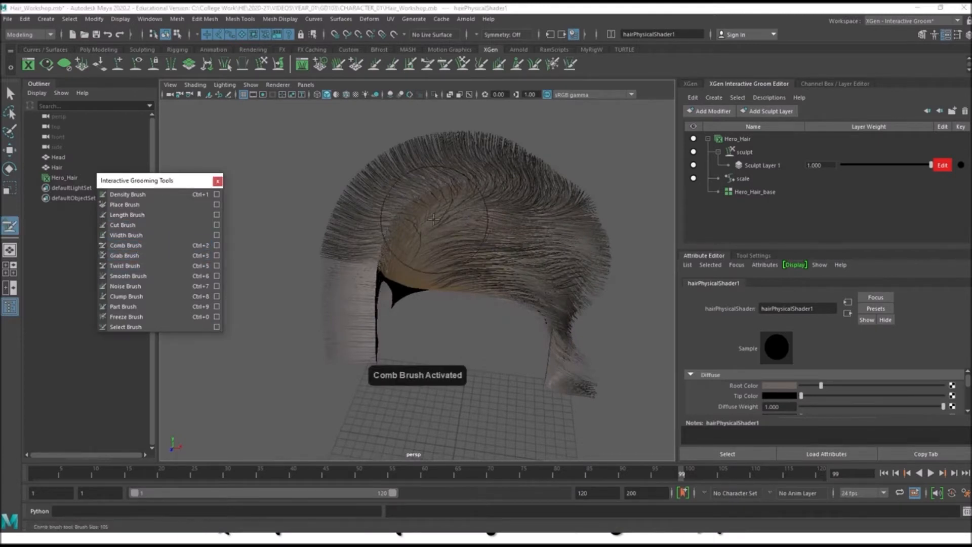
mouse_move(486, 209)
mouse_down()
mouse_move(527, 167)
mouse_move(435, 147)
mouse_move(532, 177)
mouse_move(527, 193)
mouse_move(556, 228)
mouse_move(562, 268)
mouse_move(435, 299)
mouse_up()
alt+right_drag(435, 299, 435, 295)
alt+middle_drag(435, 296, 444, 262)
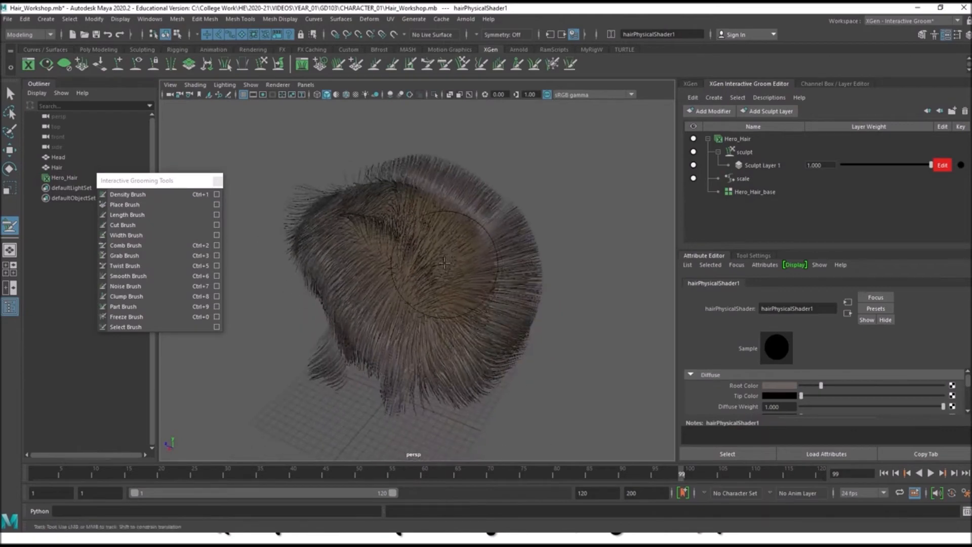
mouse_move(346, 268)
mouse_down()
mouse_move(309, 288)
mouse_move(293, 263)
mouse_up()
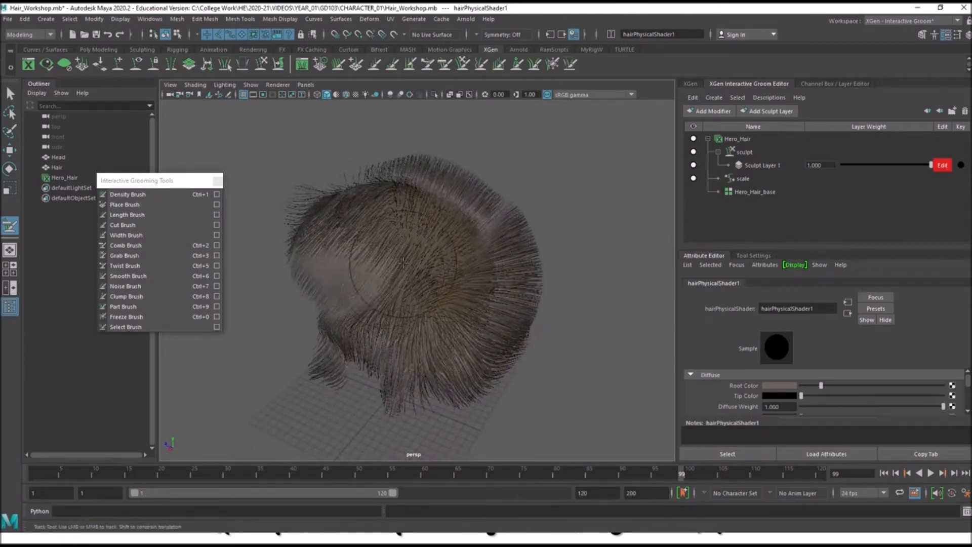
mouse_move(404, 263)
alt+mouse_down()
mouse_move(390, 271)
mouse_move(403, 277)
alt+mouse_up()
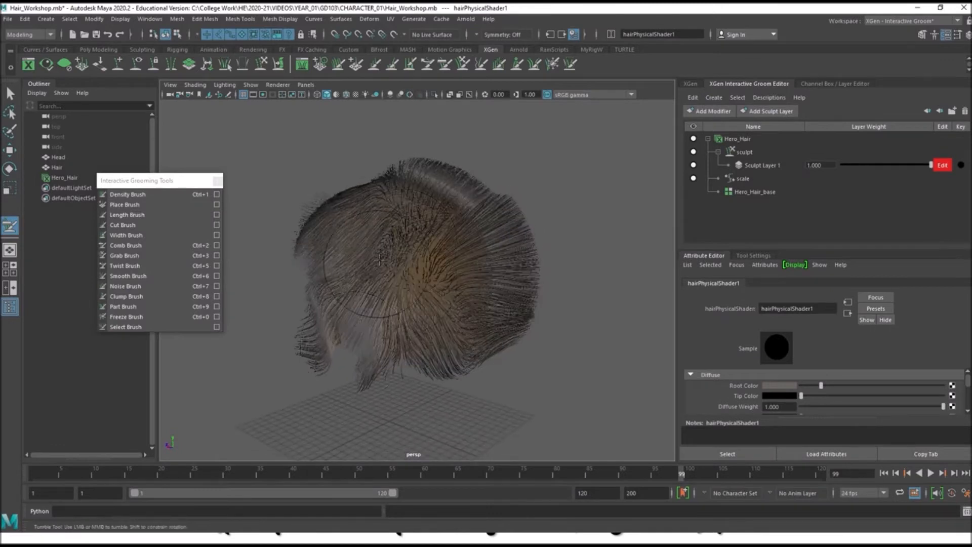
mouse_move(336, 280)
mouse_down()
mouse_move(303, 336)
mouse_move(402, 394)
mouse_move(390, 275)
mouse_move(370, 379)
mouse_up()
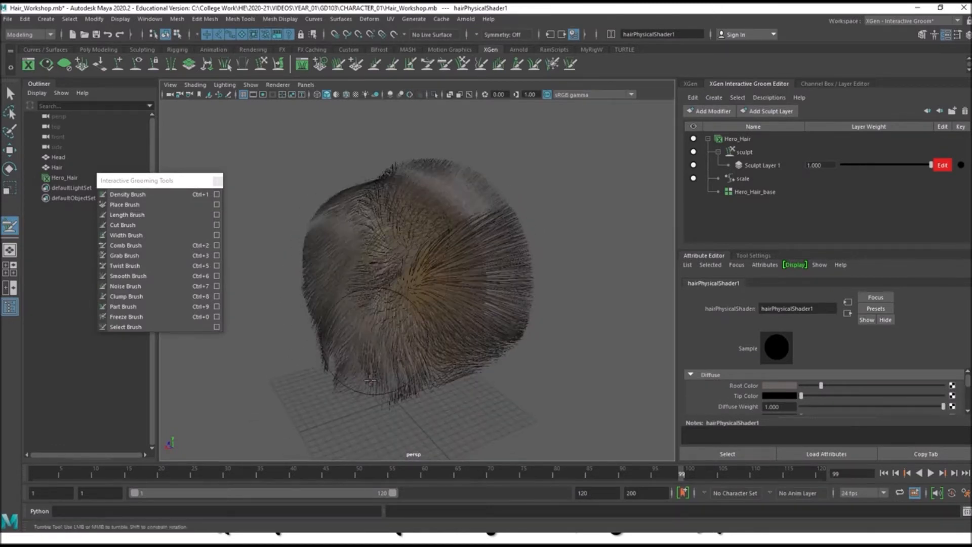
Comb the sideburn strands and the hair on that side of the head downward with the Comb Brush.
alt+drag(501, 400, 329, 334)
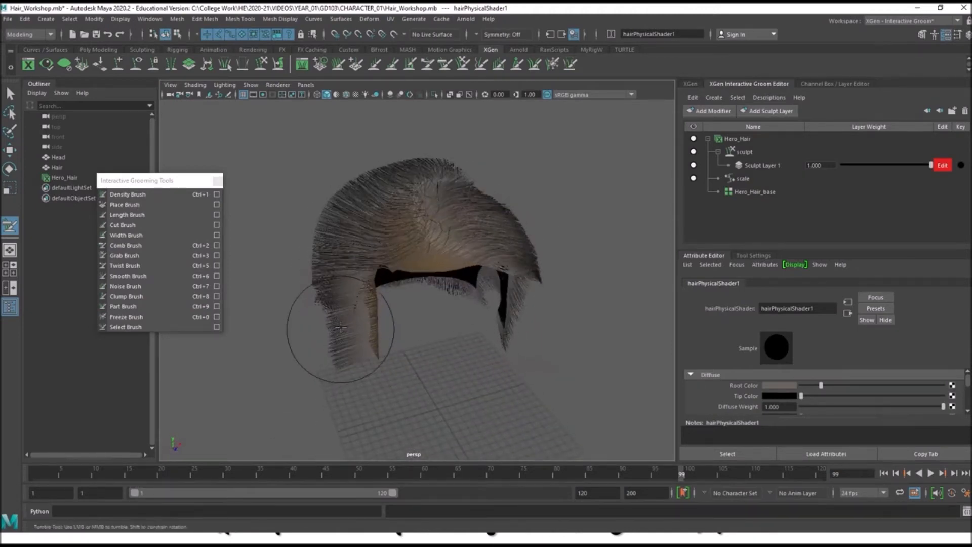
alt+middle_drag(326, 336, 372, 249)
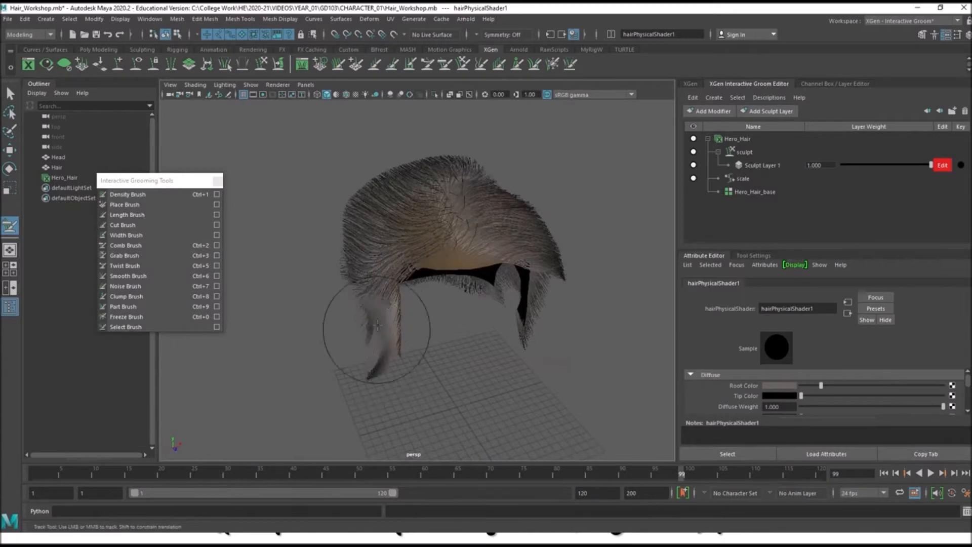
alt+drag(384, 308, 408, 241)
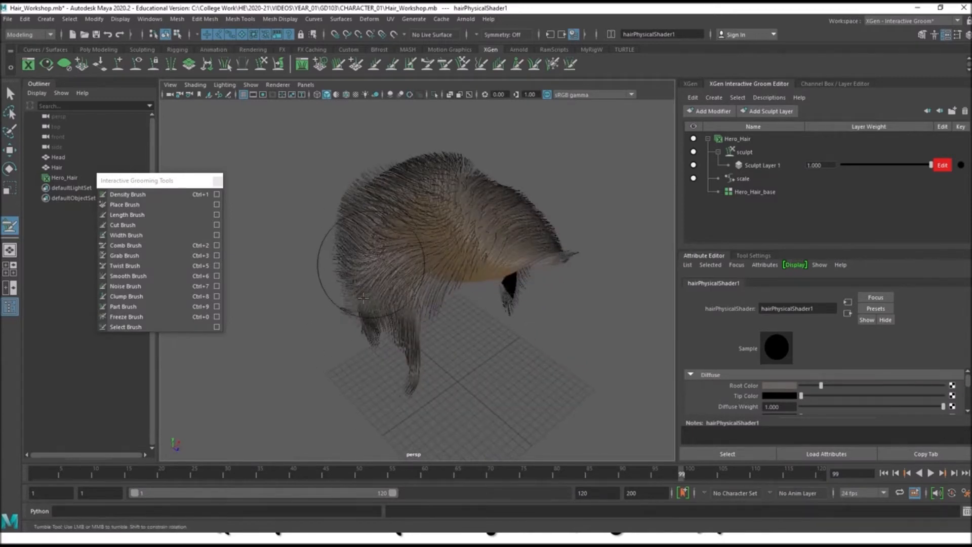
alt+drag(397, 311, 413, 250)
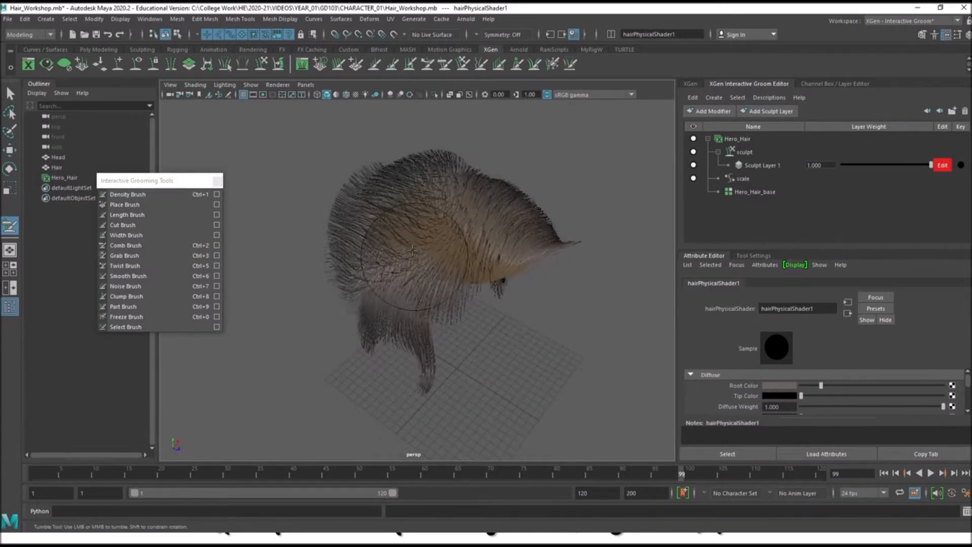
alt+drag(403, 305, 379, 243)
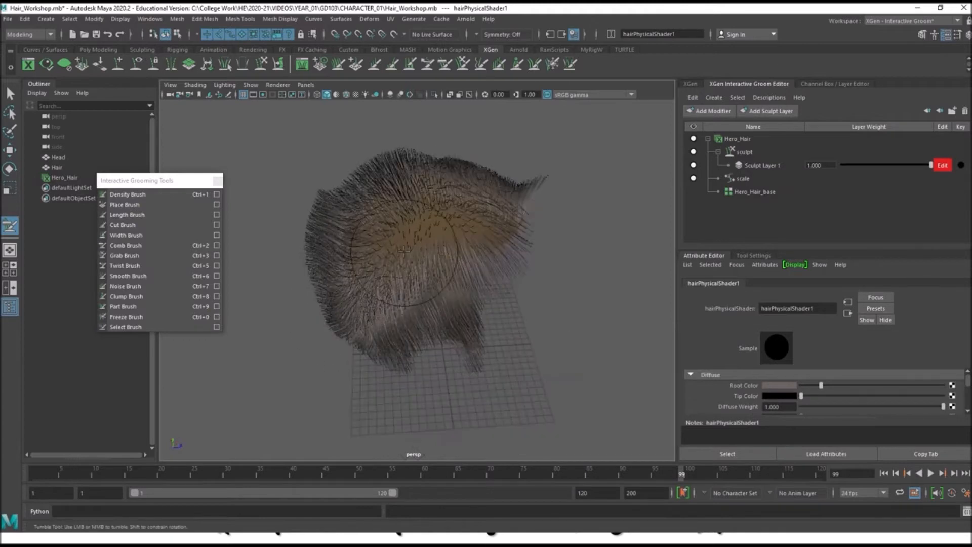
Comb the strands around the crown, the back and the opposite side of the head so they lie closer to the scalp.
alt+drag(331, 255, 397, 221)
alt+drag(375, 271, 394, 240)
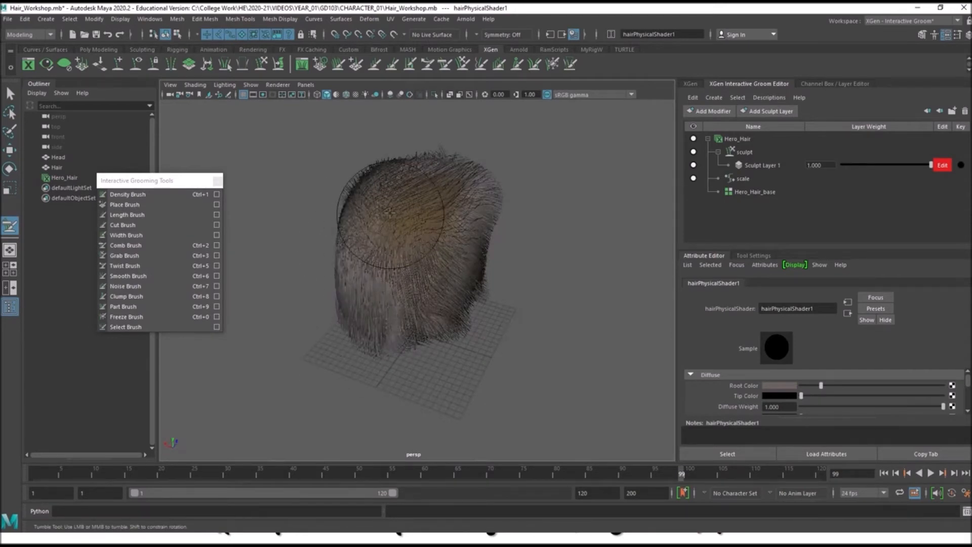
alt+drag(437, 311, 421, 223)
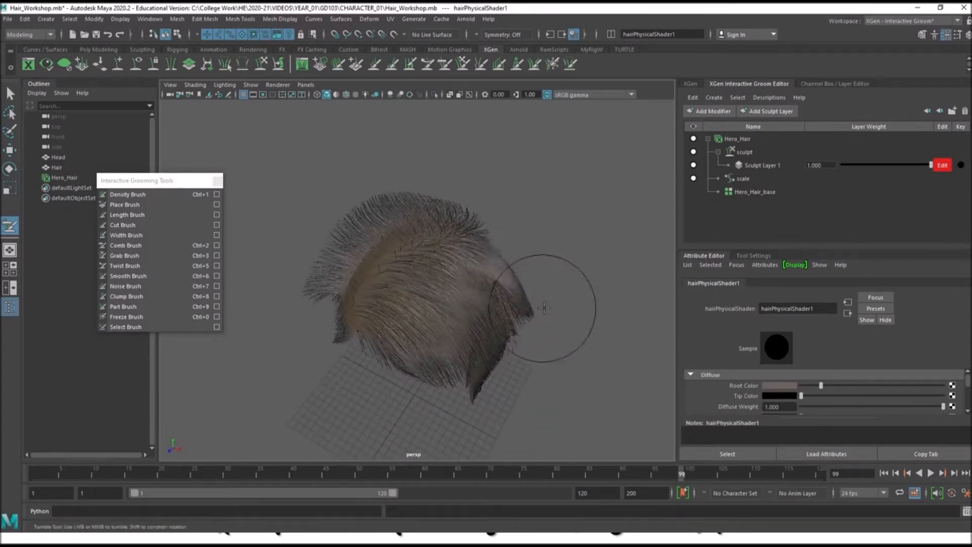
alt+drag(553, 304, 441, 286)
alt+drag(426, 329, 375, 279)
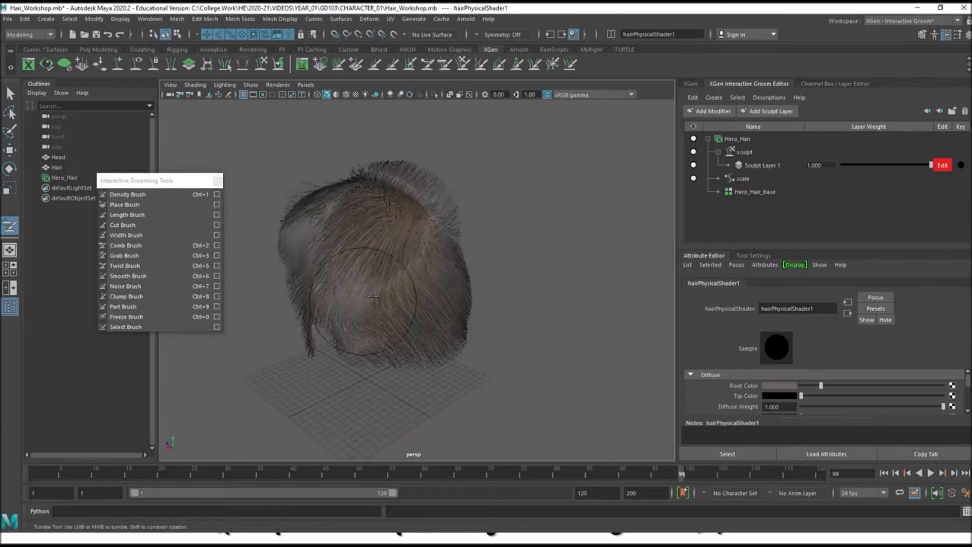
alt+drag(408, 317, 429, 237)
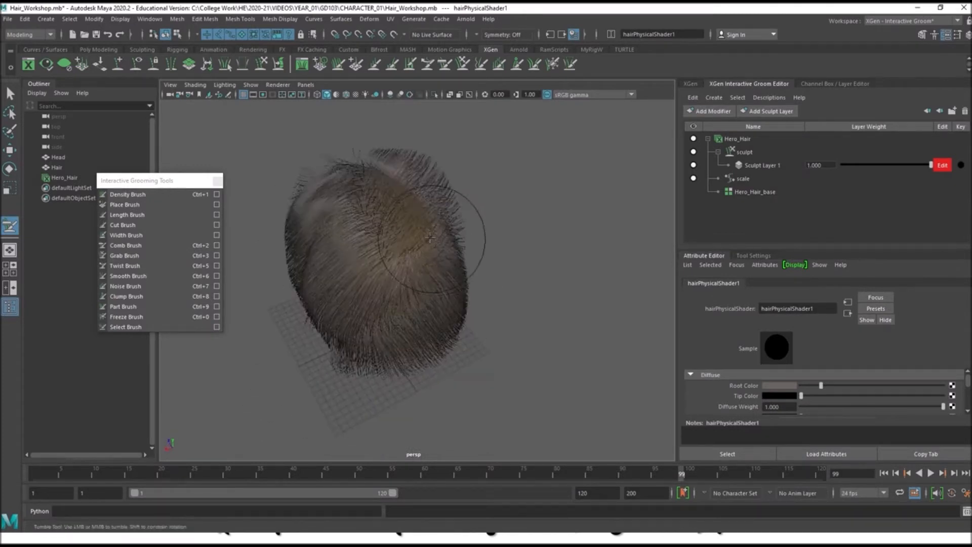
Comb the top and front hairline strands away from the parting and smooth the remaining raised hair around the head.
alt+drag(363, 218, 404, 195)
mouse_move(467, 195)
alt+mouse_down()
mouse_move(509, 164)
mouse_move(370, 250)
alt+mouse_up()
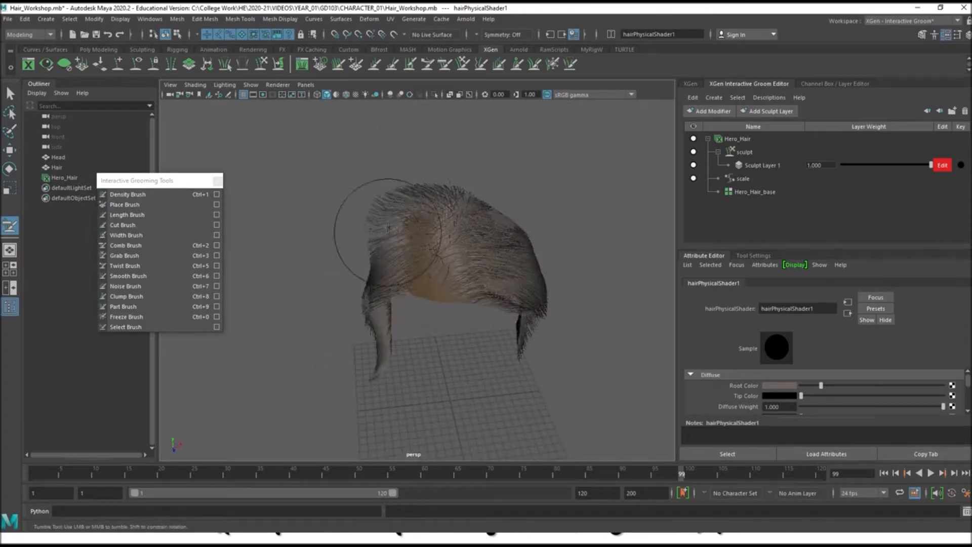
mouse_move(370, 228)
alt+mouse_down()
mouse_move(404, 273)
mouse_move(431, 218)
alt+mouse_up()
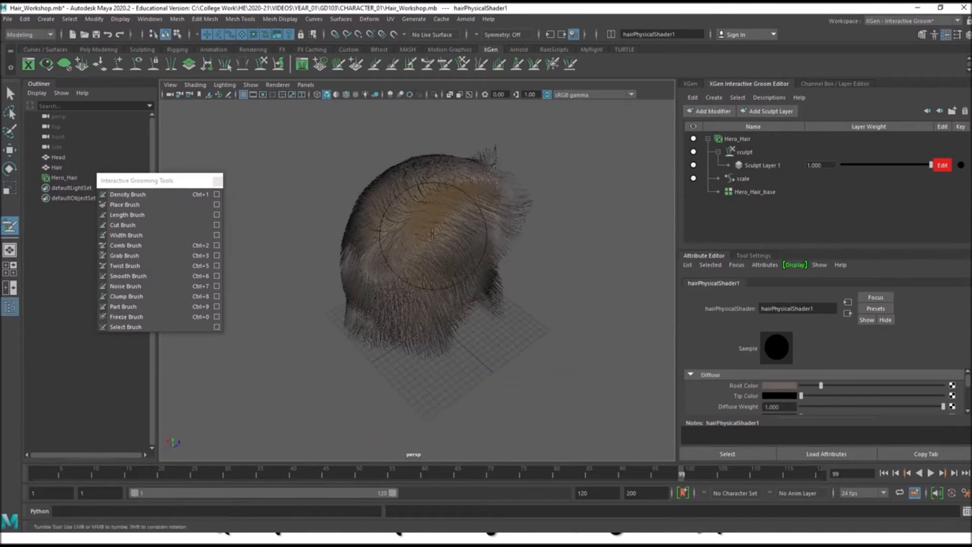
alt+drag(434, 306, 499, 286)
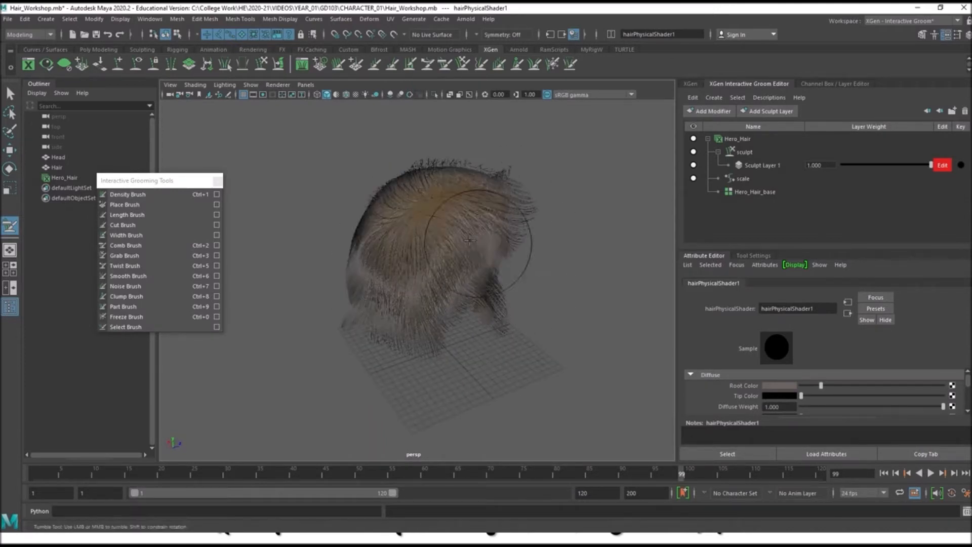
alt+drag(500, 243, 445, 282)
mouse_move(451, 106)
alt+mouse_down()
mouse_move(448, 207)
mouse_move(487, 238)
mouse_move(450, 273)
mouse_move(406, 213)
mouse_move(418, 315)
alt+mouse_up()
mouse_move(438, 268)
alt+mouse_down()
mouse_move(623, 339)
mouse_move(601, 326)
alt+mouse_up()
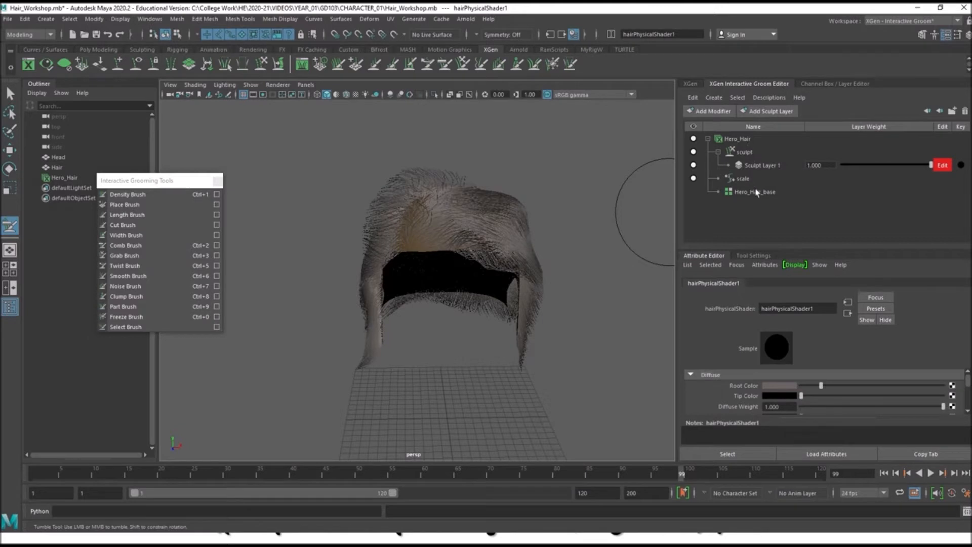
Preview Hero_Hair_base with a Density Multiplier of 5, and set the multiplier back to 1.
click(762, 194)
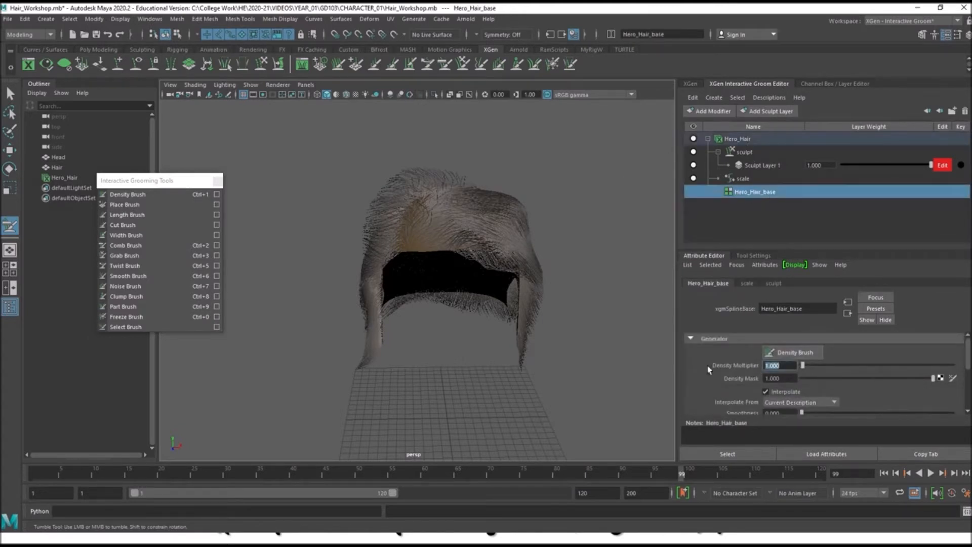
text(5)
key(Return)
alt+drag(439, 282, 435, 259)
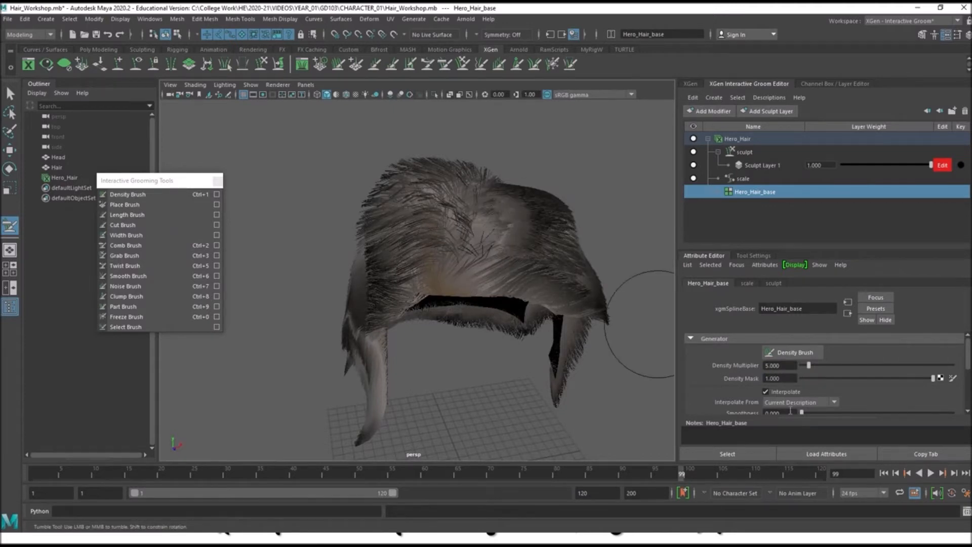
text(1)
key(Return)
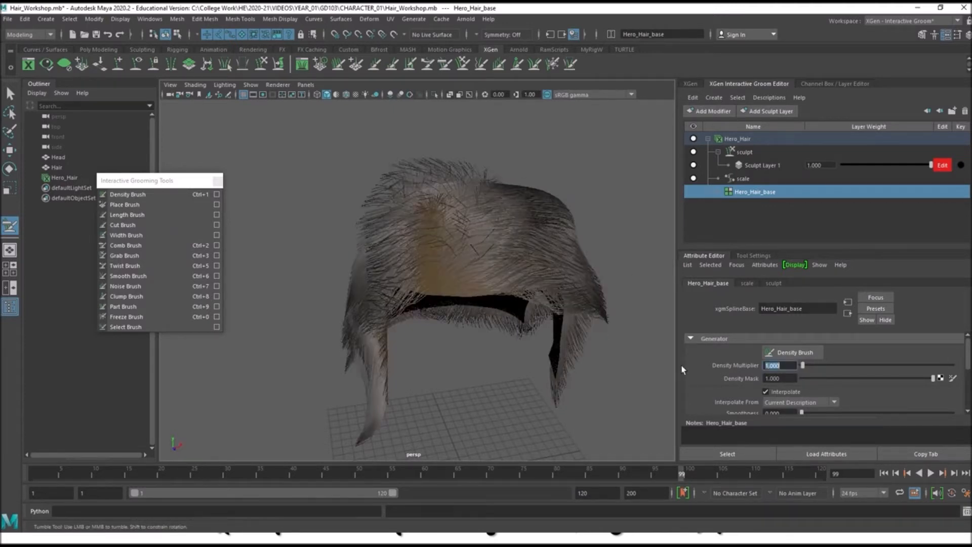
Comb the loose strands beside the parting, from the front hairline up to the crown, so they follow the surrounding hair.
alt+right_drag(442, 275, 487, 219)
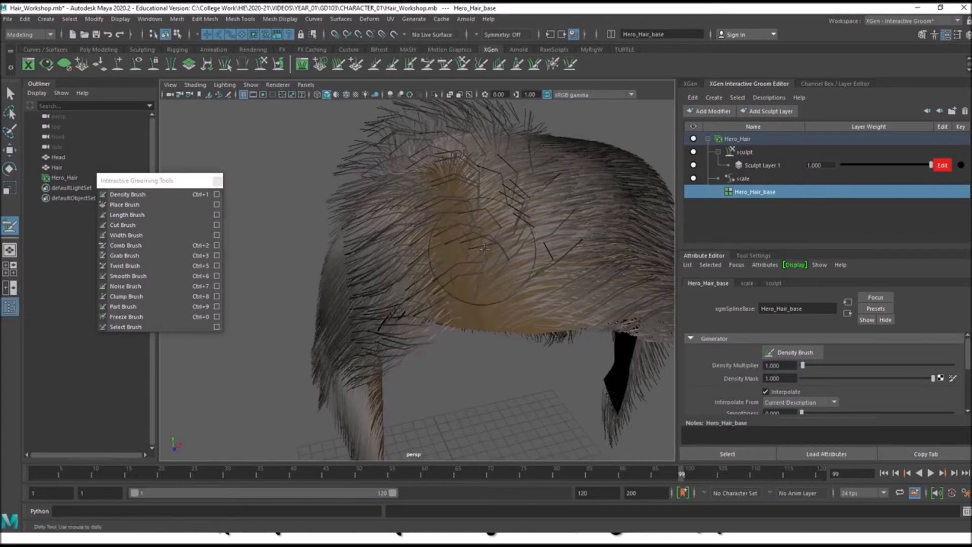
mouse_move(487, 219)
mouse_down()
mouse_move(569, 215)
mouse_move(531, 199)
mouse_move(434, 224)
mouse_up()
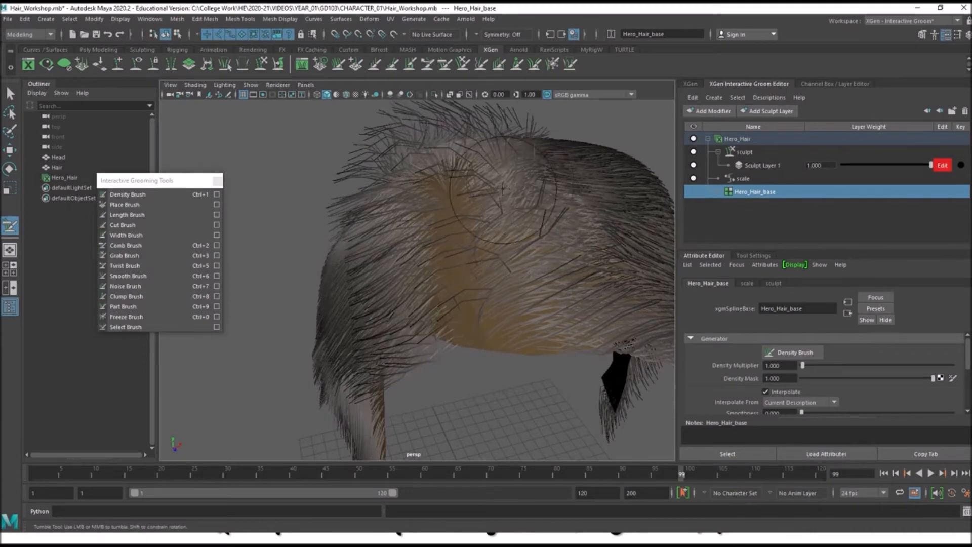
alt+drag(512, 190, 469, 207)
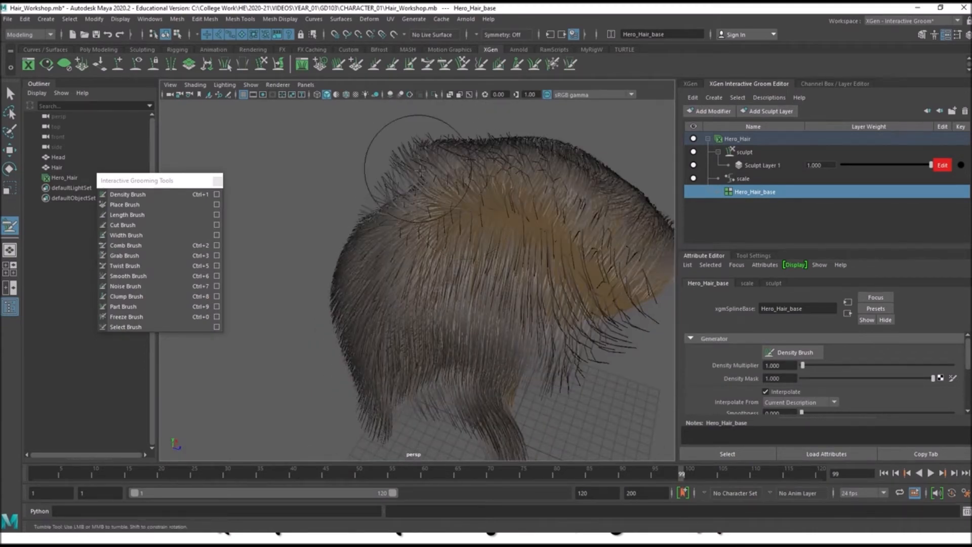
alt+drag(402, 142, 425, 207)
alt+middle_drag(426, 209, 462, 320)
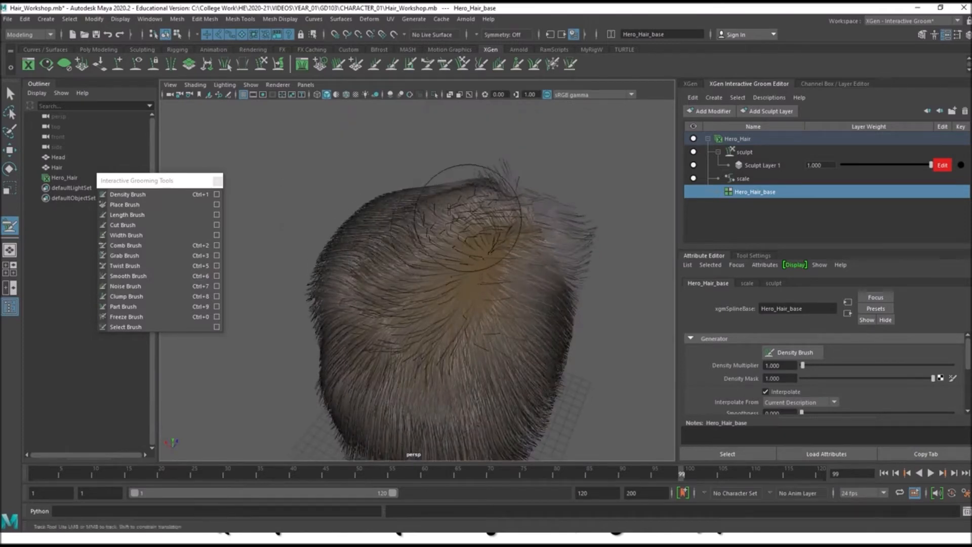
alt+drag(482, 206, 416, 255)
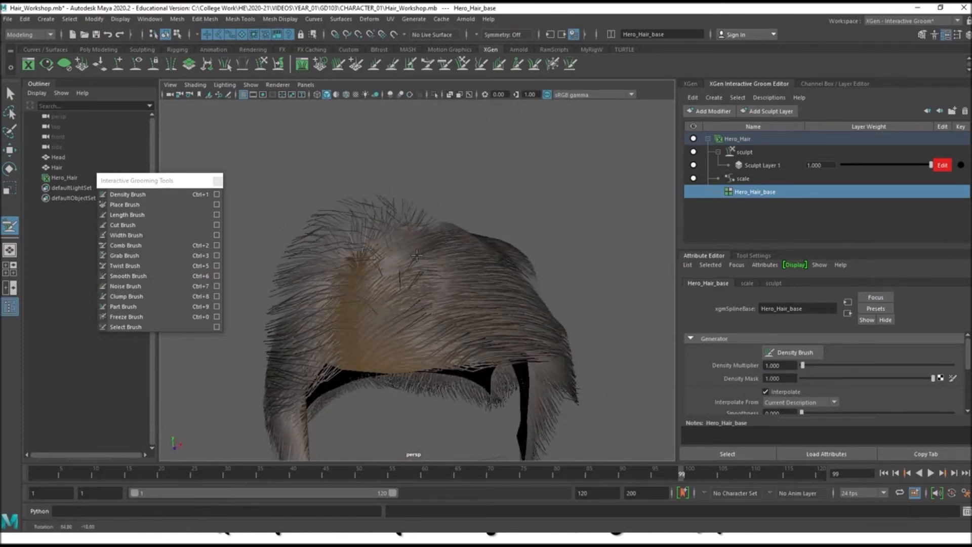
Smooth the raised strands around the parting and along the side of the head with the Comb Brush.
alt+middle_drag(416, 255, 512, 303)
mouse_move(437, 299)
alt+mouse_down()
mouse_move(425, 304)
mouse_move(445, 316)
alt+mouse_up()
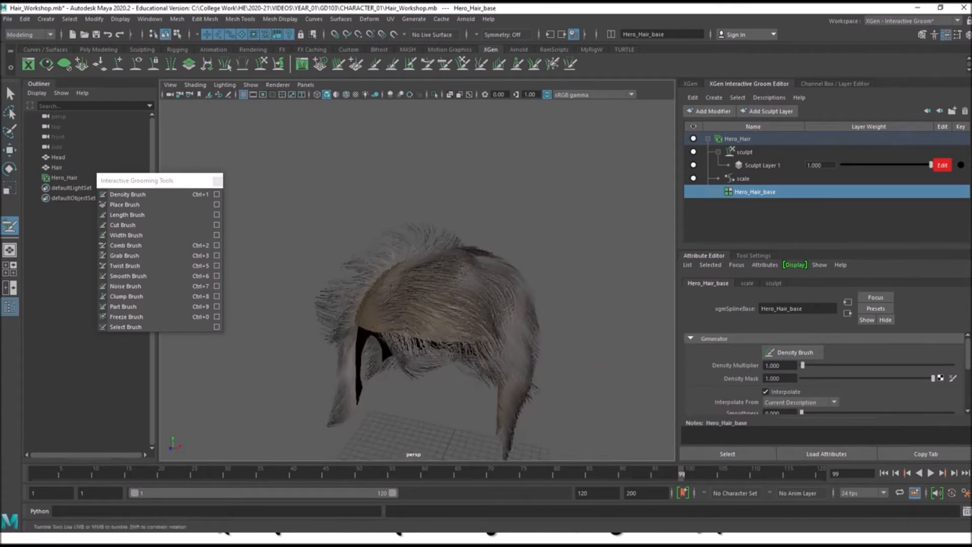
mouse_move(452, 397)
alt+mouse_down()
mouse_move(462, 394)
mouse_move(445, 377)
mouse_move(406, 373)
mouse_move(441, 318)
mouse_move(417, 397)
mouse_move(385, 361)
mouse_move(363, 367)
alt+mouse_up()
alt+drag(414, 350, 372, 396)
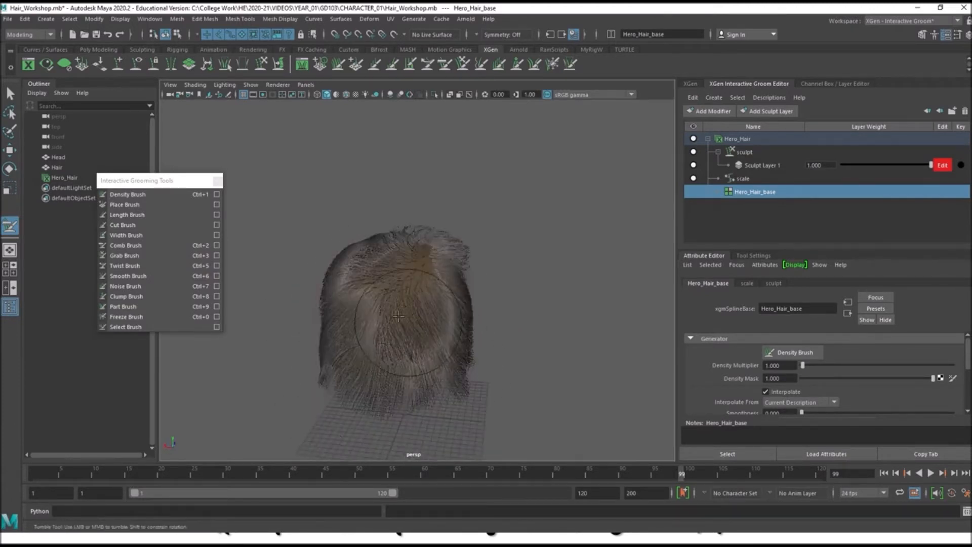
mouse_move(442, 356)
alt+mouse_down()
mouse_move(386, 303)
mouse_move(393, 292)
alt+mouse_up()
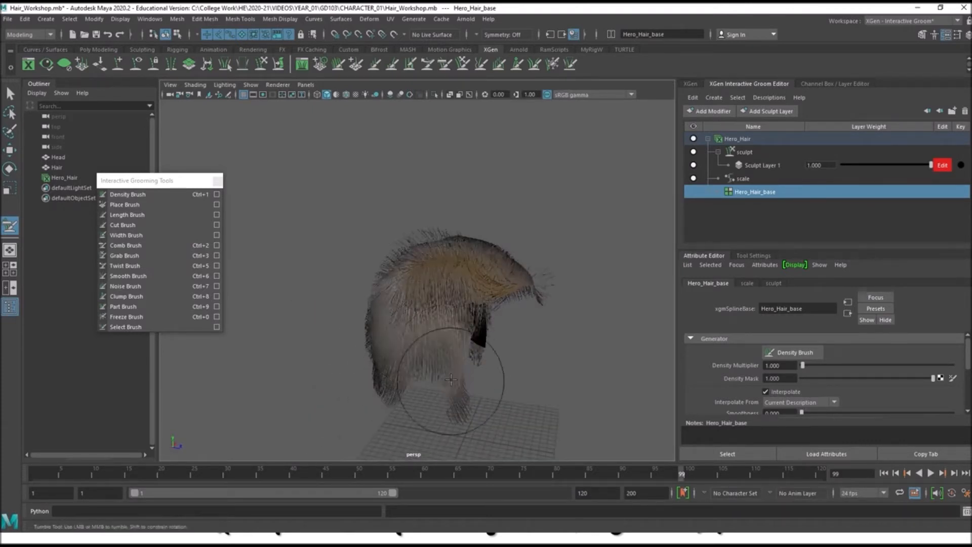
scroll(397, 373, up, 5)
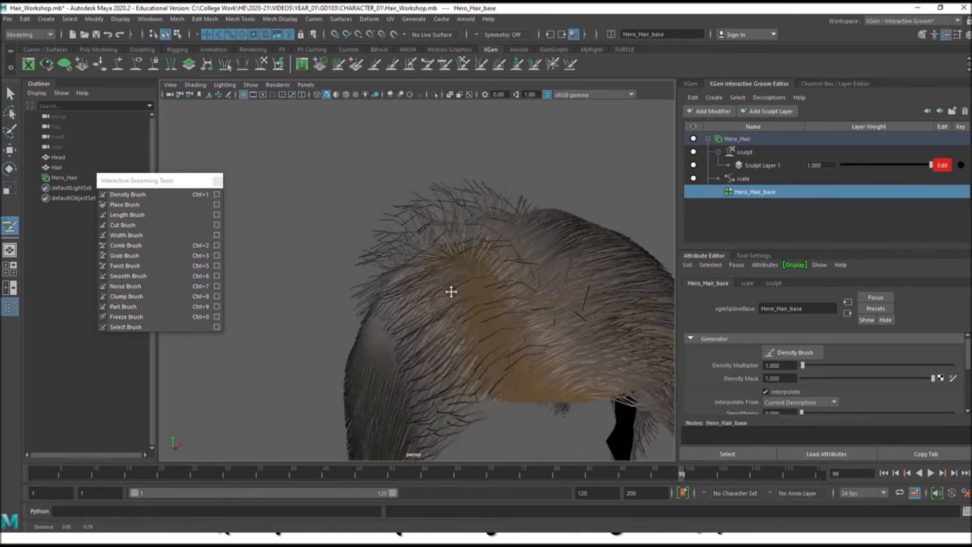
alt+middle_drag(452, 289, 392, 263)
scroll(423, 365, down, 5)
mouse_move(430, 350)
alt+mouse_down()
mouse_move(463, 303)
mouse_move(410, 290)
mouse_move(444, 275)
mouse_move(405, 289)
mouse_move(419, 304)
mouse_move(569, 270)
mouse_move(531, 260)
mouse_move(648, 261)
mouse_move(628, 314)
alt+mouse_up()
scroll(405, 247, up, 2)
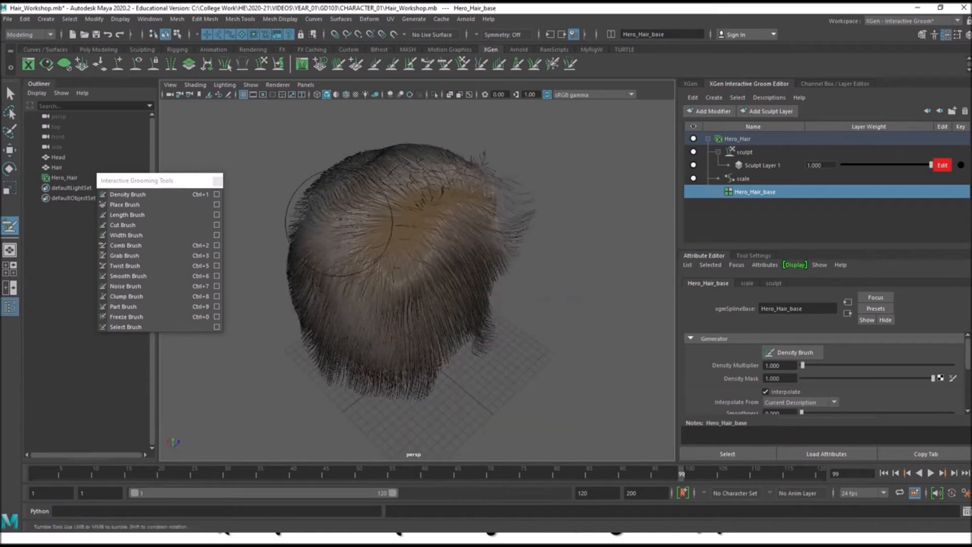
Comb the strands over the crown, the back and the side of the head closer to the scalp.
alt+drag(353, 218, 445, 189)
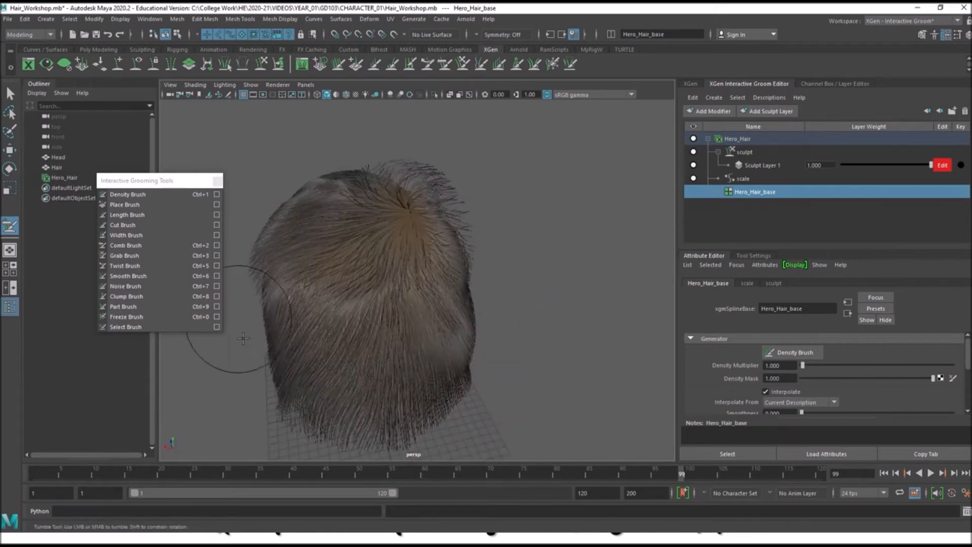
mouse_move(488, 348)
alt+mouse_down()
mouse_move(321, 319)
mouse_move(409, 312)
mouse_move(390, 299)
alt+mouse_up()
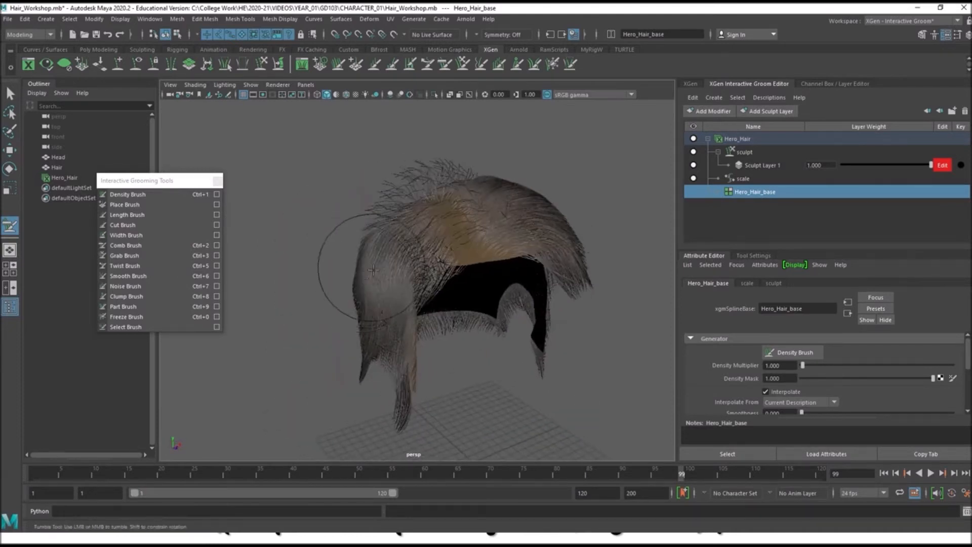
mouse_move(360, 272)
alt+mouse_down()
mouse_move(344, 308)
mouse_move(362, 308)
alt+mouse_up()
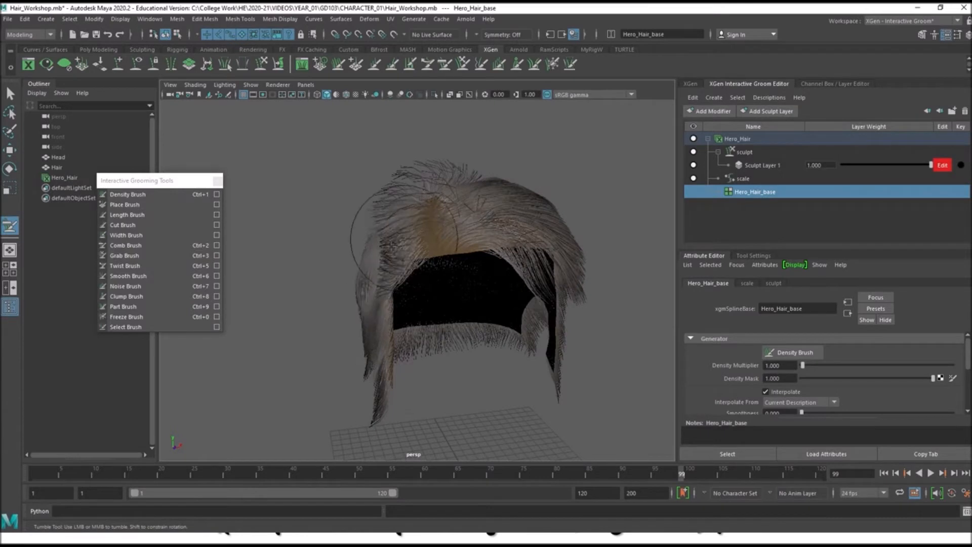
mouse_move(412, 233)
alt+mouse_down()
mouse_move(413, 218)
mouse_move(447, 243)
mouse_move(400, 185)
alt+mouse_up()
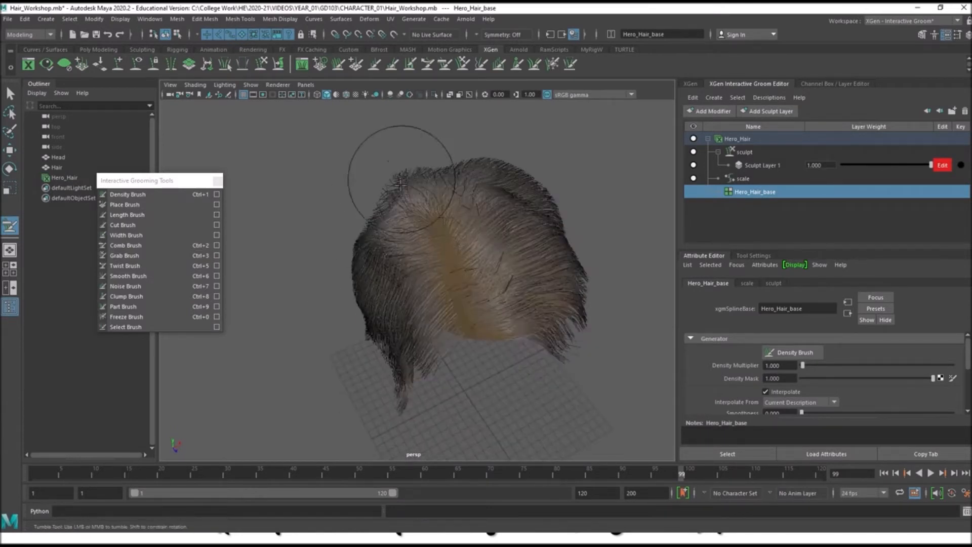
alt+drag(409, 224, 373, 256)
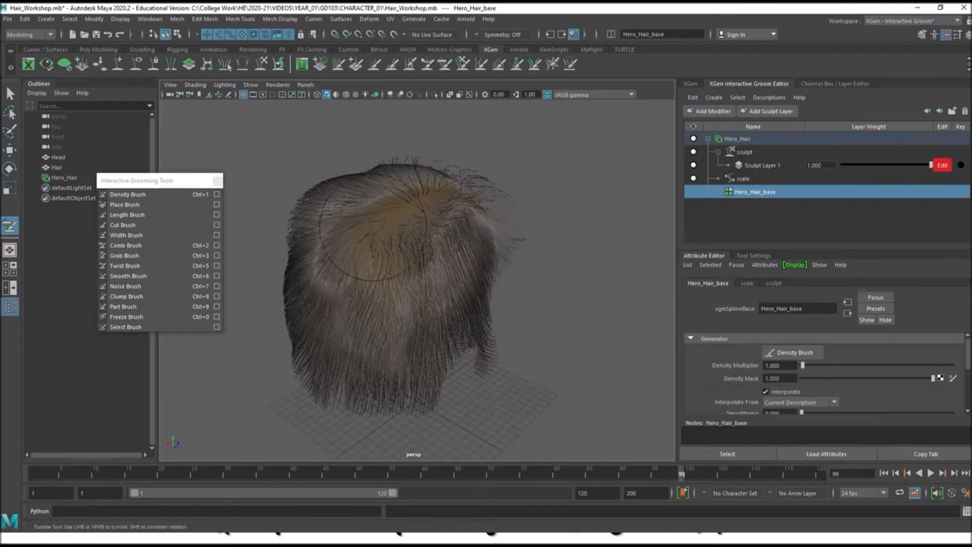
mouse_move(317, 218)
alt+mouse_down()
mouse_move(354, 248)
mouse_move(294, 283)
alt+mouse_up()
mouse_move(303, 336)
alt+mouse_down()
mouse_move(295, 354)
mouse_move(445, 358)
mouse_move(517, 343)
mouse_move(486, 334)
alt+mouse_up()
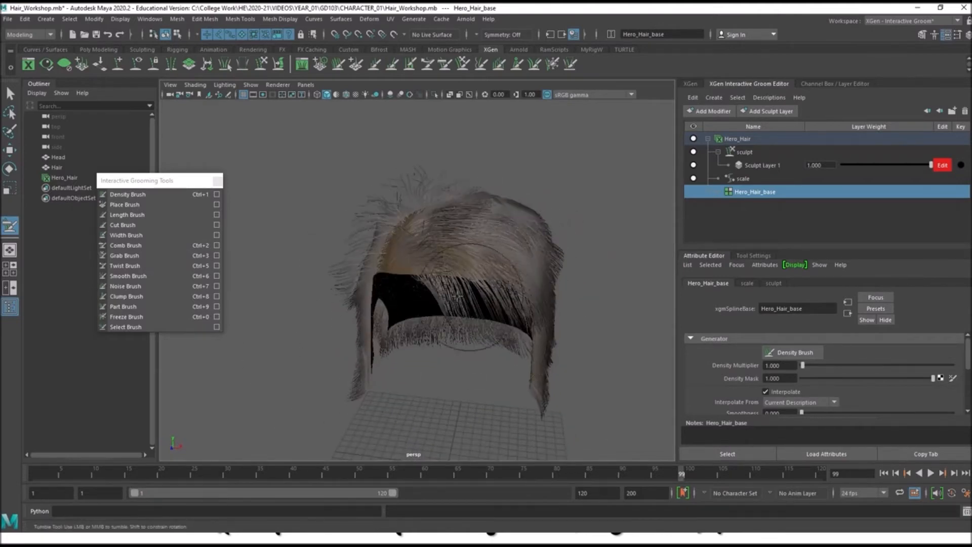
Comb the fringe strands along the front hairline sideways, away from the parting.
mouse_move(444, 294)
alt+mouse_down()
mouse_move(503, 284)
mouse_move(516, 262)
mouse_move(502, 256)
alt+mouse_up()
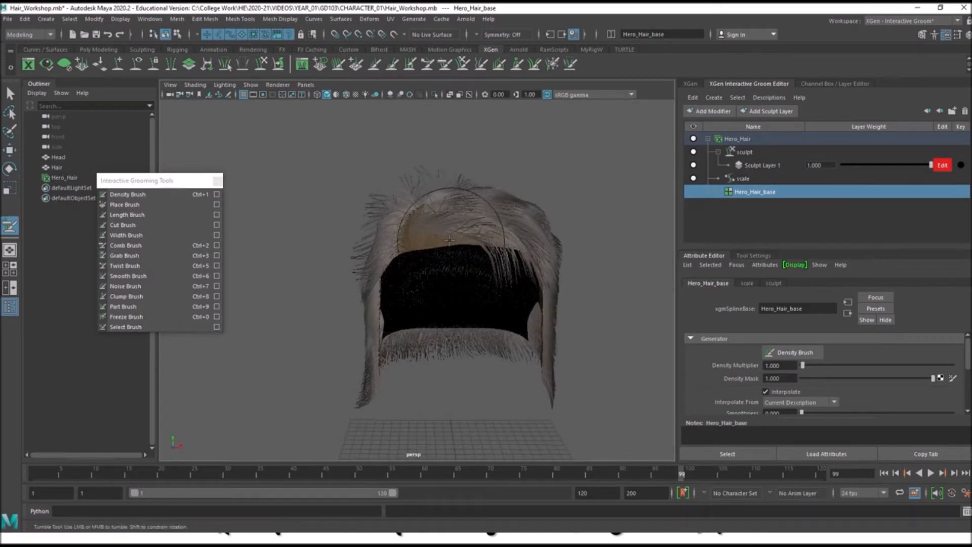
alt+drag(435, 237, 456, 240)
mouse_move(520, 218)
alt+mouse_down()
mouse_move(481, 202)
mouse_move(486, 253)
alt+mouse_up()
mouse_move(506, 407)
alt+mouse_down()
mouse_move(531, 397)
mouse_move(463, 374)
alt+mouse_up()
scroll(458, 354, up, 3)
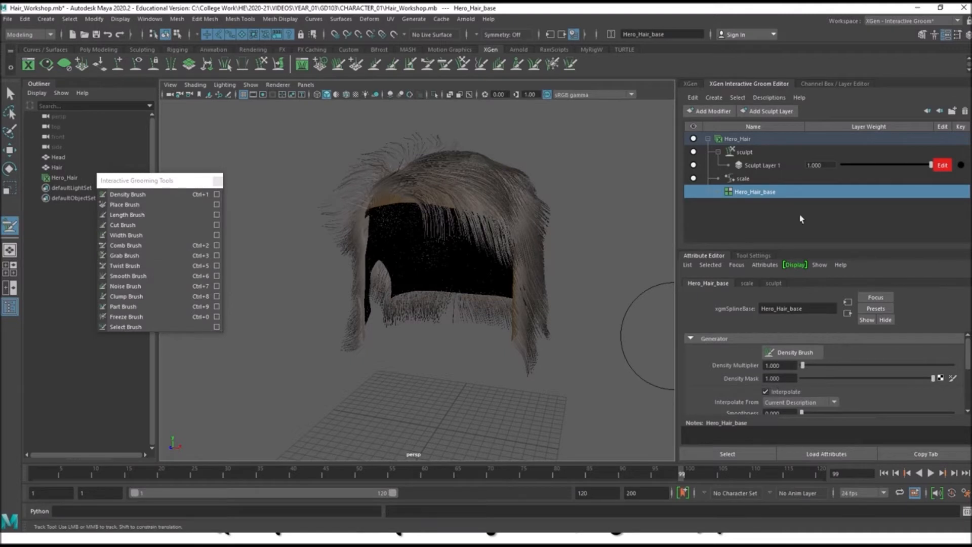
Review the Hero_Hair_base placing and CV settings and the Hero_Hair width ramp and preview settings.
scroll(904, 400, down, 5)
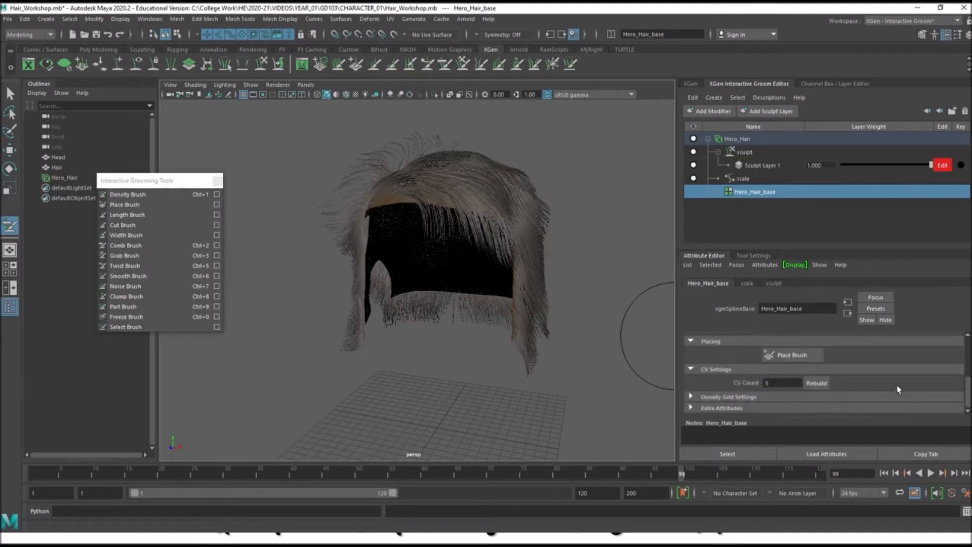
click(737, 139)
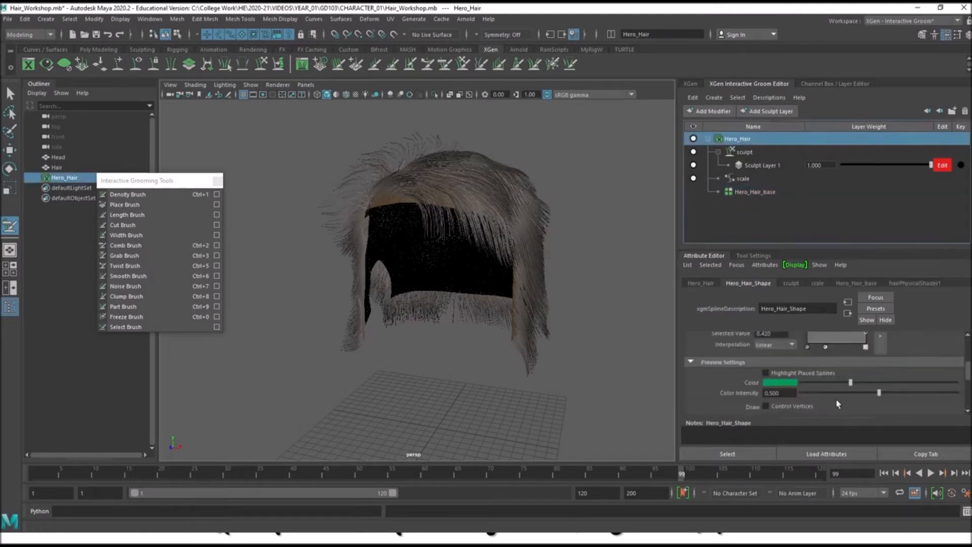
scroll(854, 381, down, 2)
scroll(764, 381, up, 4)
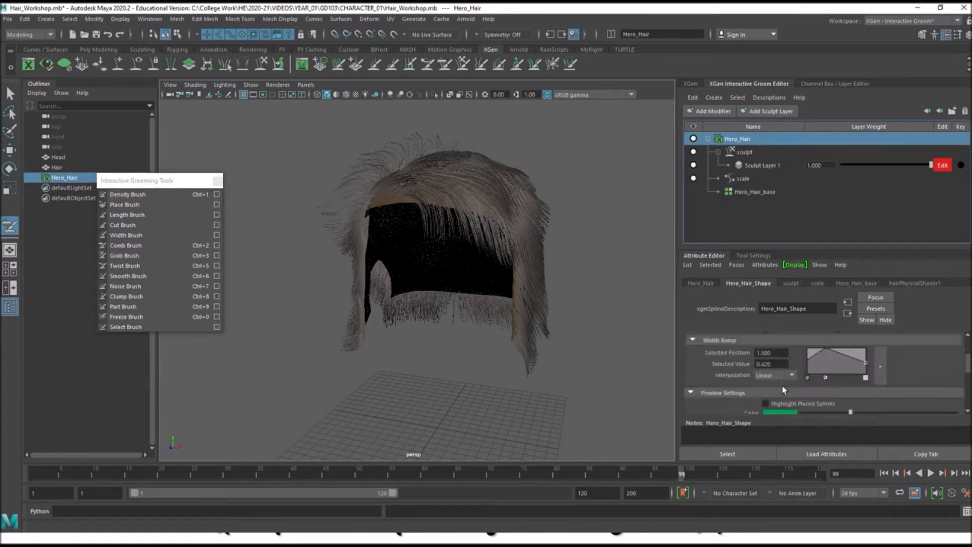
scroll(813, 390, down, 3)
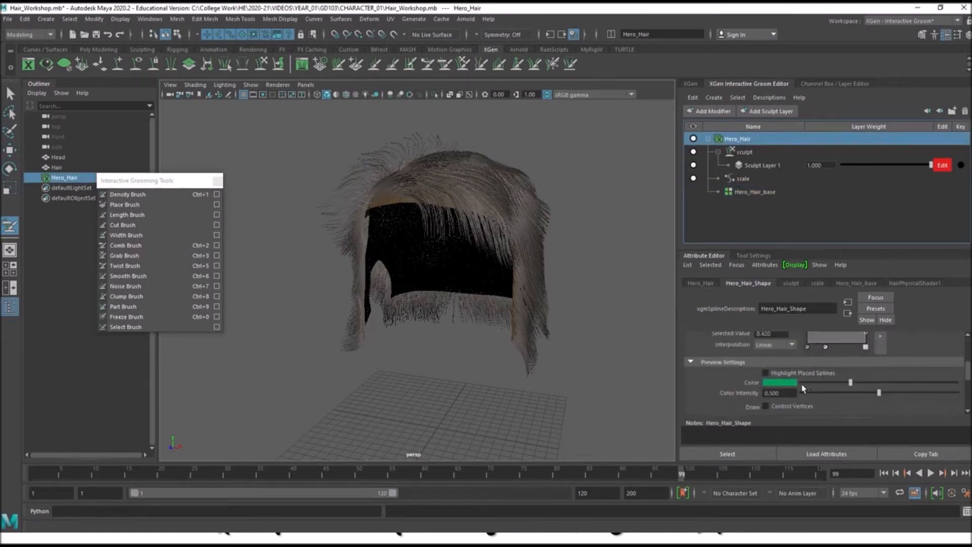
Activate the Comb Brush for Hero_Hair and frame the tangled strands around the parting.
alt+drag(394, 211, 399, 246)
alt+right_drag(399, 246, 452, 254)
alt+middle_drag(451, 254, 454, 284)
alt+drag(454, 284, 481, 245)
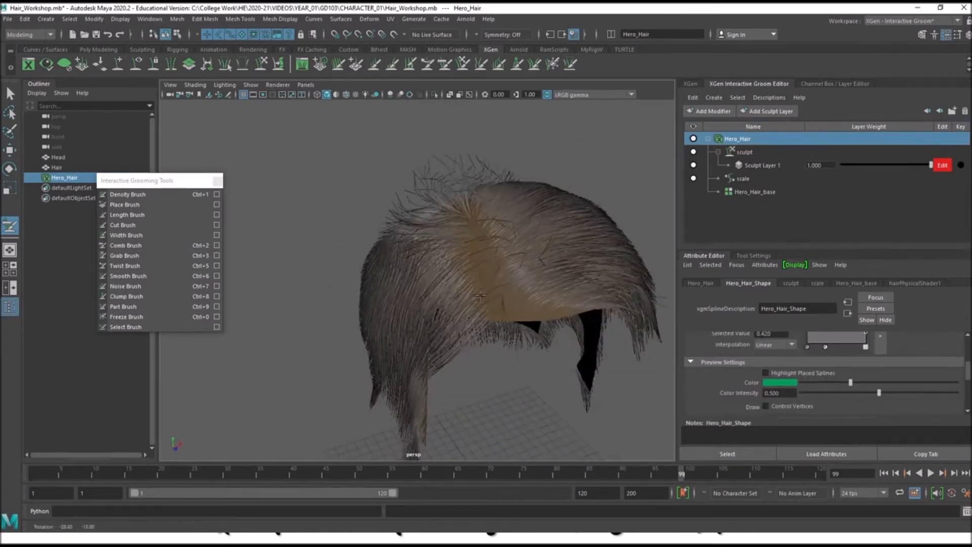
alt+right_drag(405, 294, 450, 300)
key(ctrl+2)
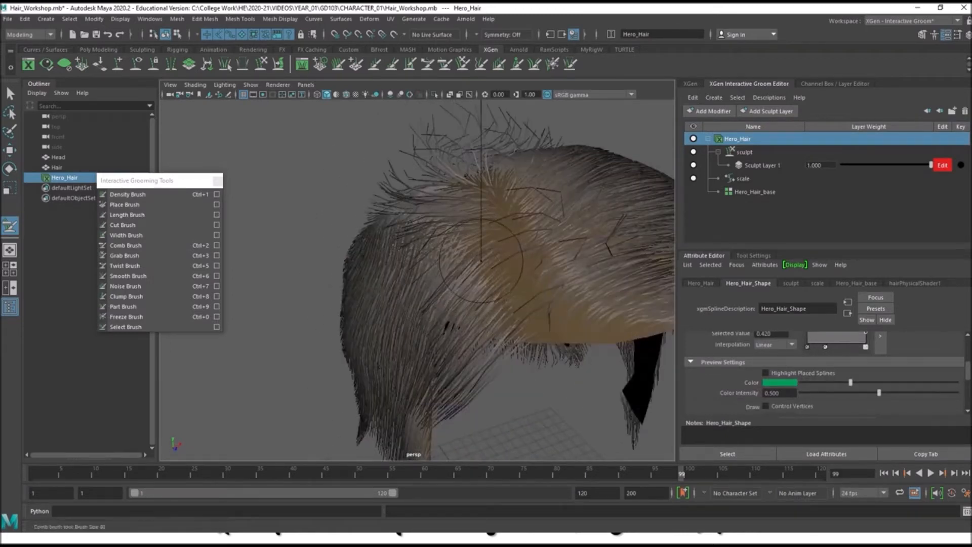
Comb the stray strands beside the parting and around the crown flatter against the head.
mouse_move(458, 268)
alt+mouse_down()
mouse_move(466, 286)
mouse_move(507, 289)
mouse_move(461, 224)
alt+mouse_up()
alt+drag(528, 252, 531, 242)
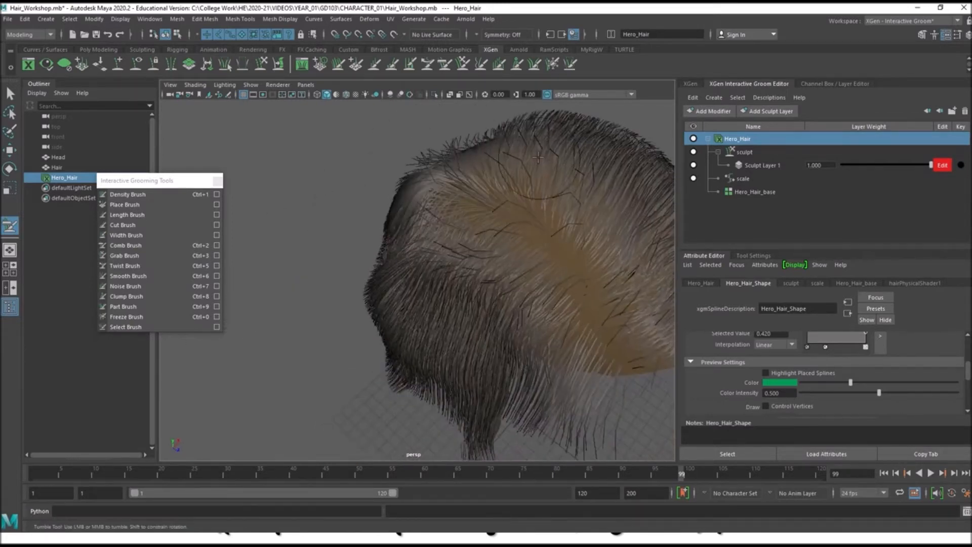
mouse_move(536, 183)
alt+mouse_down()
mouse_move(579, 237)
mouse_move(344, 203)
mouse_move(324, 329)
mouse_move(328, 395)
mouse_move(365, 284)
mouse_move(445, 303)
alt+mouse_up()
alt+middle_drag(444, 303, 440, 282)
alt+drag(440, 282, 400, 212)
mouse_move(432, 282)
alt+mouse_down()
mouse_move(449, 321)
mouse_move(321, 318)
mouse_move(423, 341)
mouse_move(390, 332)
mouse_move(419, 315)
mouse_move(541, 350)
alt+mouse_up()
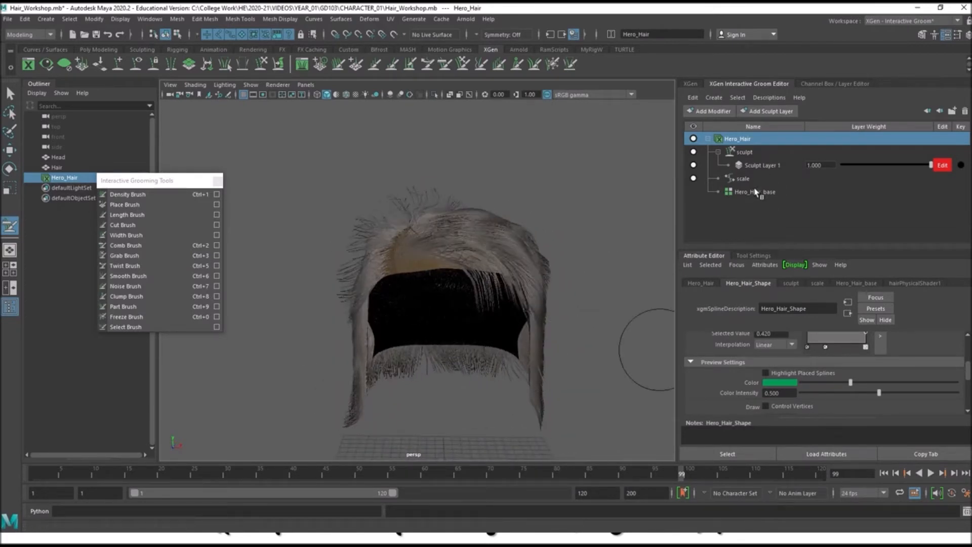
Set the Density Multiplier of Hero_Hair_base to 5.
scroll(839, 371, up, 3)
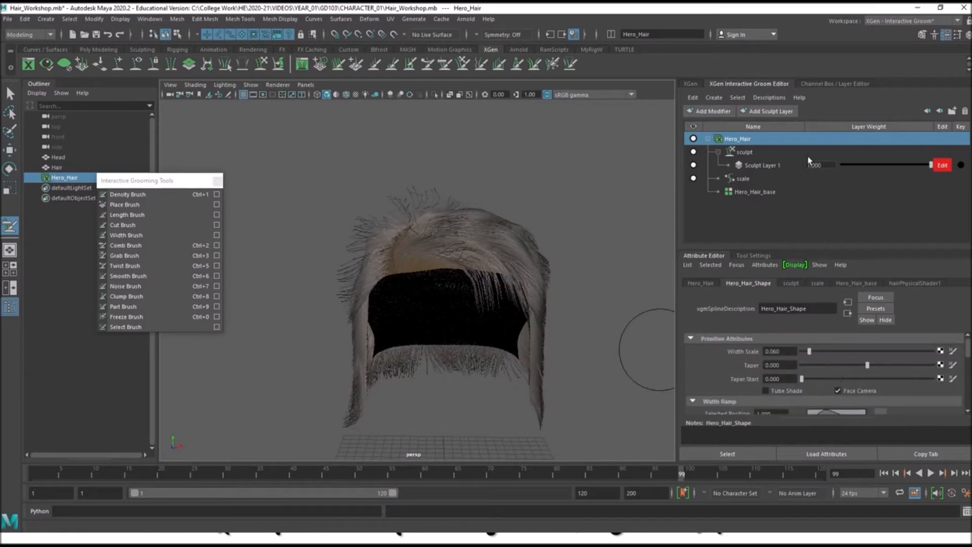
click(763, 194)
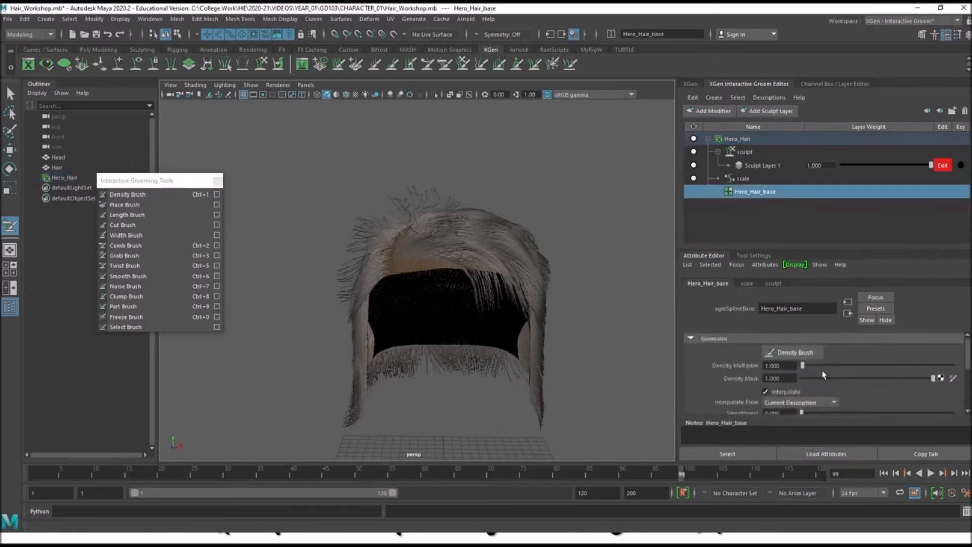
click(787, 365)
text(5)
key(Return)
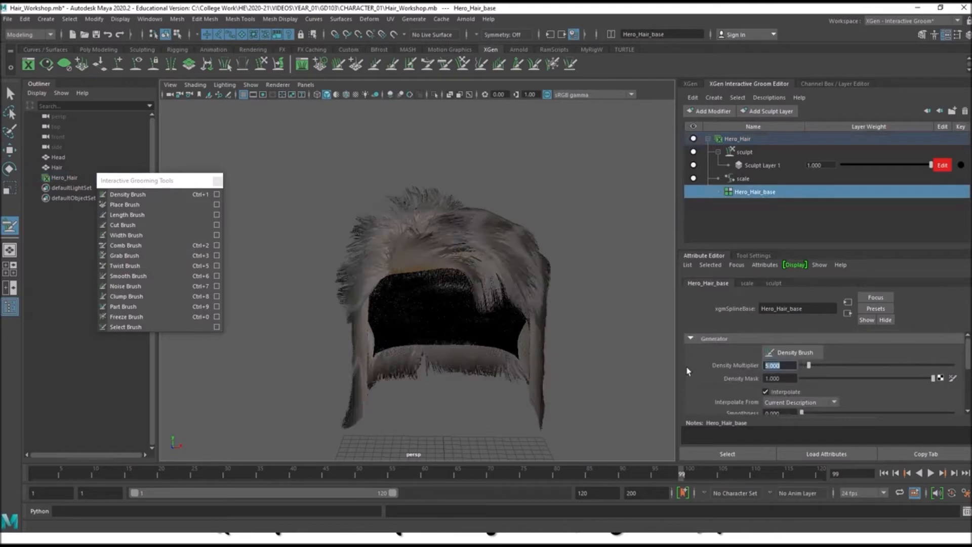
Comb the thickened hair along the parting, the crown and the side of the head to flatten the stray strands.
alt+drag(512, 256, 550, 245)
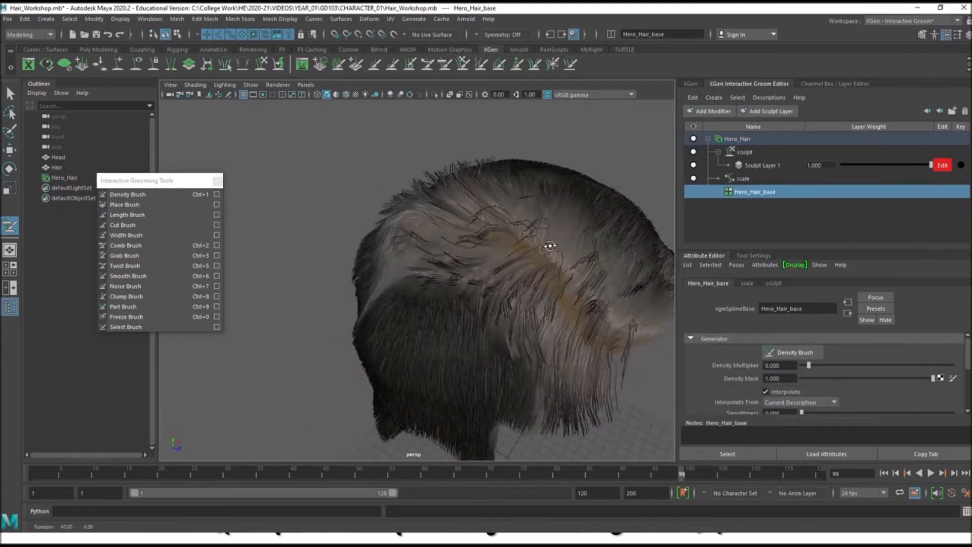
alt+middle_drag(549, 246, 501, 306)
alt+drag(501, 305, 531, 266)
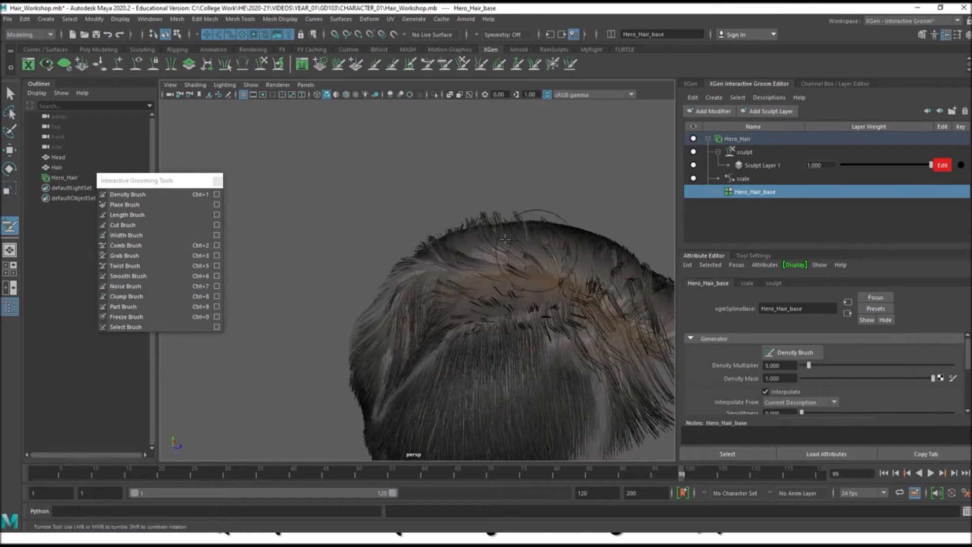
alt+drag(529, 260, 506, 253)
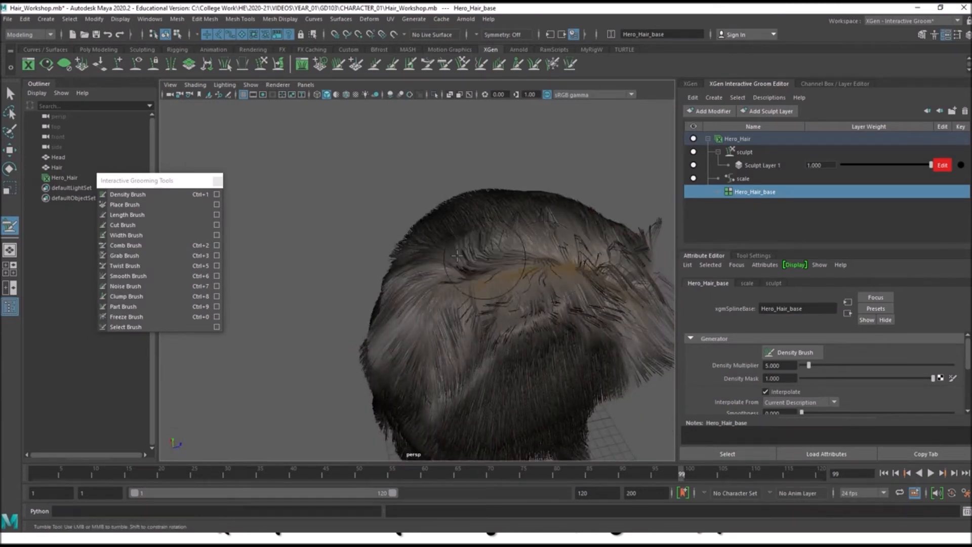
alt+middle_drag(532, 217, 473, 269)
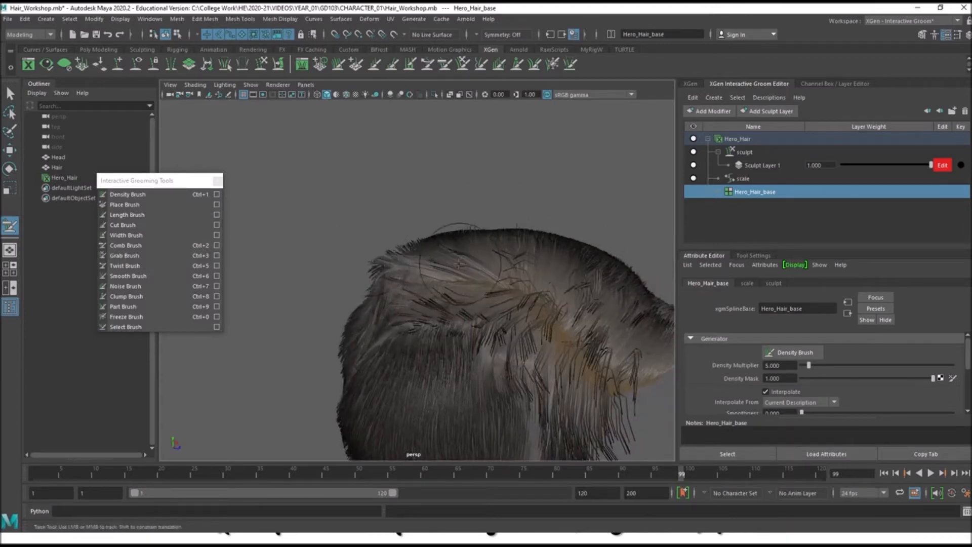
alt+drag(458, 263, 420, 233)
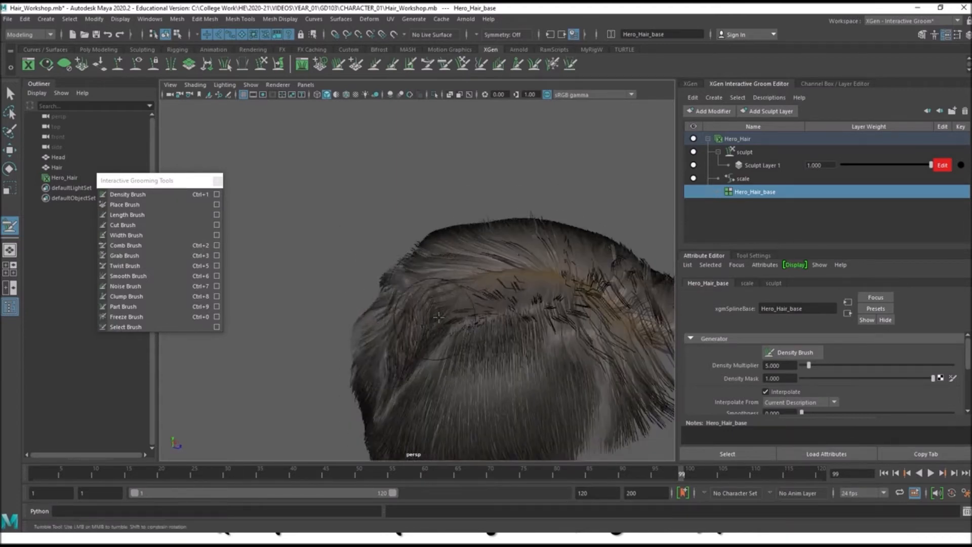
alt+drag(438, 317, 412, 354)
alt+middle_drag(412, 354, 435, 348)
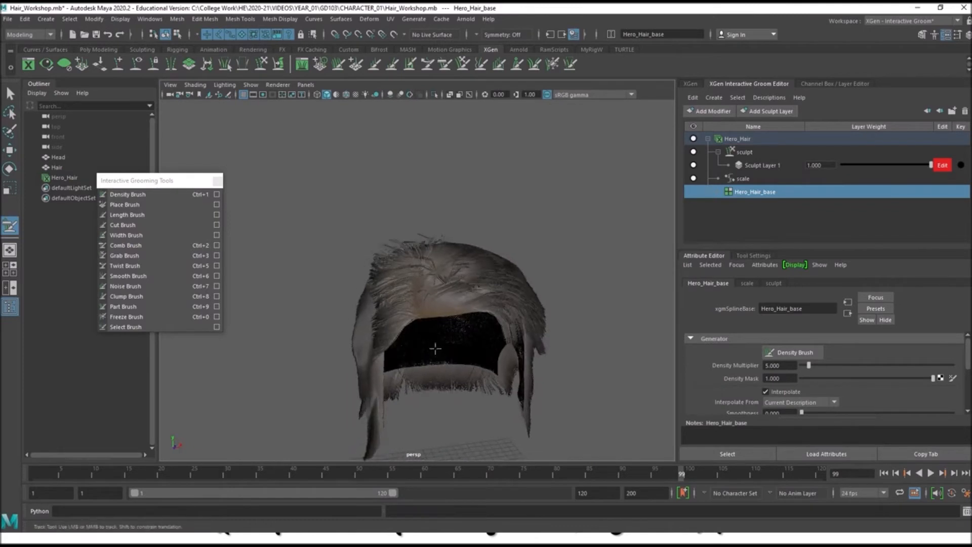
Comb the strands around the parting and crown and sweep the fringe down over the forehead.
alt+drag(442, 350, 434, 327)
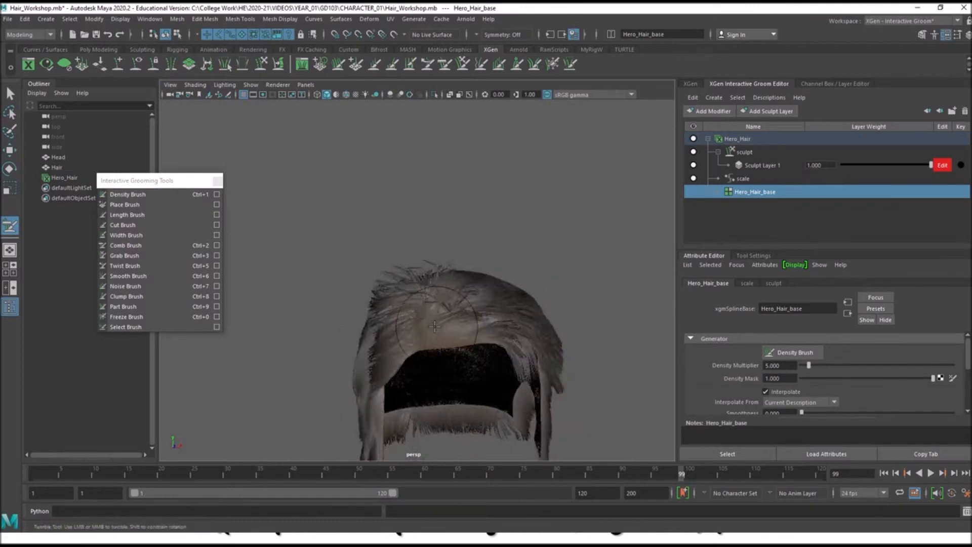
alt+right_drag(434, 326, 449, 330)
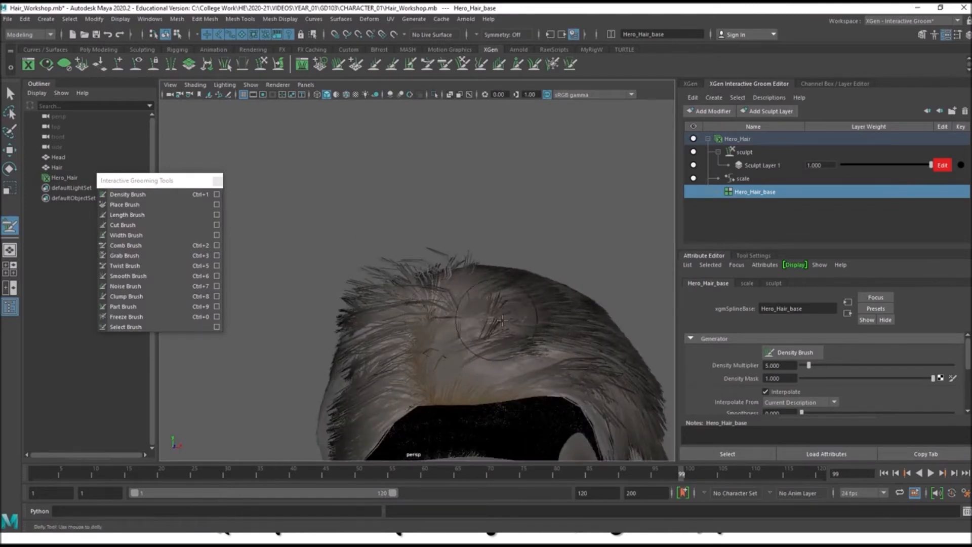
alt+right_drag(503, 310, 494, 343)
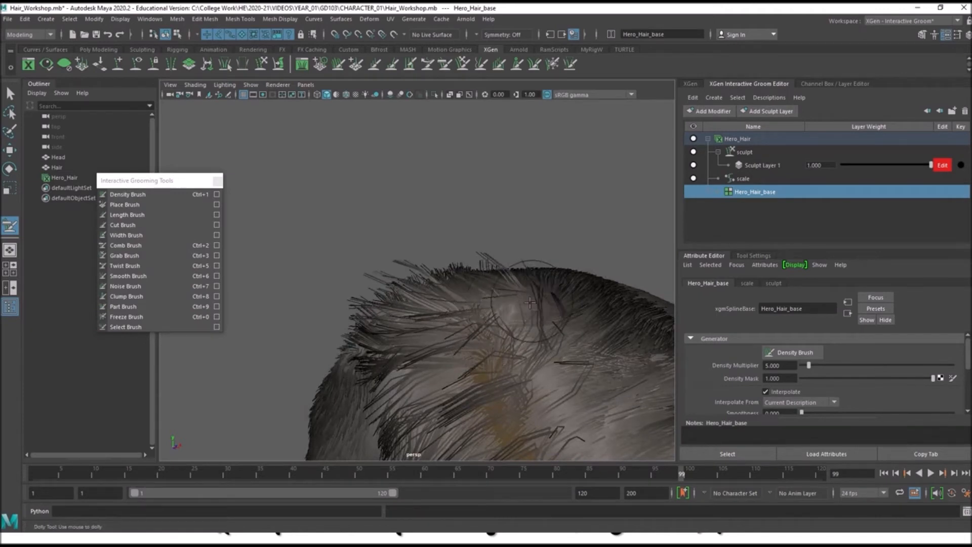
alt+right_drag(530, 302, 504, 331)
alt+drag(591, 302, 476, 316)
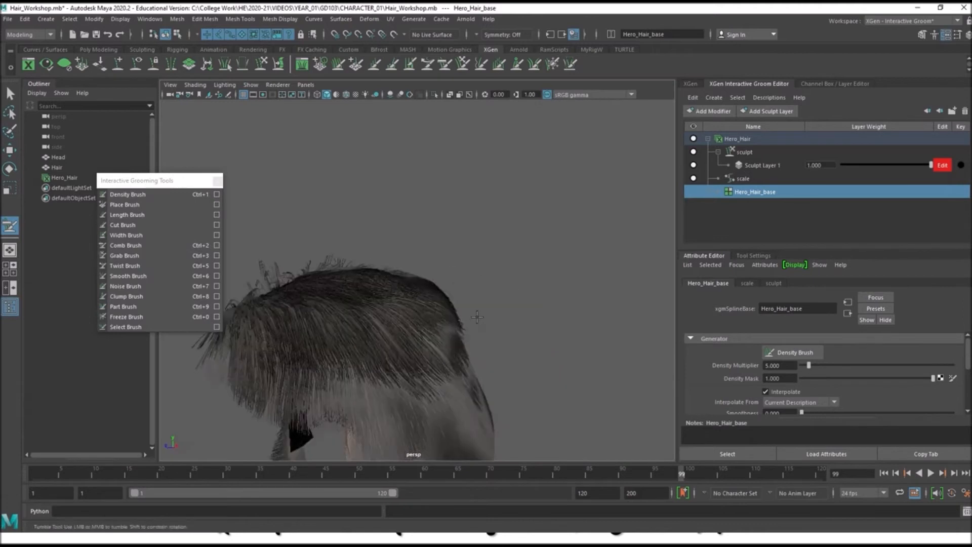
mouse_move(527, 340)
alt+mouse_down()
mouse_move(404, 326)
mouse_move(417, 296)
alt+mouse_up()
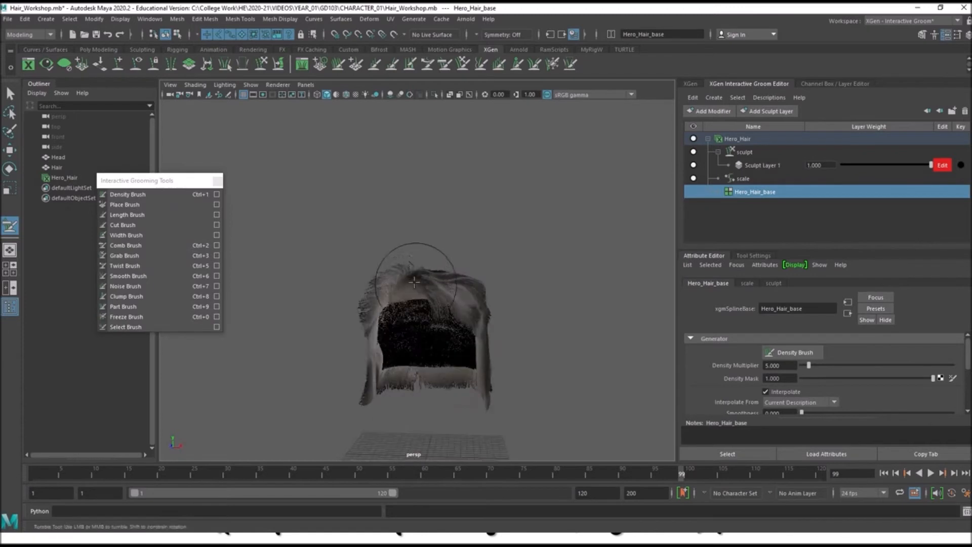
alt+right_drag(424, 286, 362, 297)
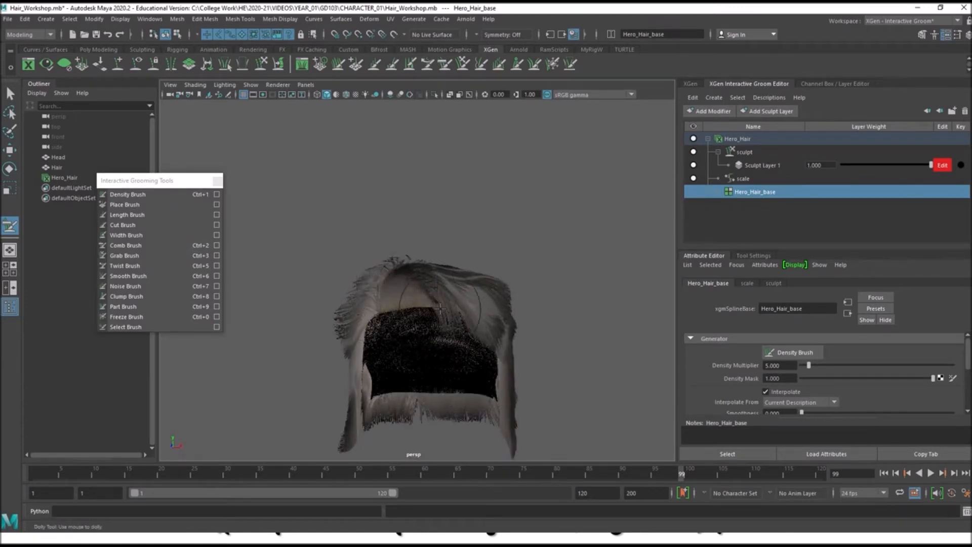
mouse_move(434, 316)
alt+mouse_down()
mouse_move(381, 321)
mouse_move(501, 263)
mouse_move(344, 248)
mouse_move(408, 244)
mouse_move(455, 269)
mouse_move(434, 303)
mouse_move(445, 316)
mouse_move(451, 226)
mouse_move(516, 262)
mouse_move(506, 260)
alt+mouse_up()
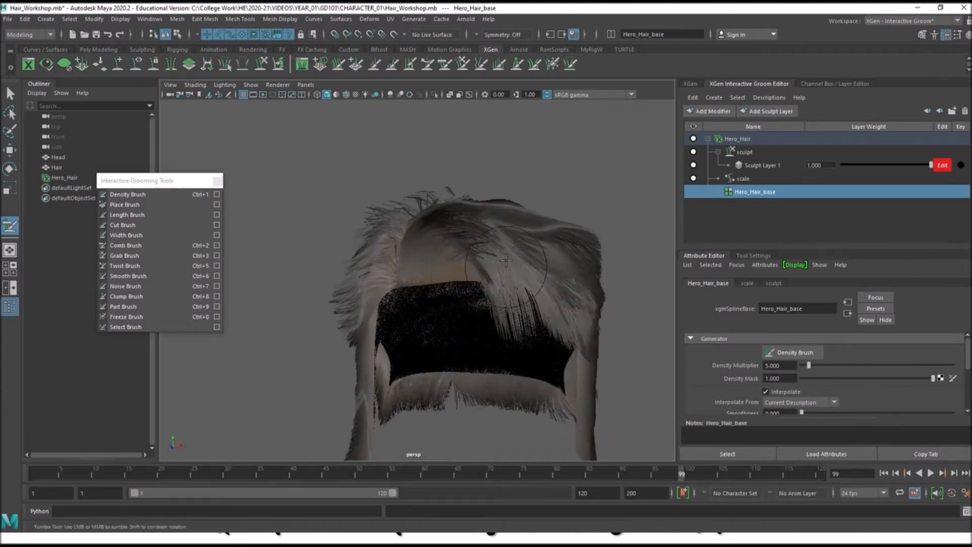
mouse_move(438, 260)
alt+mouse_down()
mouse_move(527, 261)
mouse_move(485, 246)
mouse_move(540, 336)
mouse_move(503, 342)
mouse_move(413, 324)
mouse_move(378, 340)
mouse_move(560, 325)
mouse_move(517, 326)
mouse_move(557, 334)
alt+mouse_up()
Set the Density Multiplier of Hero_Hair_base to 1.
scroll(428, 328, down, 1)
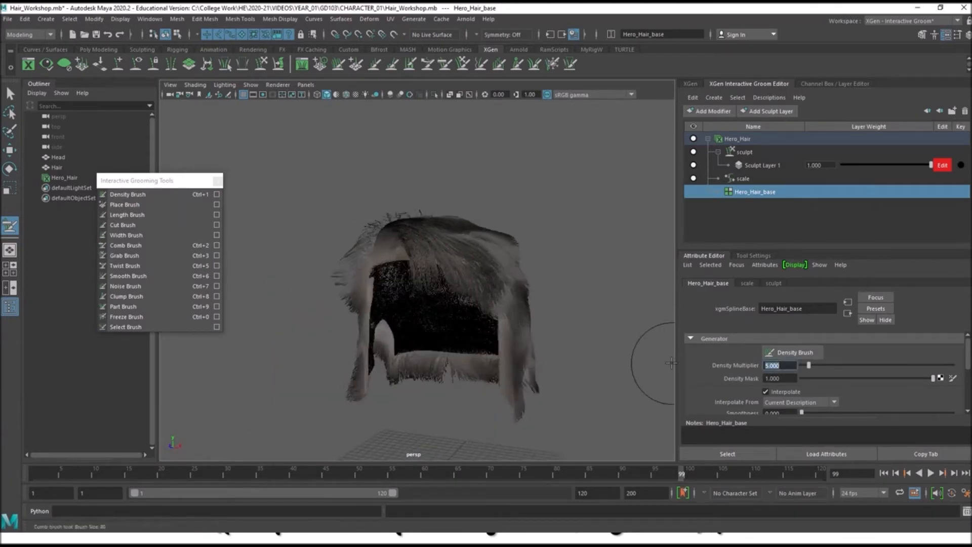
text(1)
key(Return)
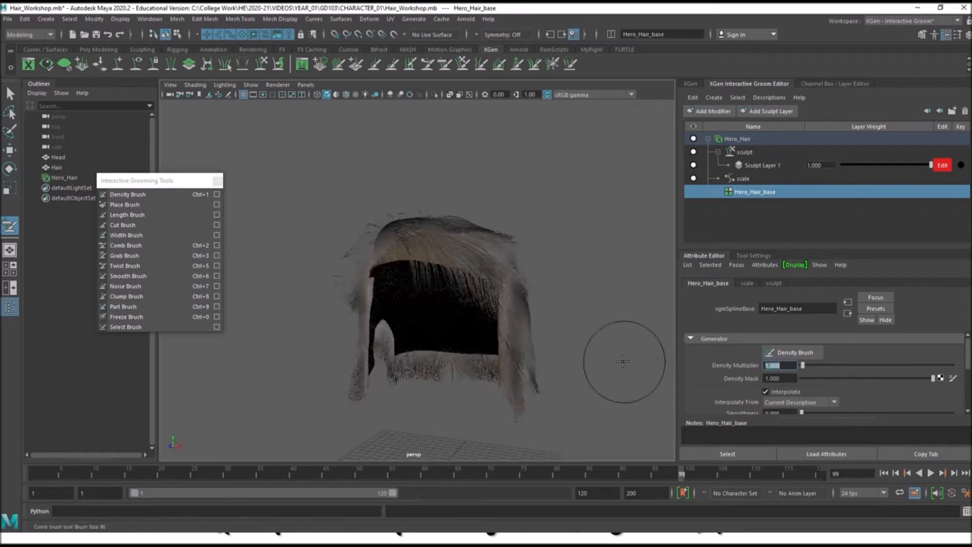
Set the Width Scale of the Hero_Hair description to 0.1.
alt+drag(456, 360, 517, 332)
scroll(486, 344, up, 2)
alt+middle_drag(476, 345, 442, 269)
alt+drag(442, 268, 505, 289)
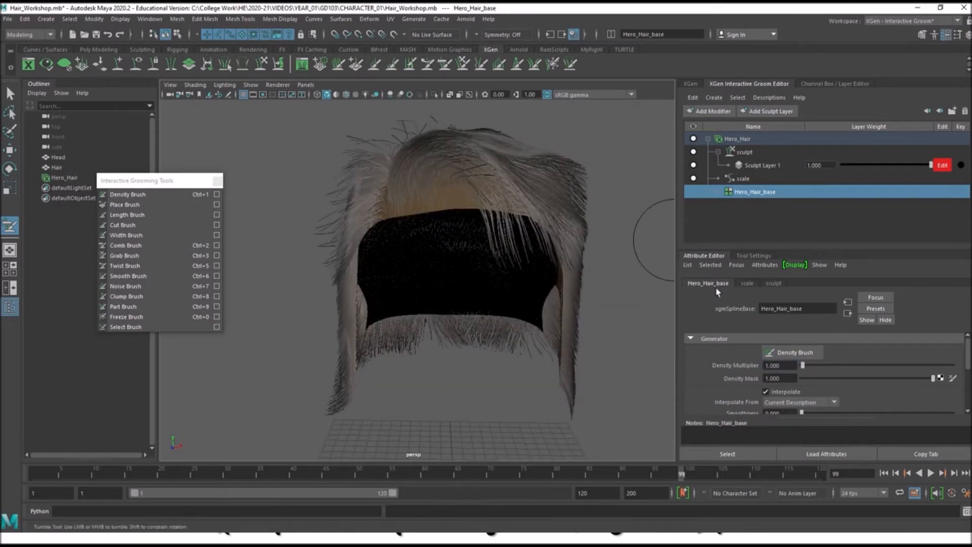
click(746, 142)
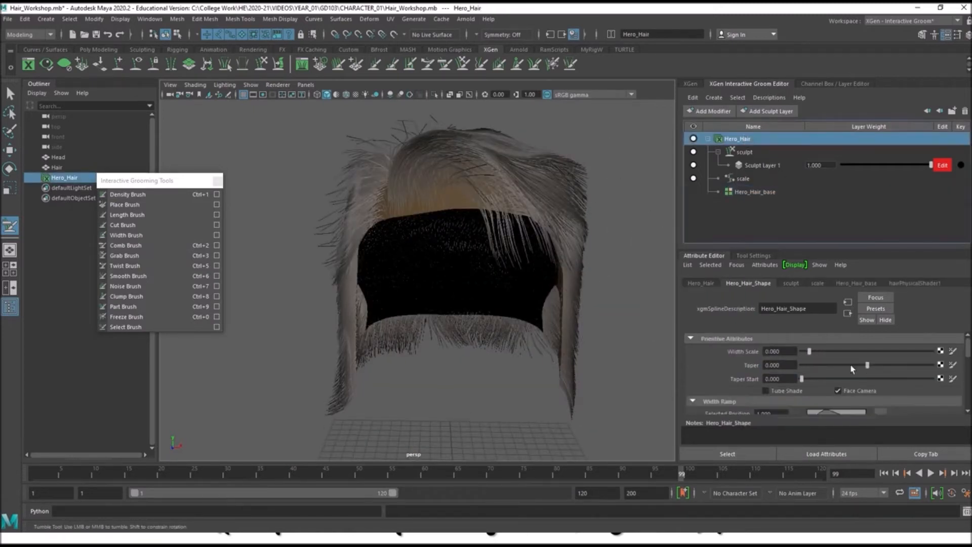
double_click(771, 351)
text(0.1)
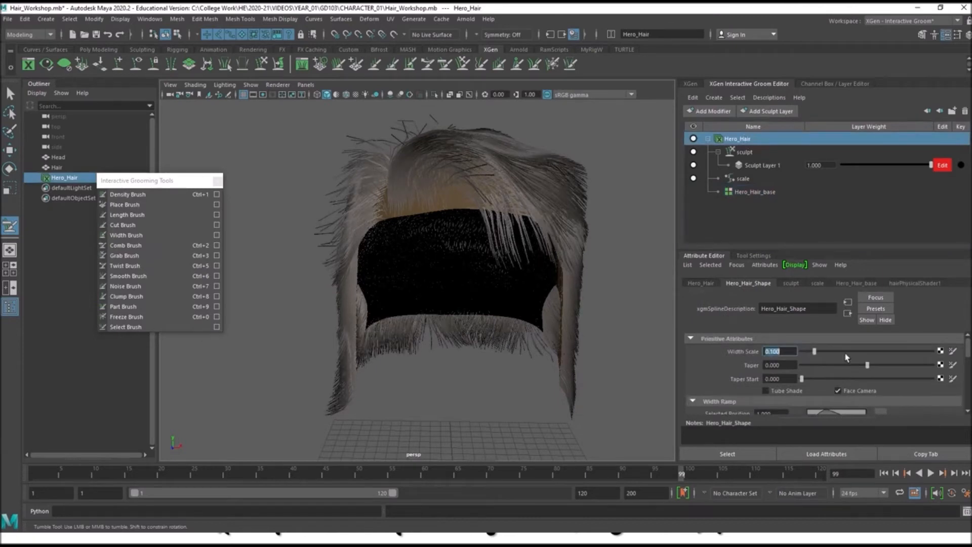
Comb the stray strands beside the parting and across the top of the head towards the fringe.
alt+right_drag(590, 226, 506, 258)
mouse_move(506, 258)
alt+mouse_down()
mouse_move(465, 251)
mouse_move(572, 258)
mouse_move(506, 243)
mouse_move(459, 196)
mouse_move(503, 186)
mouse_move(501, 197)
alt+mouse_up()
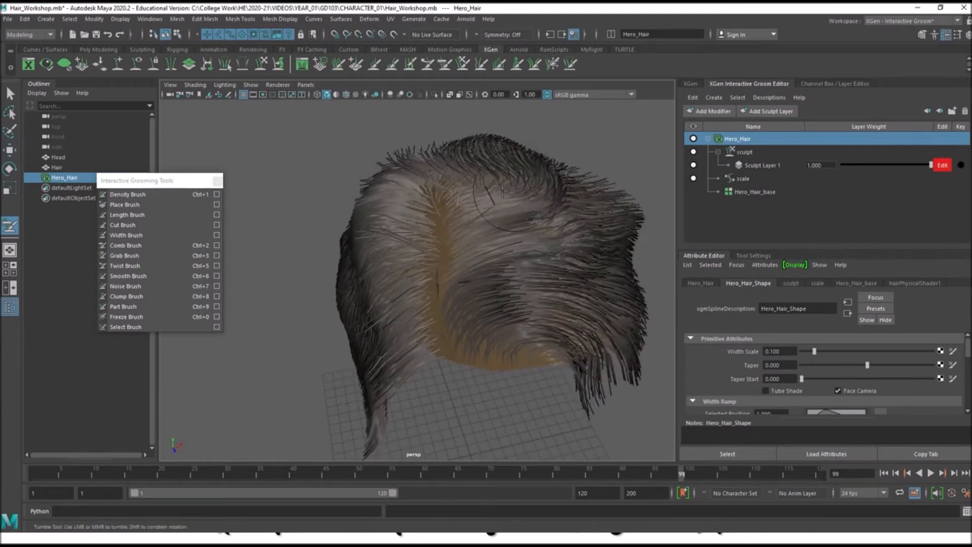
alt+drag(487, 197, 514, 216)
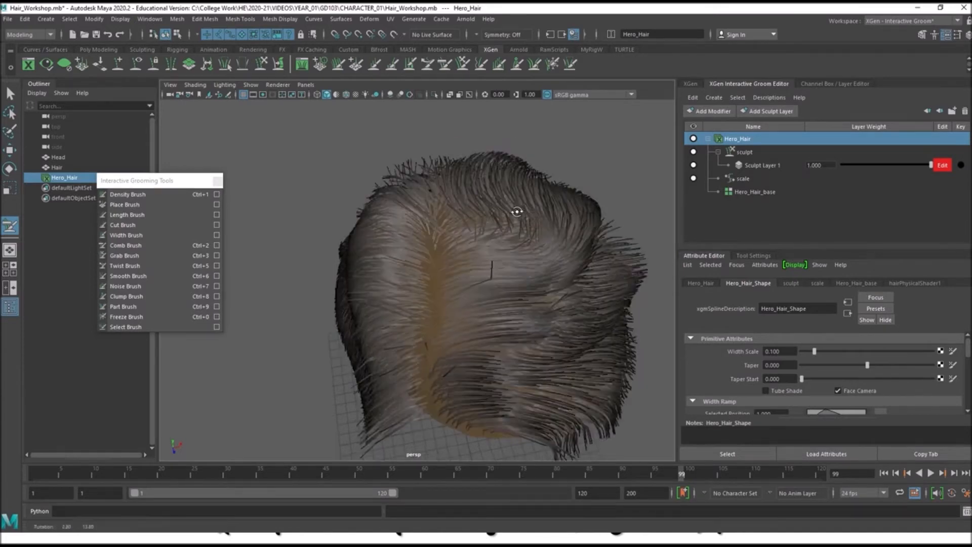
scroll(514, 216, up, 5)
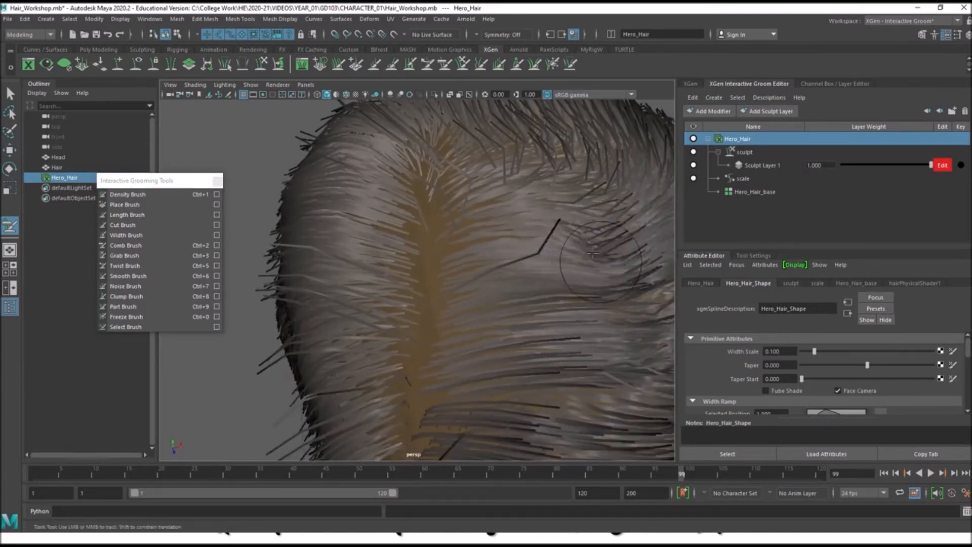
alt+drag(541, 222, 581, 238)
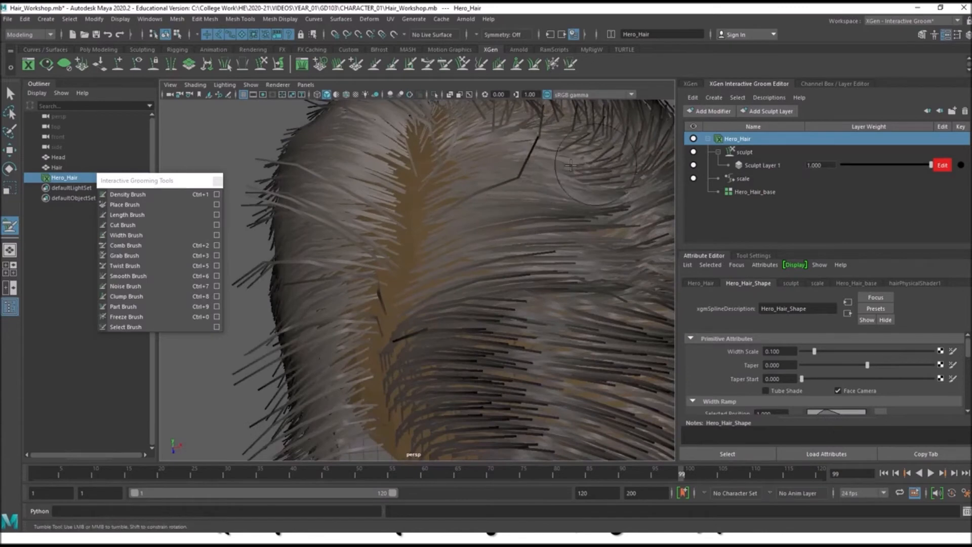
scroll(527, 173, down, 4)
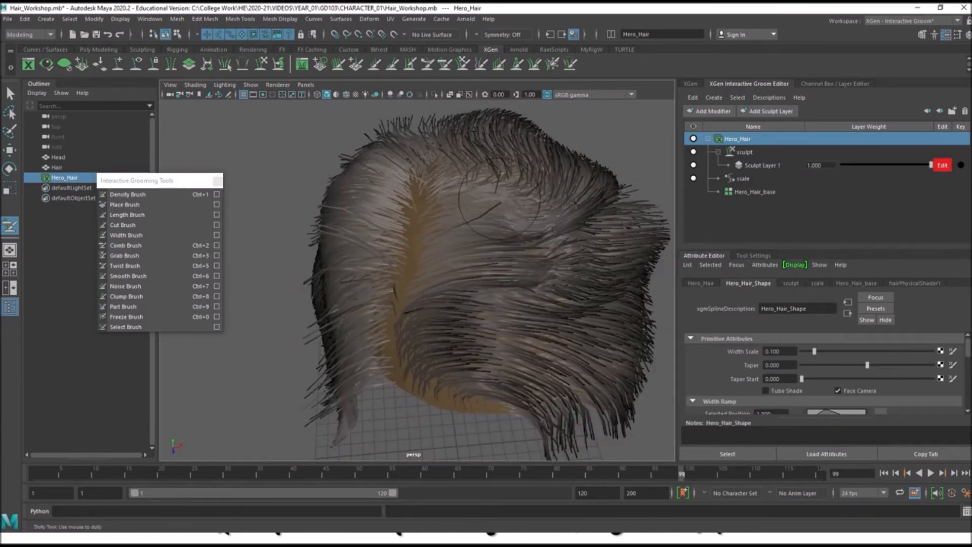
alt+drag(503, 220, 453, 175)
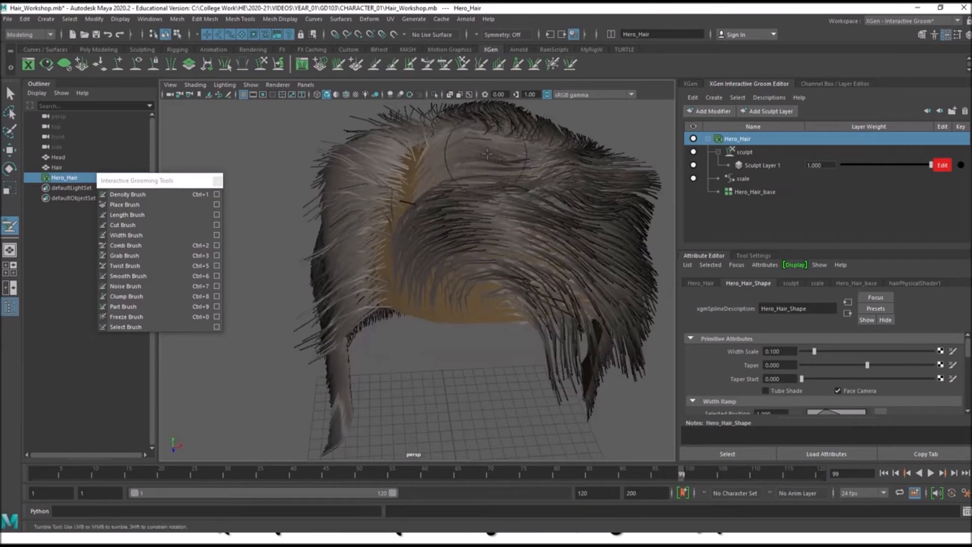
alt+drag(508, 152, 519, 165)
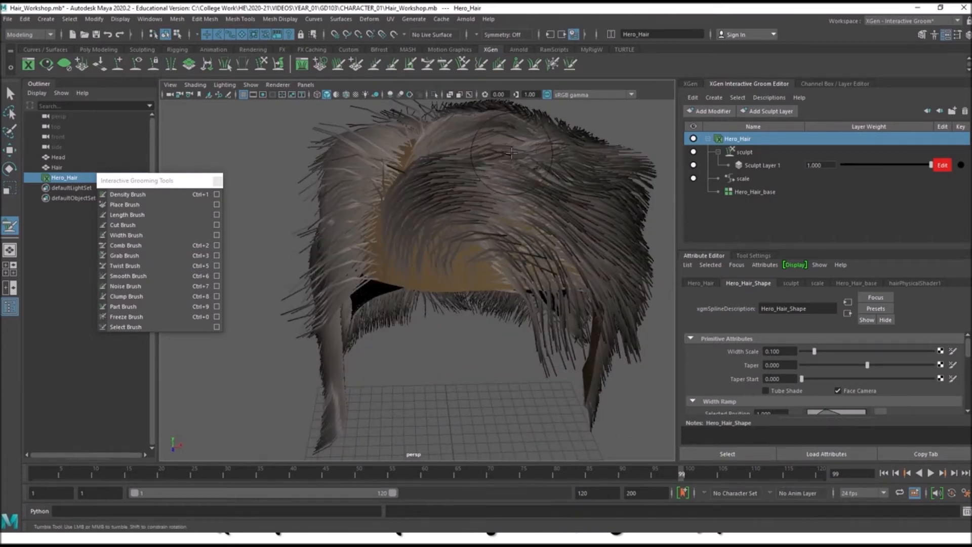
alt+drag(560, 142, 559, 184)
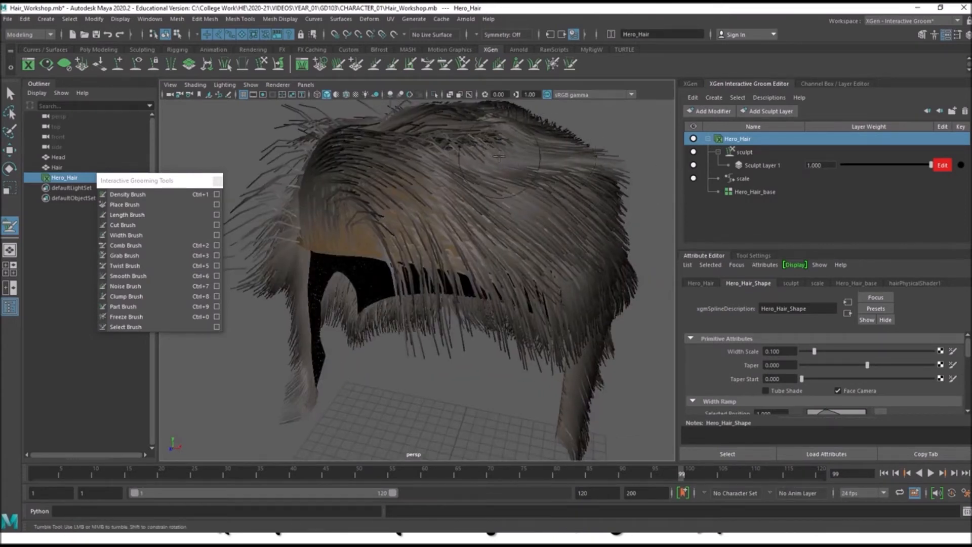
Comb the hair at the crown end of the parting and down the side, and check the overall shape.
alt+drag(500, 136, 547, 204)
alt+right_drag(526, 212, 533, 219)
alt+middle_drag(533, 219, 439, 234)
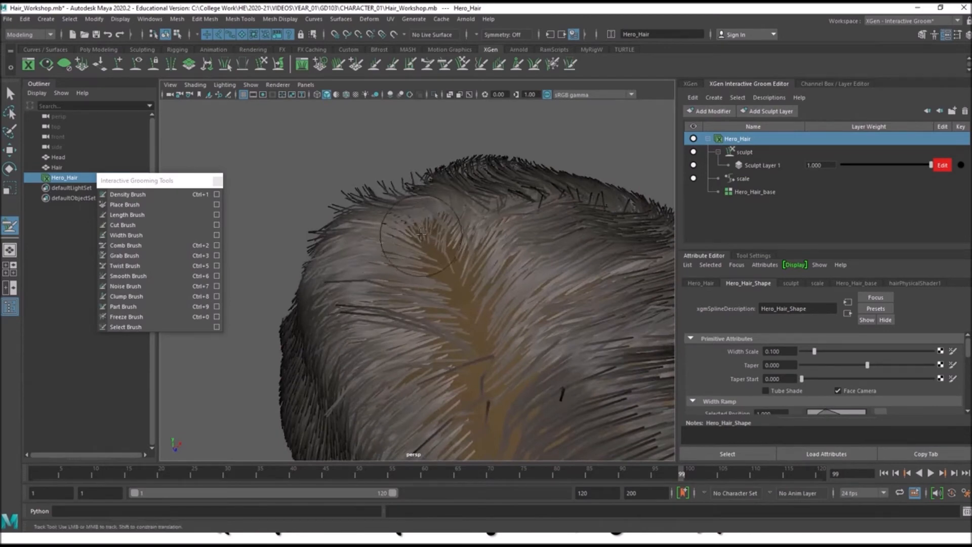
alt+drag(430, 209, 520, 276)
mouse_move(456, 264)
alt+mouse_down()
mouse_move(476, 204)
mouse_move(478, 250)
alt+mouse_up()
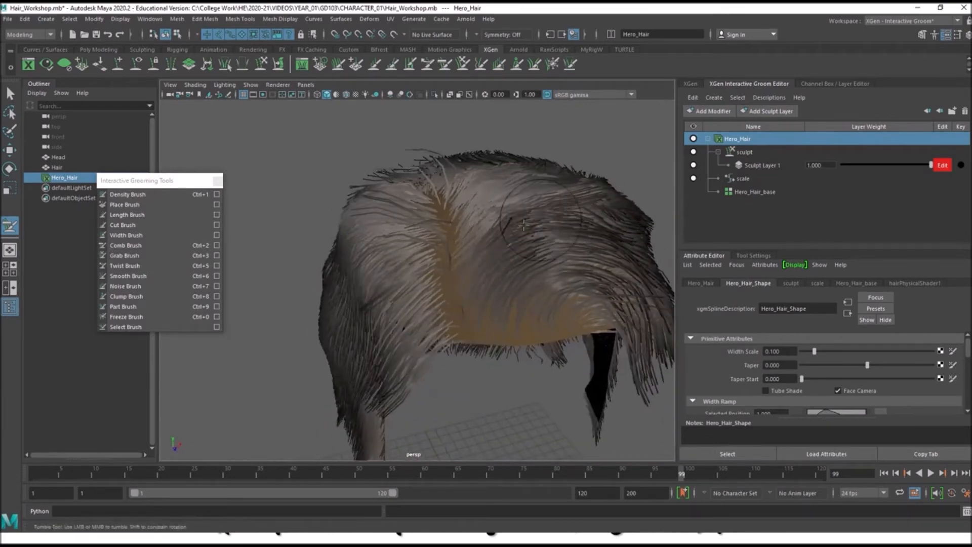
mouse_move(488, 268)
alt+mouse_down()
mouse_move(481, 228)
mouse_move(480, 263)
alt+mouse_up()
scroll(455, 187, down, 3)
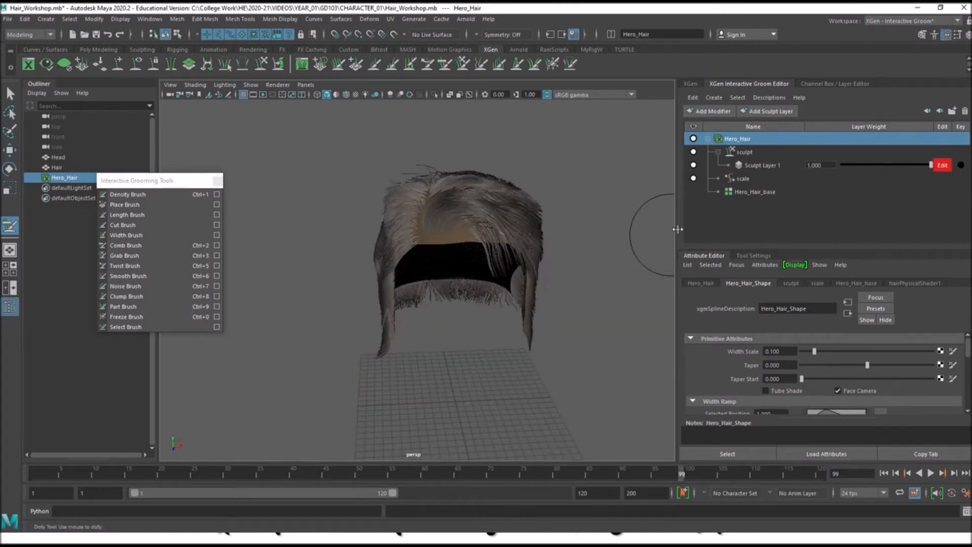
alt+drag(486, 230, 472, 224)
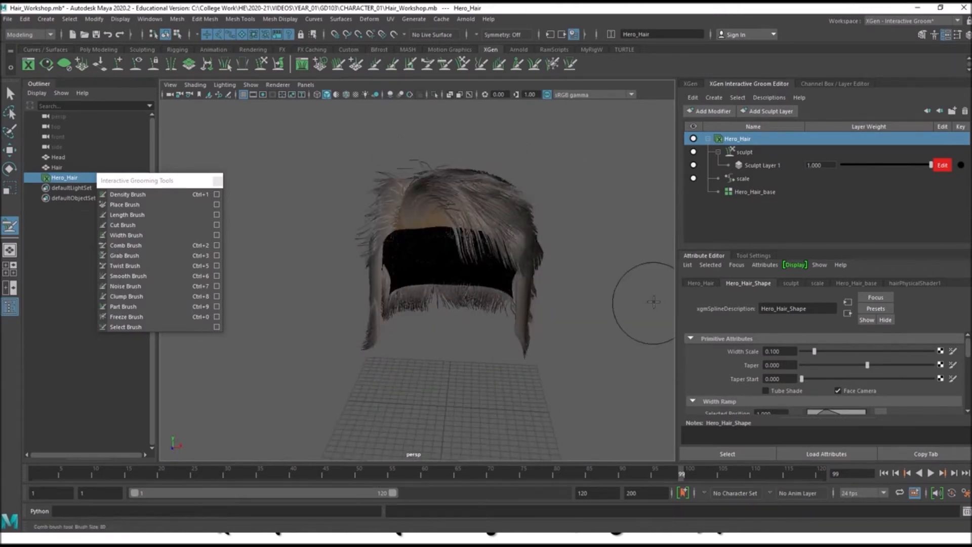
alt+drag(536, 212, 514, 217)
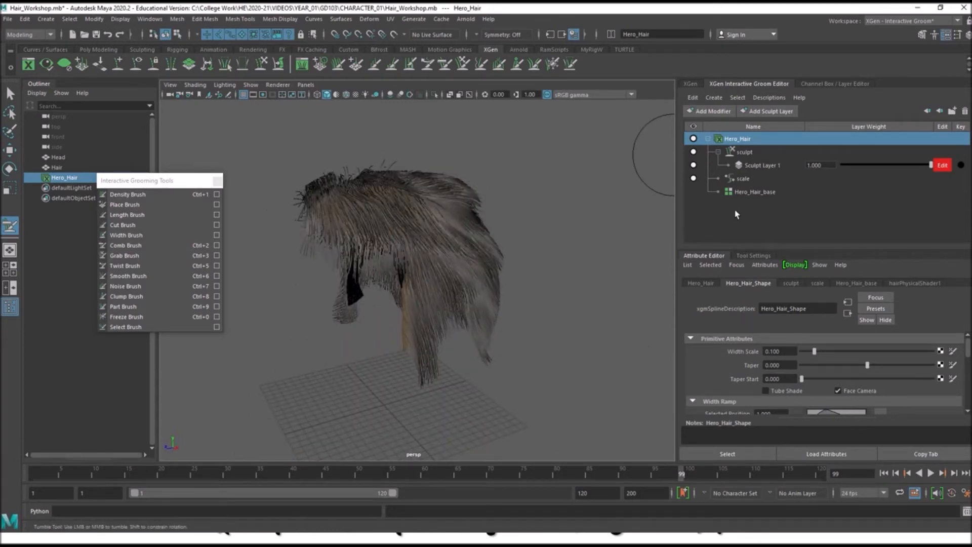
Set the Density Multiplier of Hero_Hair_base to 5 and check the thickened hair from the front.
click(754, 192)
click(779, 365)
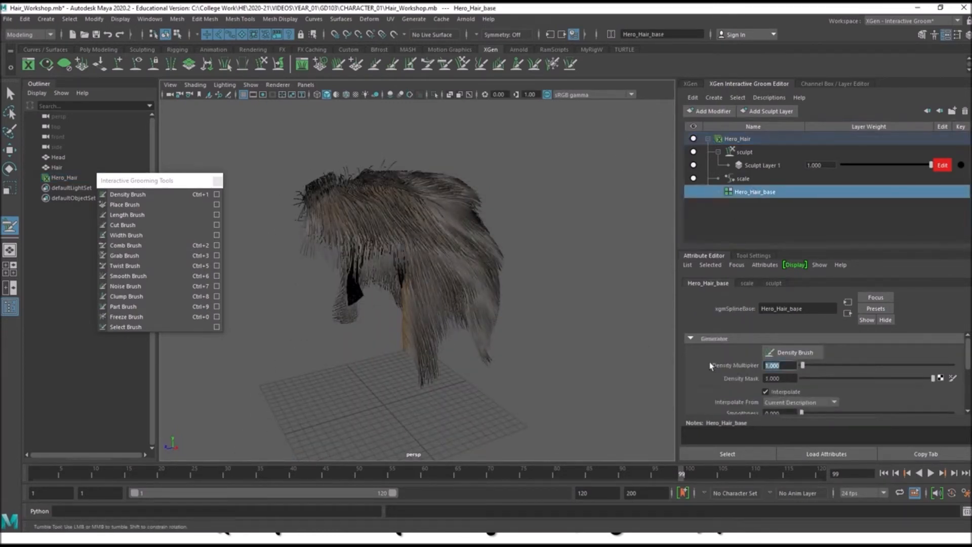
text(5)
key(Return)
mouse_move(345, 132)
alt+mouse_down()
mouse_move(472, 162)
mouse_move(445, 174)
alt+mouse_up()
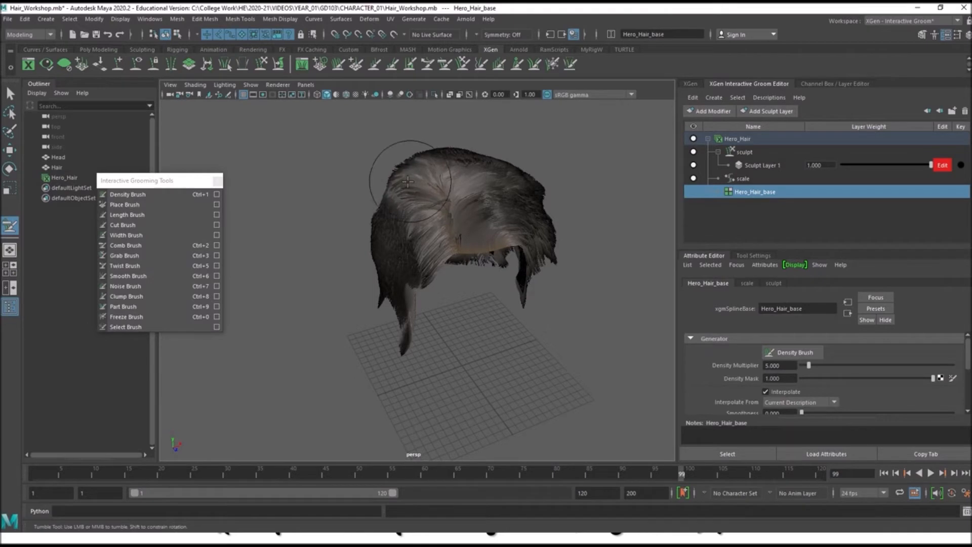
mouse_move(405, 162)
alt+mouse_down()
mouse_move(456, 201)
mouse_move(417, 180)
mouse_move(382, 222)
mouse_move(377, 192)
alt+mouse_up()
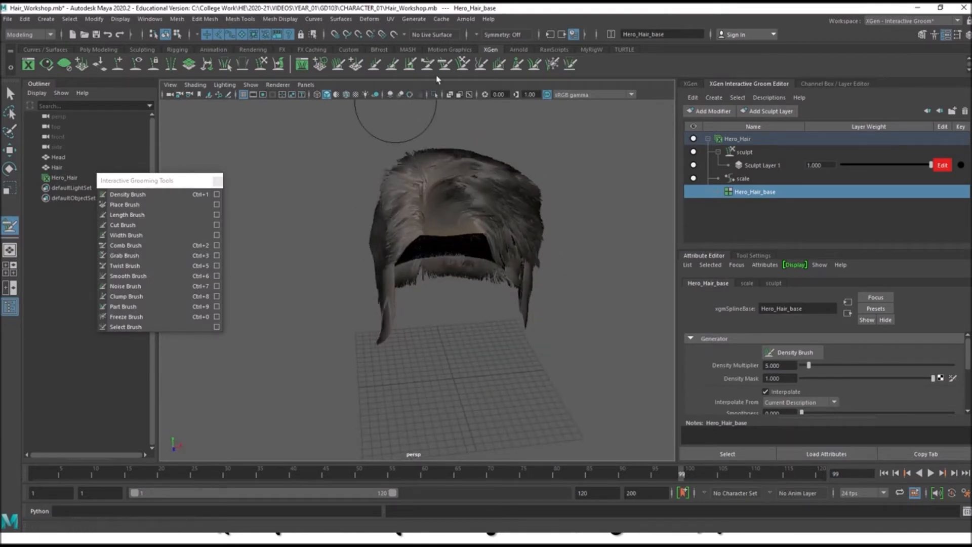
Activate the Grab Brush and pull the side hair at the temple into shape against the head.
click(126, 255)
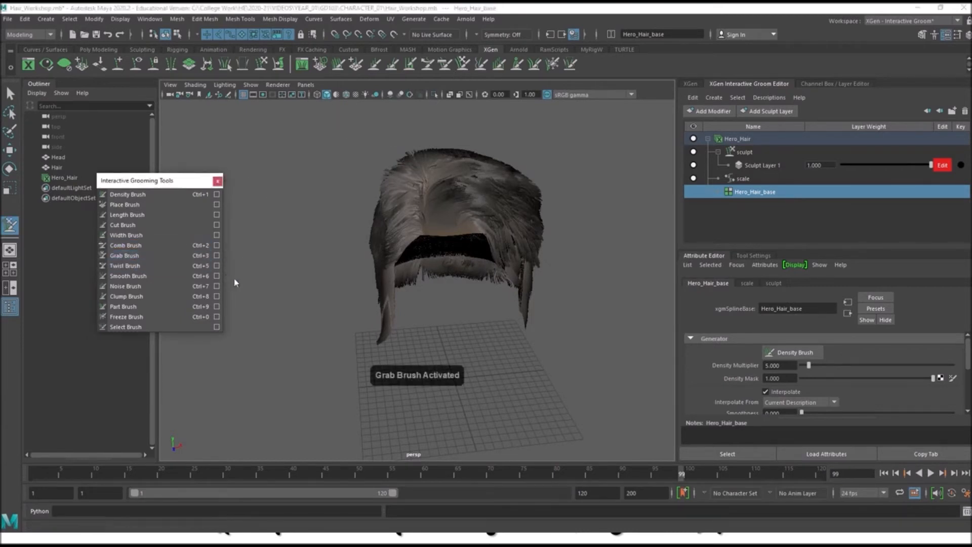
alt+middle_drag(427, 269, 434, 288)
alt+drag(434, 289, 439, 172)
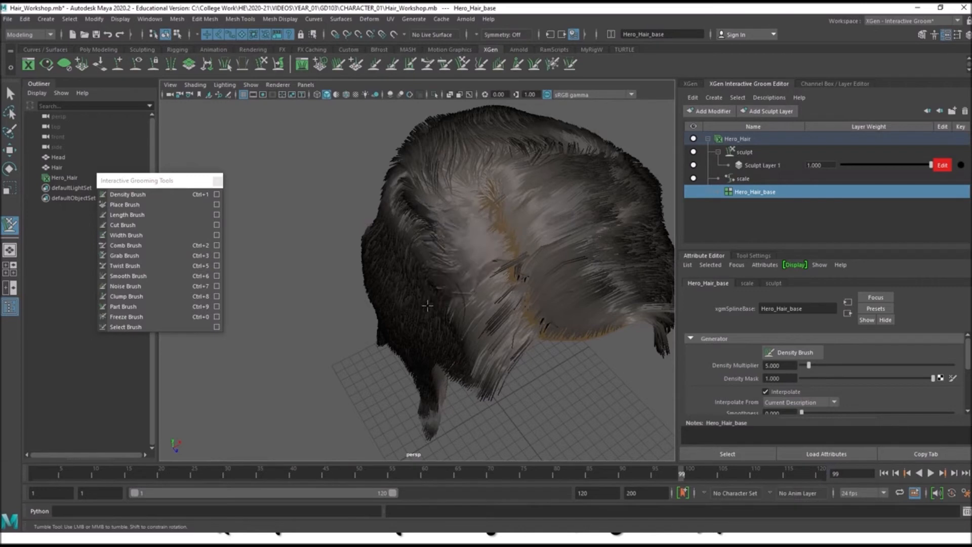
alt+drag(509, 270, 490, 241)
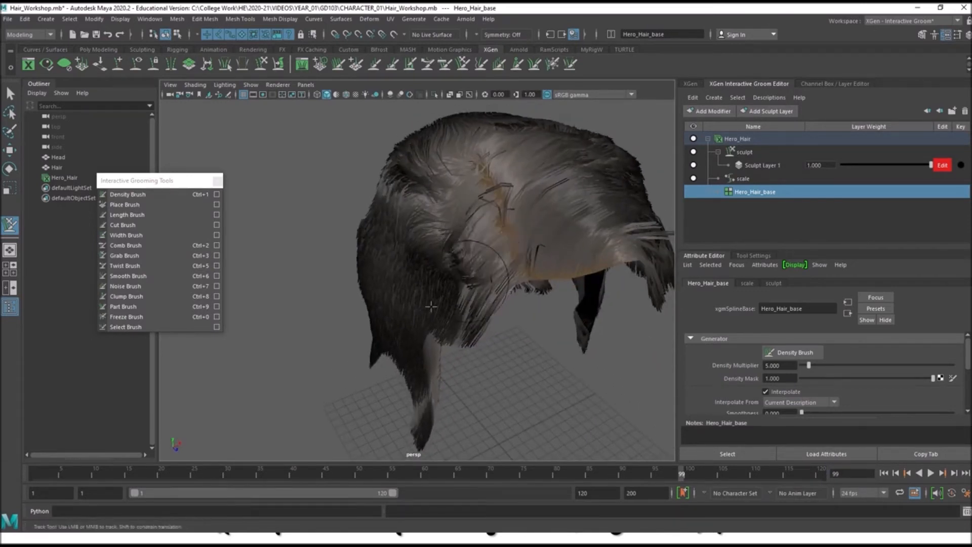
drag(435, 342, 457, 321)
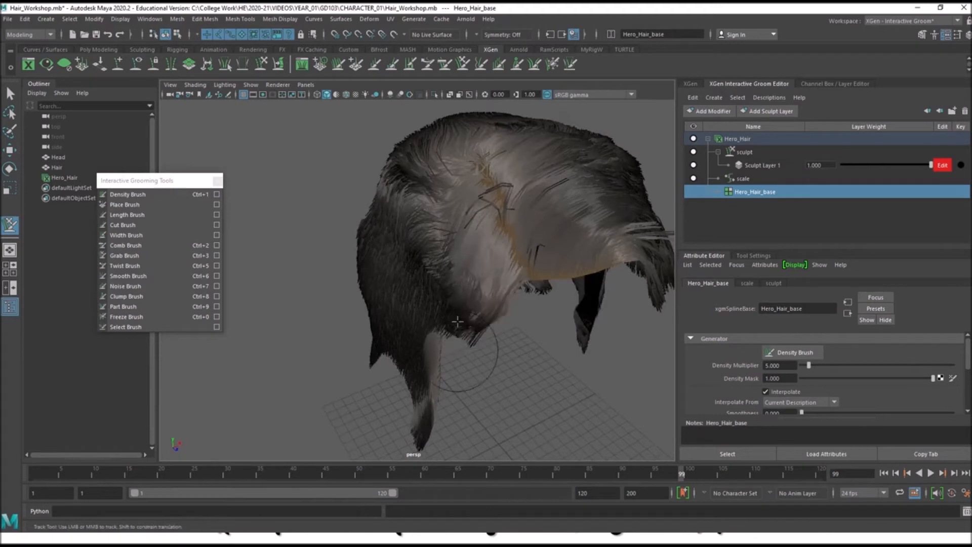
mouse_move(448, 279)
alt+mouse_down()
mouse_move(417, 277)
mouse_move(428, 268)
mouse_move(393, 350)
alt+mouse_up()
mouse_move(424, 294)
mouse_down()
mouse_move(379, 372)
mouse_move(407, 337)
mouse_up()
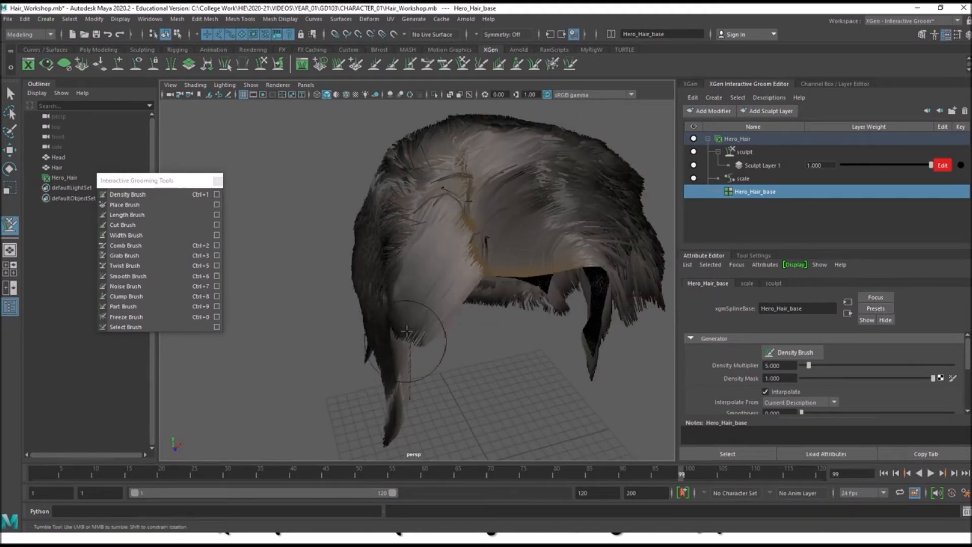
Pull the strands beside the parting and over the top of the head into shape with the Grab Brush.
alt+drag(418, 221, 452, 218)
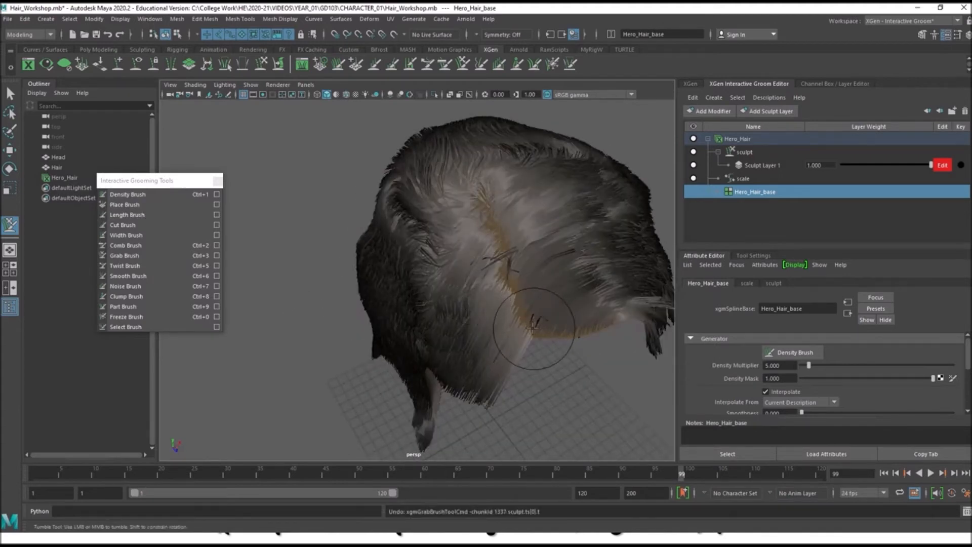
alt+drag(551, 303, 513, 316)
alt+drag(483, 277, 498, 200)
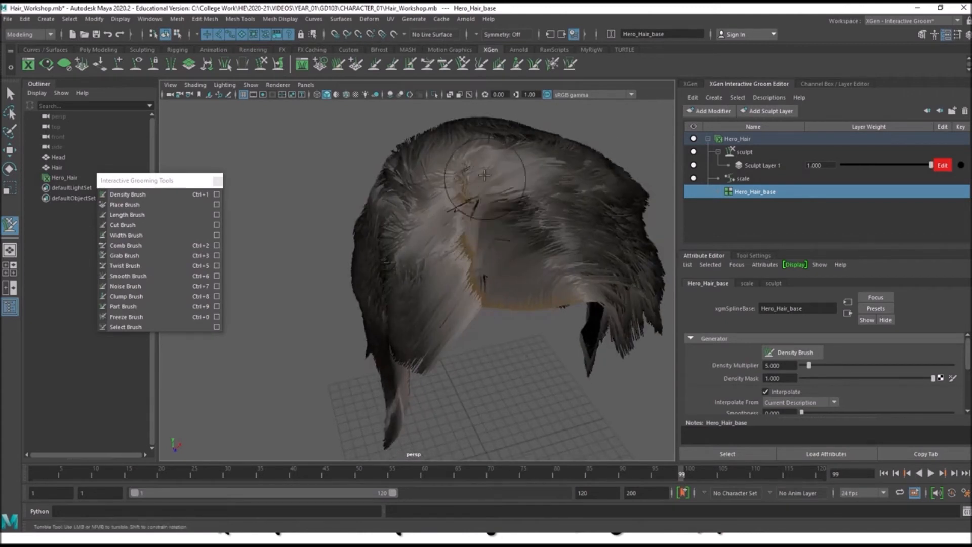
drag(474, 185, 482, 193)
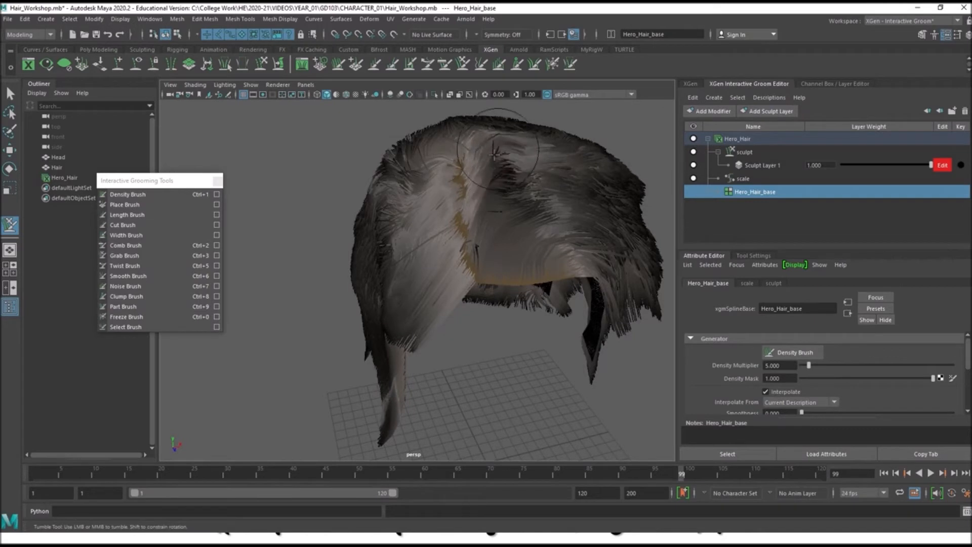
alt+drag(521, 145, 501, 152)
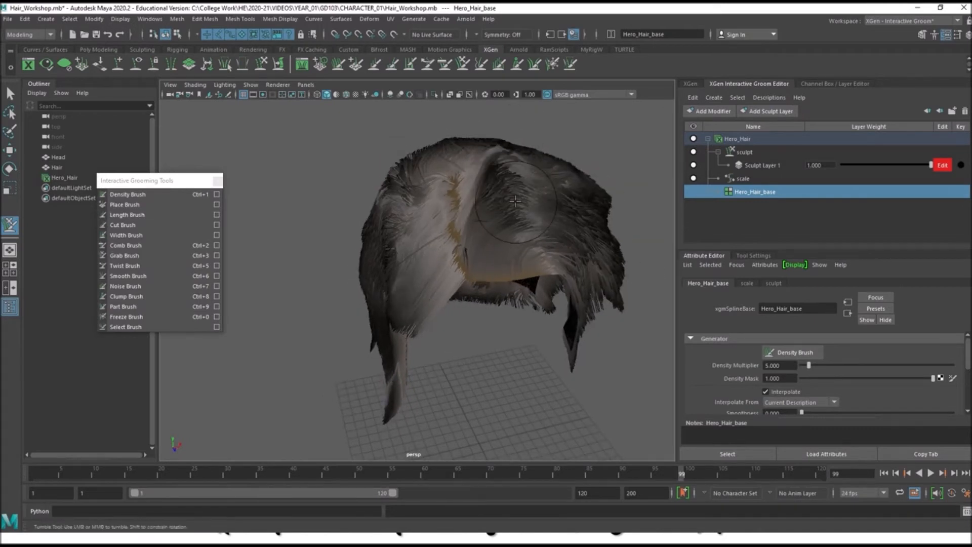
alt+drag(515, 201, 521, 204)
Grab the hair at the crown end of the parting and shape it down the side towards the temple.
mouse_move(452, 213)
alt+mouse_down()
mouse_move(456, 245)
mouse_move(435, 162)
alt+mouse_up()
alt+middle_drag(435, 162, 457, 133)
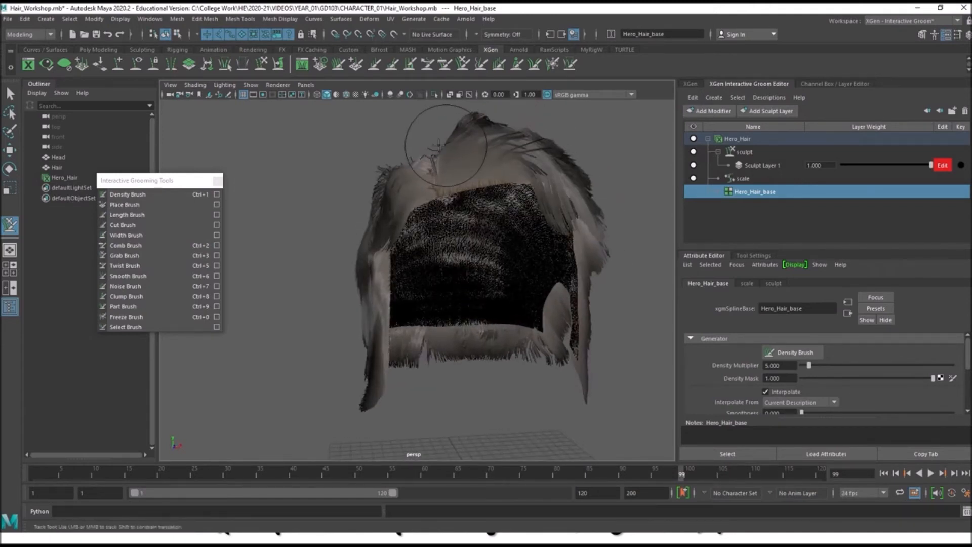
mouse_move(474, 190)
alt+mouse_down()
mouse_move(460, 209)
mouse_move(432, 188)
mouse_move(436, 265)
mouse_move(464, 221)
alt+mouse_up()
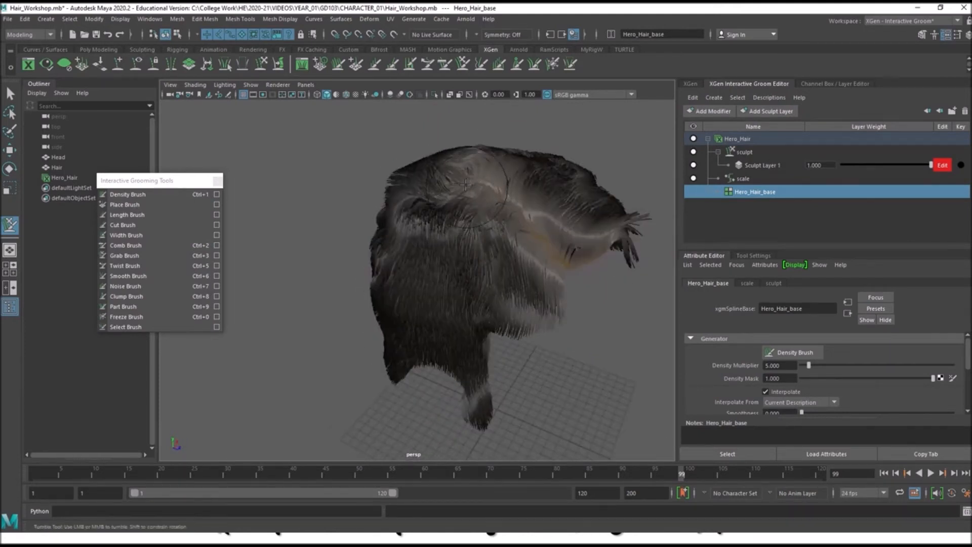
mouse_move(486, 223)
alt+mouse_down()
mouse_move(434, 183)
mouse_move(431, 212)
mouse_move(445, 219)
mouse_move(410, 196)
alt+mouse_up()
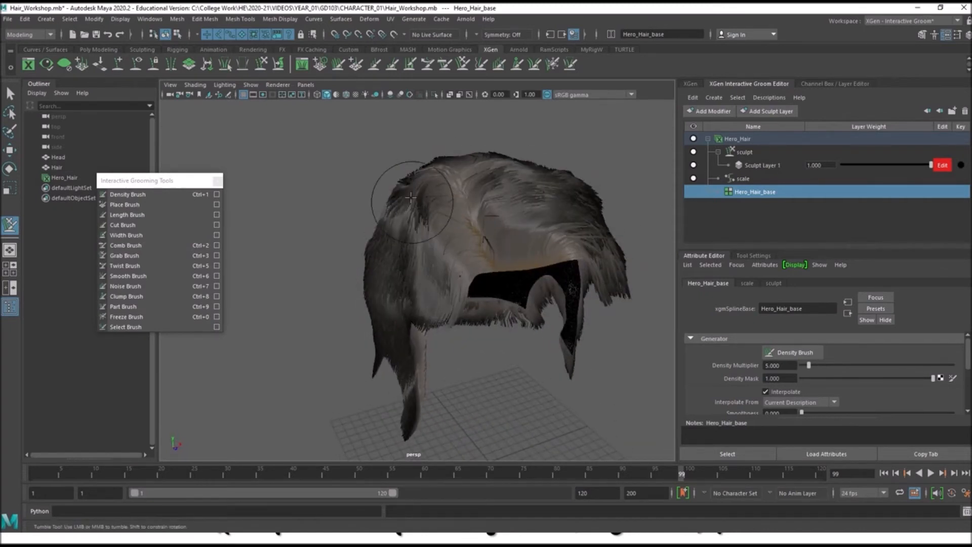
alt+drag(420, 260, 414, 207)
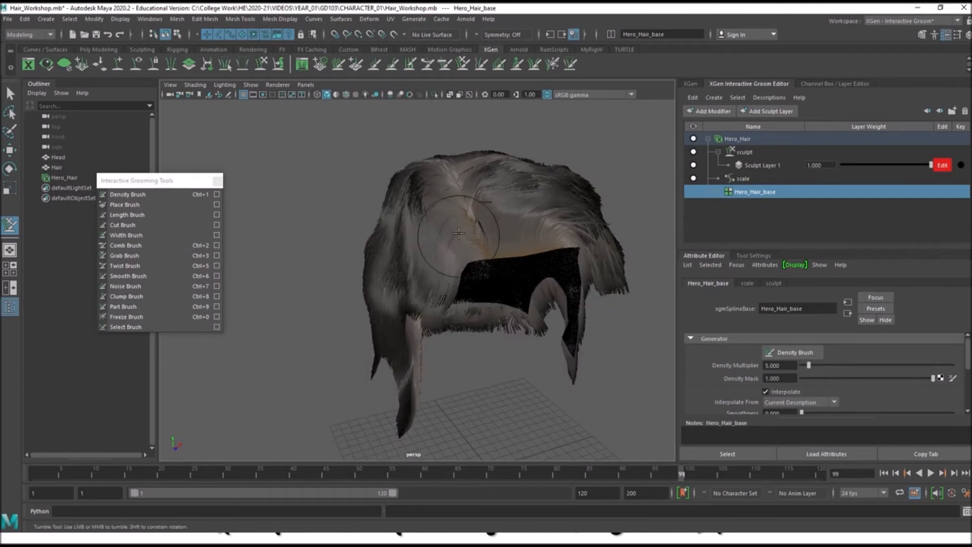
alt+drag(478, 228, 465, 244)
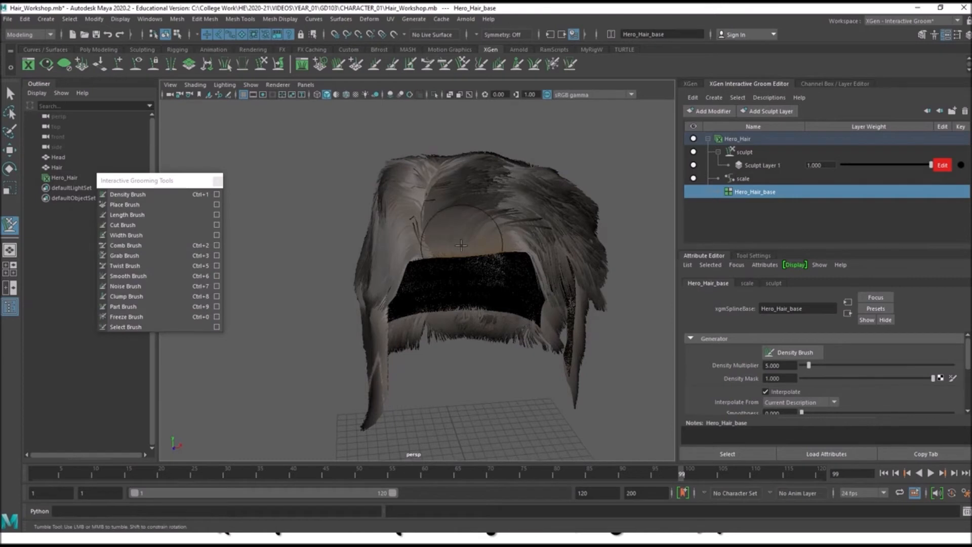
Activate the Comb Brush and comb the ragged temple hair beside the forehead opening.
mouse_move(459, 213)
alt+mouse_down()
mouse_move(481, 294)
mouse_move(472, 333)
mouse_move(408, 326)
mouse_move(434, 293)
mouse_move(473, 299)
mouse_move(445, 282)
mouse_move(543, 286)
mouse_move(455, 284)
mouse_move(386, 249)
alt+mouse_up()
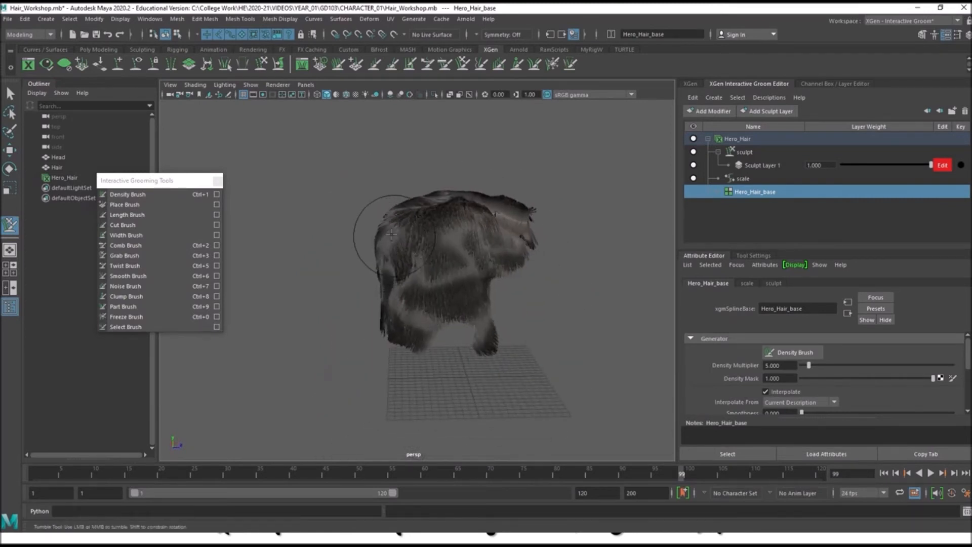
alt+drag(416, 266, 357, 274)
scroll(405, 268, up, 5)
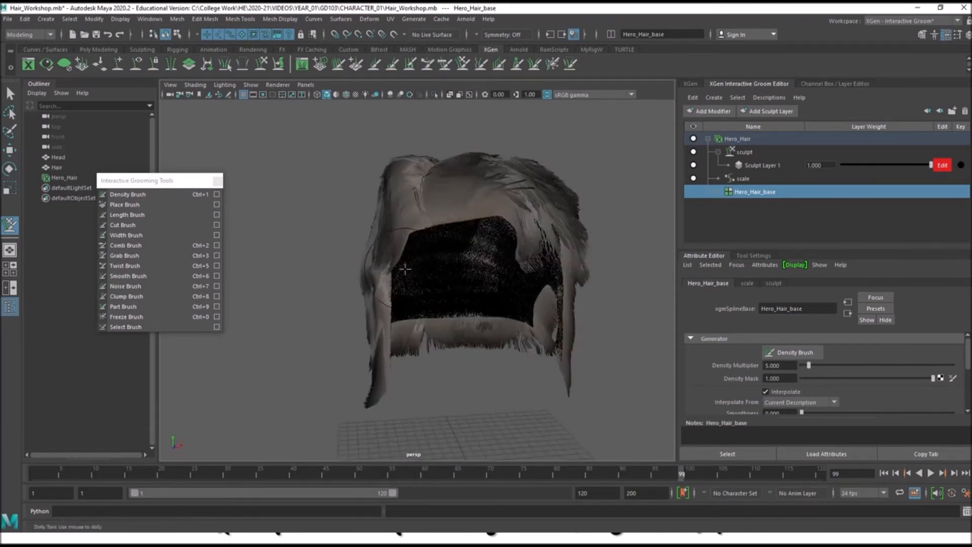
scroll(416, 238, up, 4)
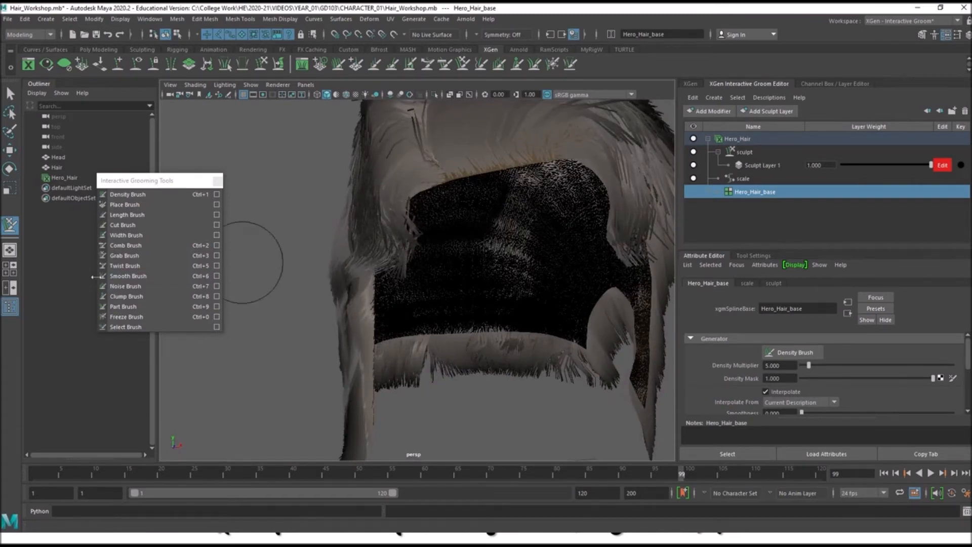
click(184, 246)
mouse_move(393, 206)
mouse_down()
mouse_move(405, 185)
mouse_move(402, 223)
mouse_move(440, 264)
mouse_move(419, 254)
mouse_move(471, 260)
mouse_up()
alt+right_drag(471, 260, 425, 263)
mouse_move(425, 263)
alt+mouse_down()
mouse_move(403, 266)
mouse_move(437, 264)
alt+mouse_up()
alt+right_drag(437, 264, 618, 379)
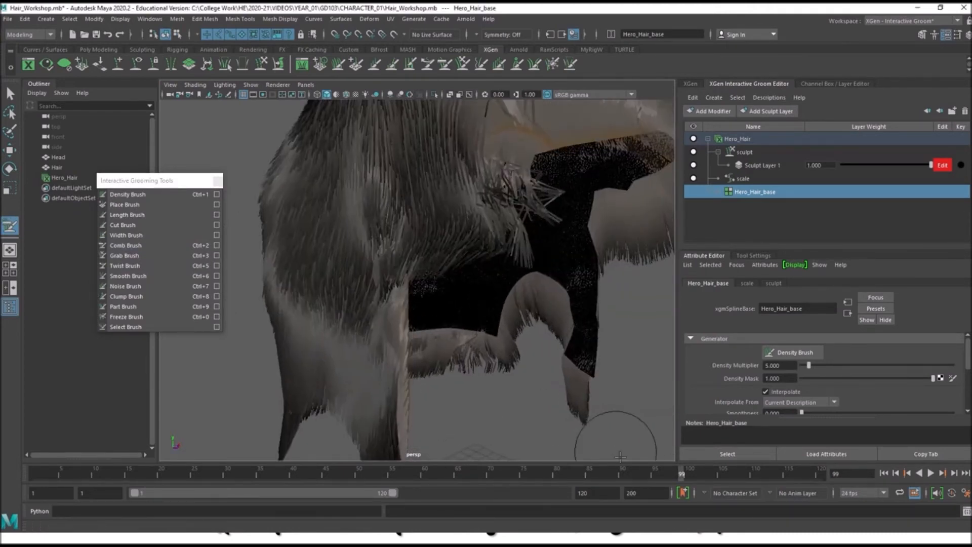
Switch back to the Grab Brush and pull the temple hair back against the side of the head.
click(126, 255)
mouse_move(504, 194)
alt+mouse_down()
mouse_move(493, 200)
mouse_move(501, 170)
alt+mouse_up()
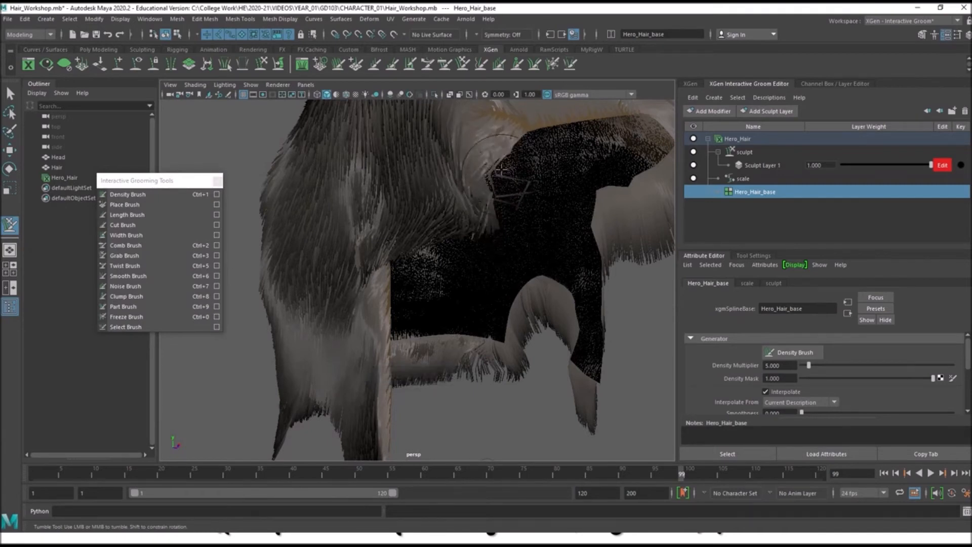
alt+drag(494, 213, 462, 245)
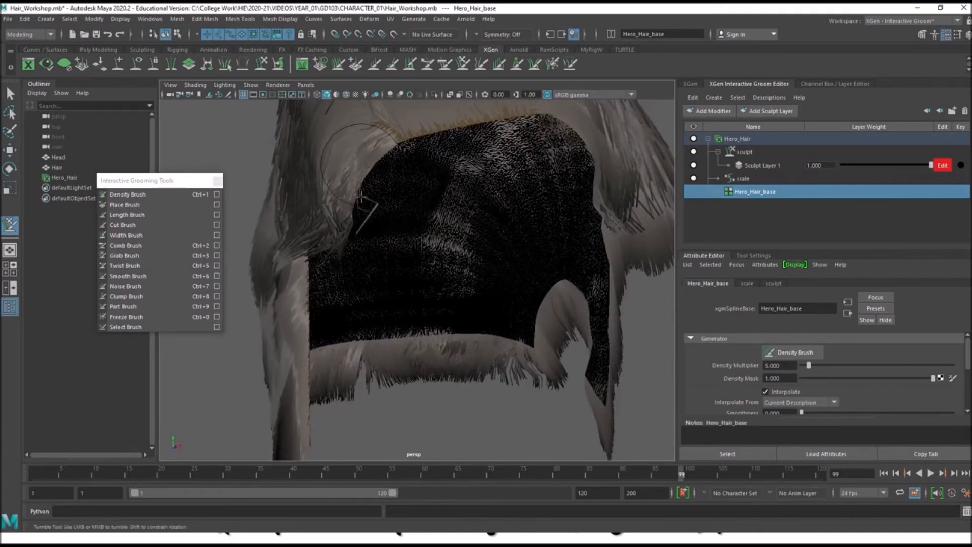
mouse_move(361, 196)
mouse_down()
mouse_move(343, 201)
mouse_move(405, 278)
mouse_up()
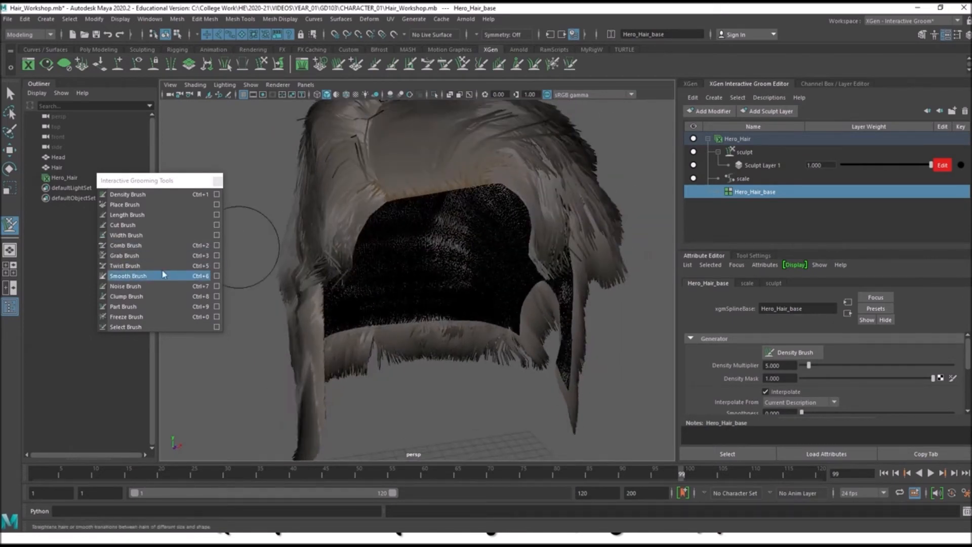
mouse_move(314, 268)
alt+mouse_down()
mouse_move(449, 252)
mouse_move(479, 258)
mouse_move(442, 254)
alt+mouse_up()
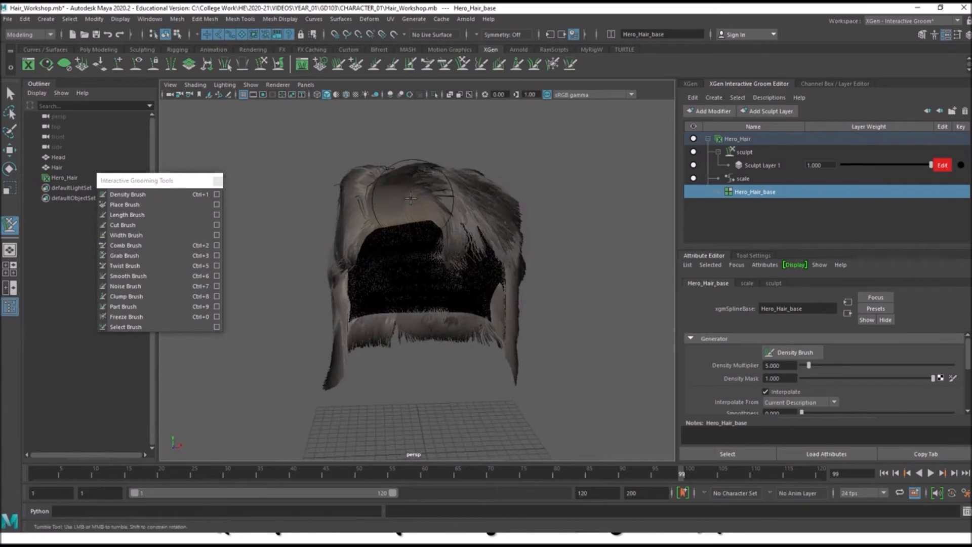
Set the Density Multiplier of Hero_Hair_base to 10 and check the thickened hair from the front.
alt+drag(436, 217, 427, 218)
mouse_move(459, 267)
alt+mouse_down()
mouse_move(412, 267)
mouse_move(471, 265)
mouse_move(427, 269)
mouse_move(445, 269)
alt+mouse_up()
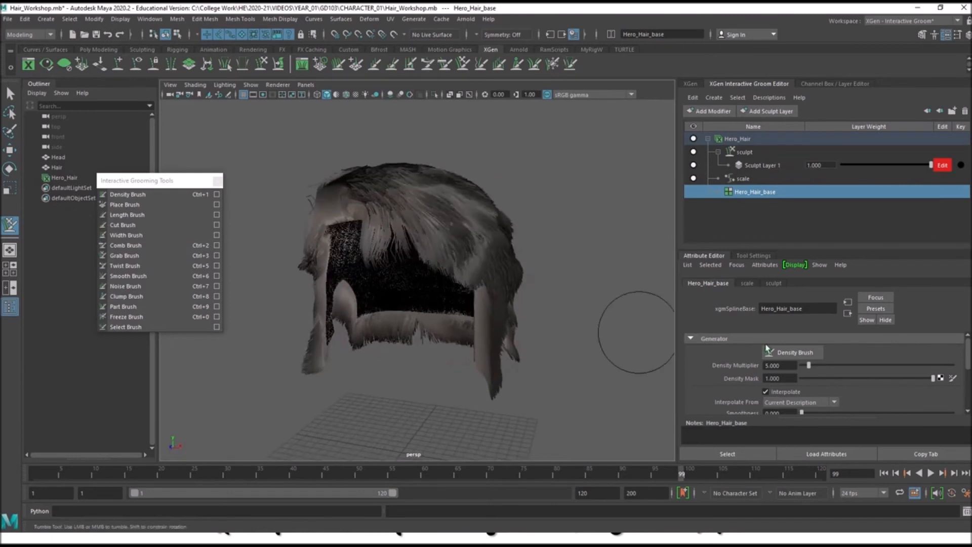
key(Return)
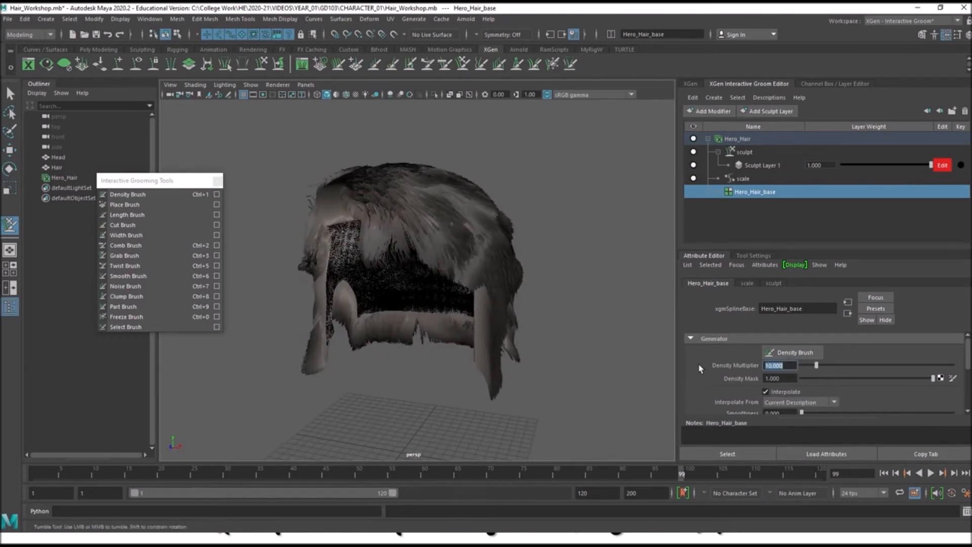
mouse_move(568, 358)
alt+mouse_down()
mouse_move(597, 364)
mouse_move(562, 354)
alt+mouse_up()
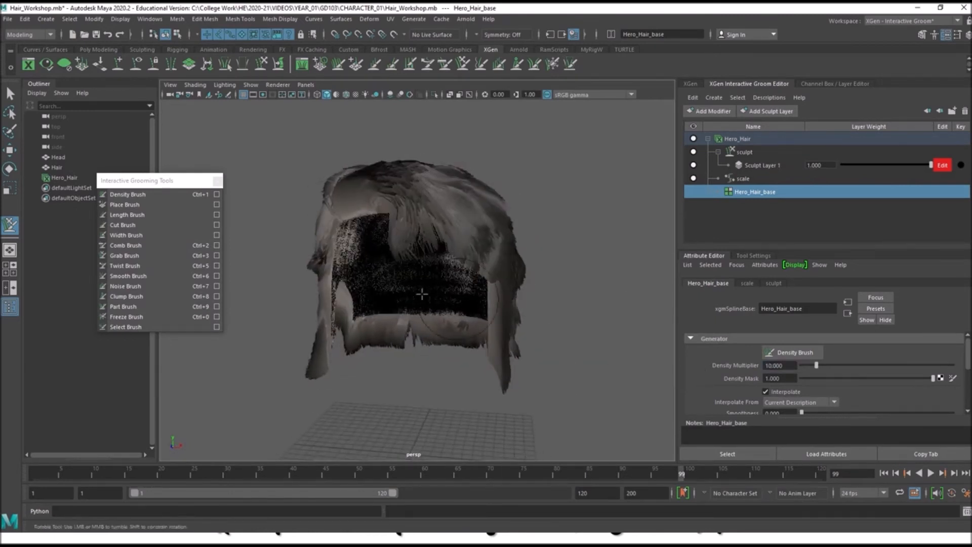
Show Head_Layer and examine how the fringe and sideburn sit on the side of the head.
click(816, 84)
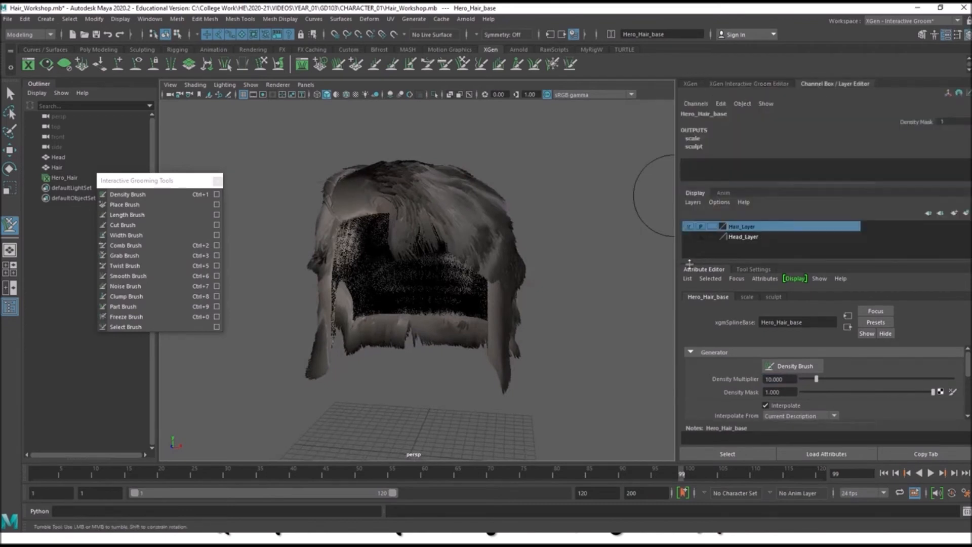
click(688, 236)
alt+drag(628, 218, 415, 236)
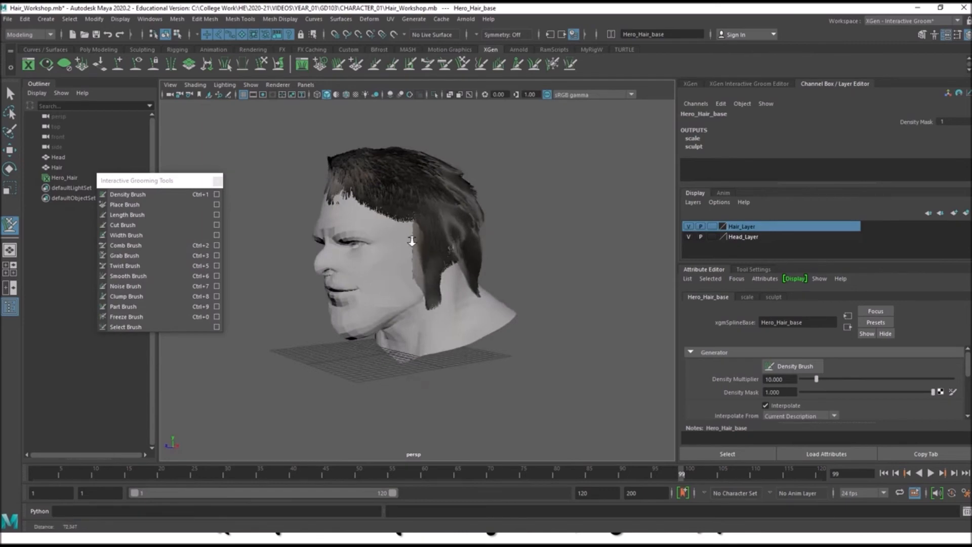
scroll(486, 251, up, 5)
alt+middle_drag(492, 251, 495, 256)
mouse_move(495, 257)
alt+mouse_down()
mouse_move(412, 256)
mouse_move(449, 256)
mouse_move(414, 256)
mouse_move(465, 291)
mouse_move(388, 262)
alt+mouse_up()
scroll(413, 256, up, 2)
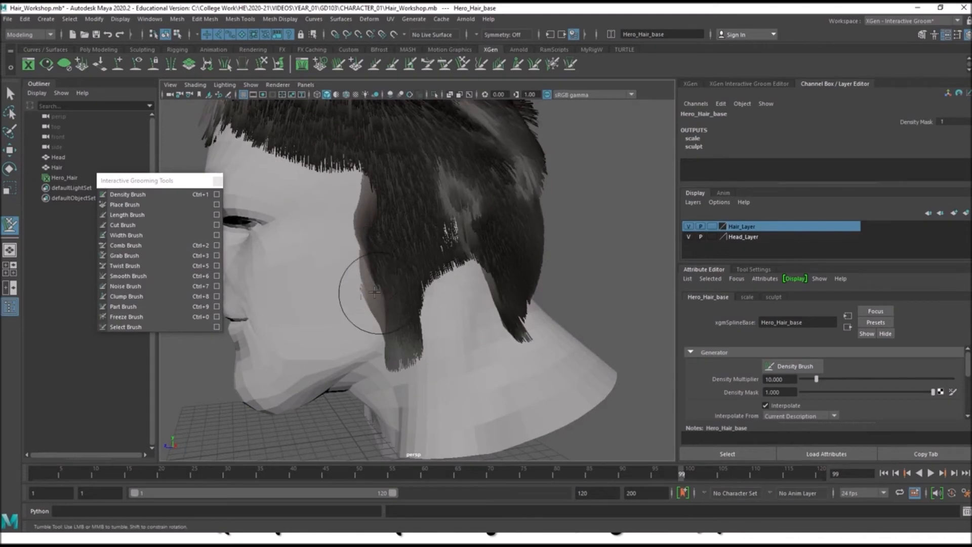
Examine the hair on the head from the opposite side and the hairline from the front.
alt+drag(366, 278, 430, 235)
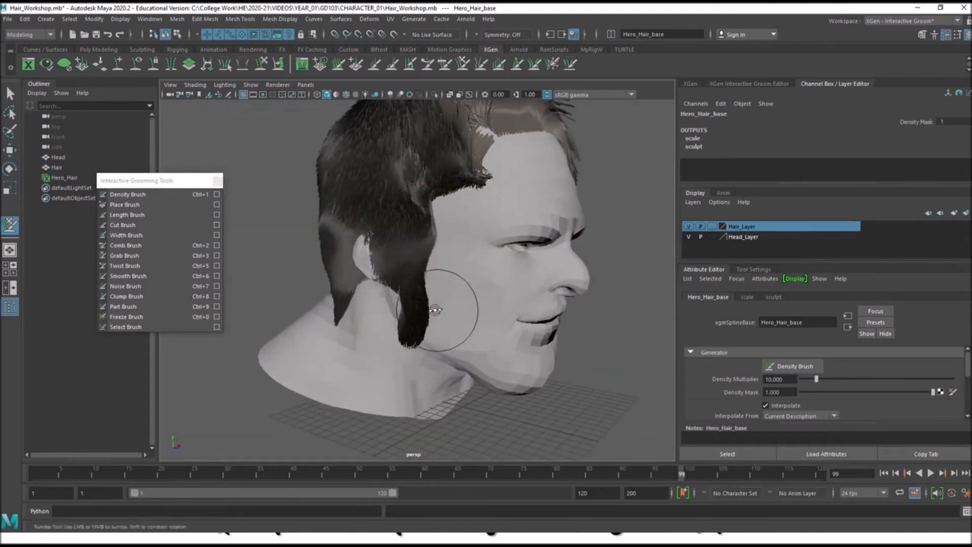
alt+drag(436, 310, 495, 303)
alt+right_drag(495, 303, 373, 288)
alt+middle_drag(382, 289, 430, 286)
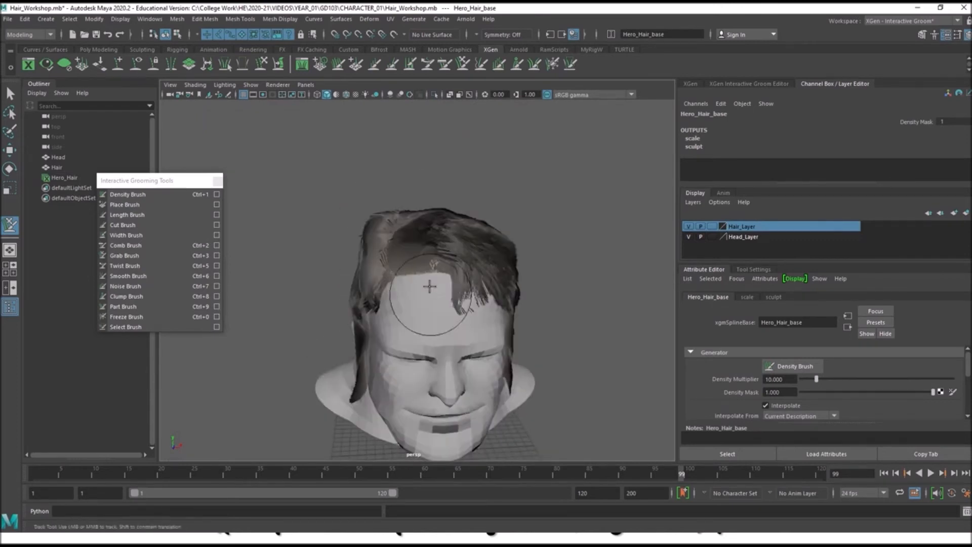
mouse_move(452, 296)
alt+mouse_down()
mouse_move(471, 294)
mouse_move(435, 273)
mouse_move(472, 233)
mouse_move(414, 240)
mouse_move(409, 261)
mouse_move(569, 275)
mouse_move(445, 340)
mouse_move(397, 251)
mouse_move(488, 271)
alt+mouse_up()
scroll(612, 282, up, 6)
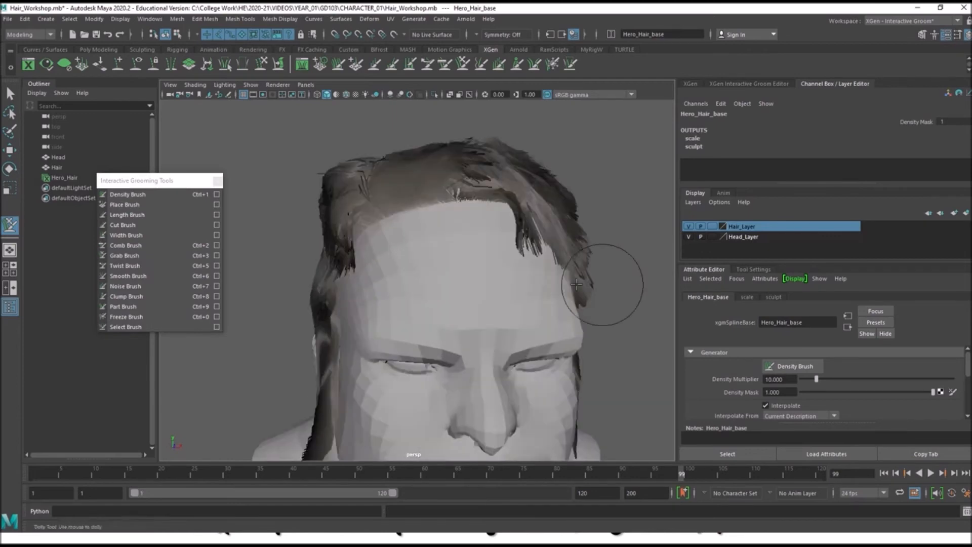
Hide Head_Layer, return to the interactive groom editor and inspect the hair from all around.
click(689, 236)
mouse_move(607, 223)
alt+mouse_down()
mouse_move(543, 261)
mouse_move(547, 225)
mouse_move(579, 223)
mouse_move(542, 221)
mouse_move(561, 232)
alt+mouse_up()
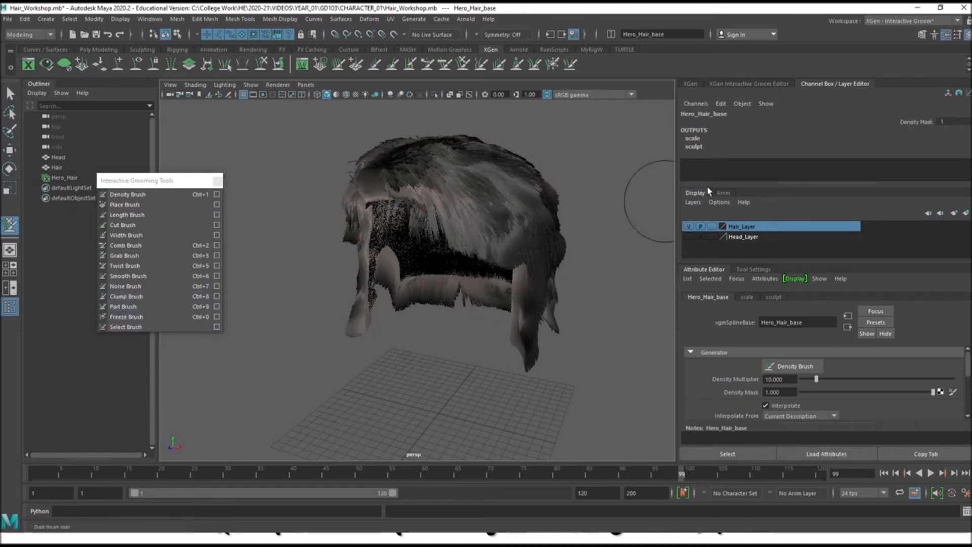
click(743, 84)
alt+drag(446, 234, 478, 234)
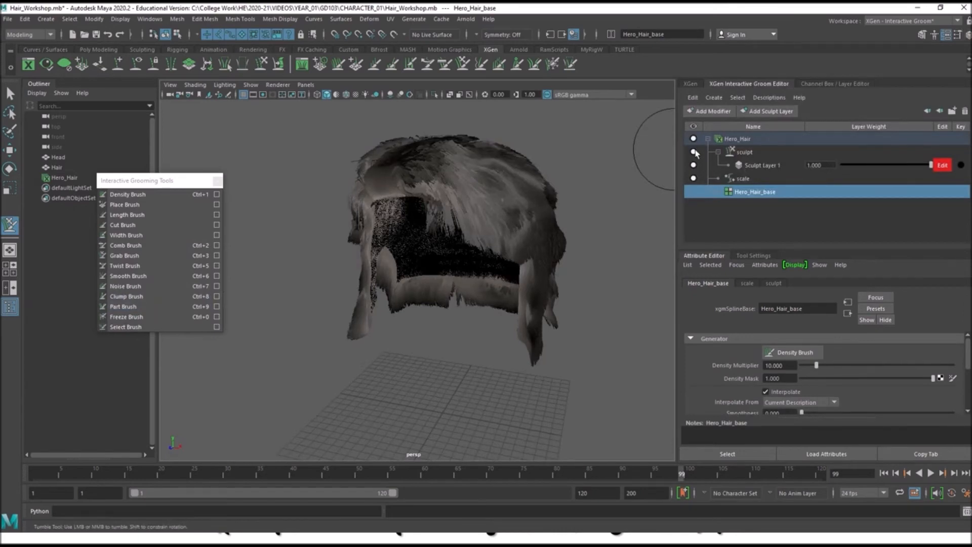
alt+drag(456, 234, 410, 234)
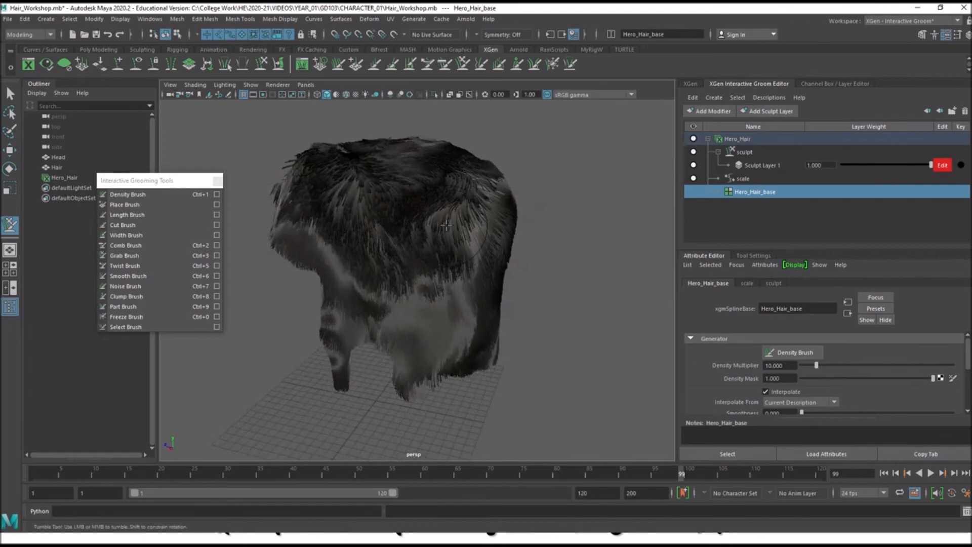
mouse_move(461, 241)
alt+mouse_down()
mouse_move(405, 243)
mouse_move(506, 245)
mouse_move(495, 253)
mouse_move(452, 198)
alt+mouse_up()
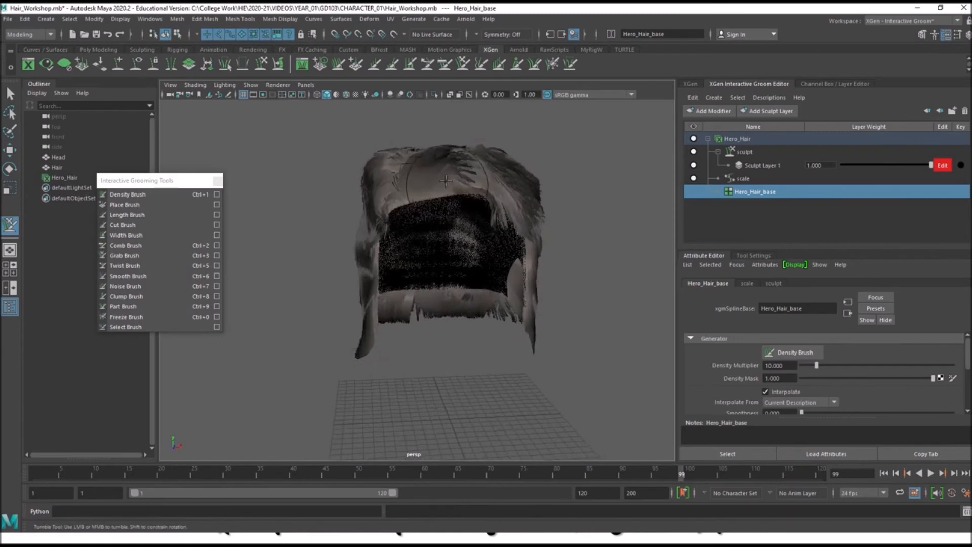
alt+drag(481, 190, 465, 202)
Add a Noise modifier to the Hero_Hair description and check its effect from the front.
click(740, 141)
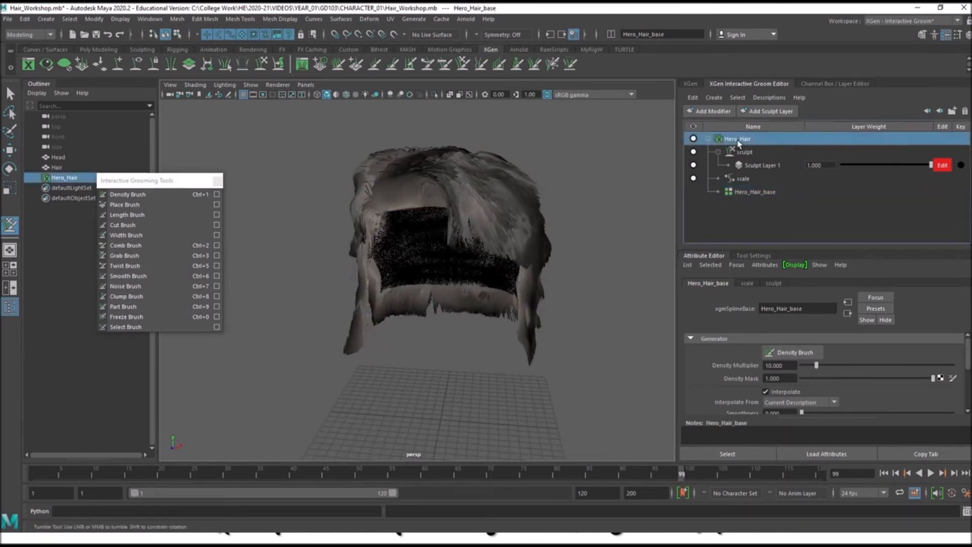
click(721, 112)
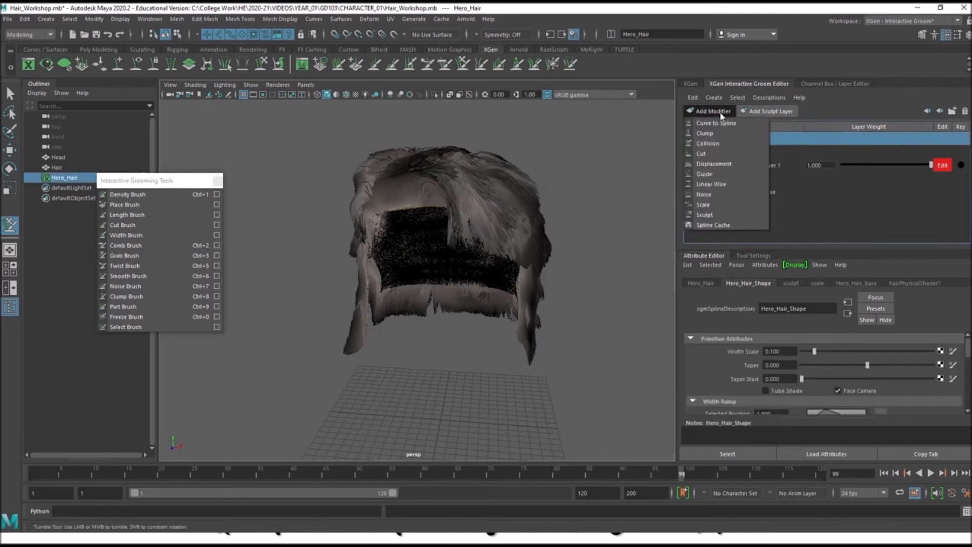
click(704, 195)
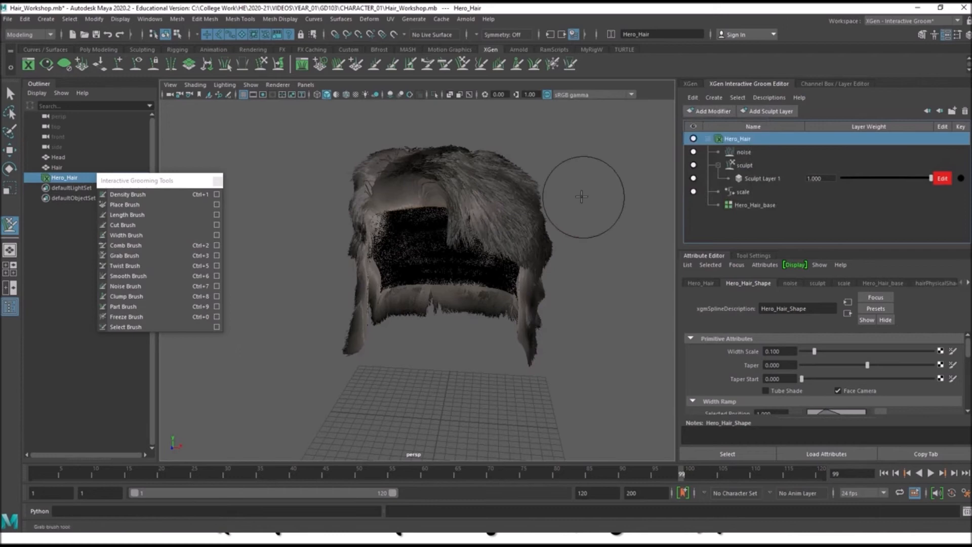
mouse_move(495, 245)
alt+mouse_down()
mouse_move(525, 253)
mouse_move(494, 243)
alt+mouse_up()
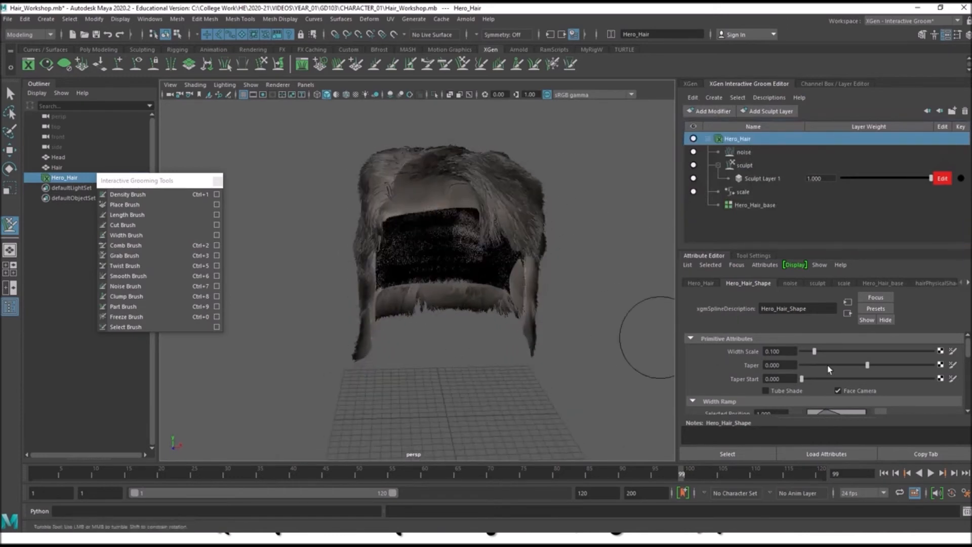
Select the noise modifier, raise its Frequency and inspect the hair texture from several sides.
click(744, 153)
drag(814, 375, 865, 375)
alt+drag(456, 367, 433, 341)
alt+right_drag(433, 341, 486, 329)
alt+drag(486, 329, 572, 324)
alt+middle_drag(560, 324, 559, 351)
mouse_move(558, 351)
alt+mouse_down()
mouse_move(512, 336)
mouse_move(527, 330)
mouse_move(521, 295)
alt+mouse_up()
key(ctrl+3)
alt+drag(475, 240, 542, 276)
Set the noise modifier's Frequency to about 5.781, Magnitude to about 1.289 and Correlation to about 15.234.
drag(865, 374, 877, 373)
mouse_move(814, 388)
mouse_down()
mouse_move(852, 388)
mouse_move(823, 388)
mouse_up()
alt+drag(441, 313, 406, 282)
mouse_move(823, 388)
mouse_down()
mouse_move(808, 402)
mouse_move(821, 402)
mouse_up()
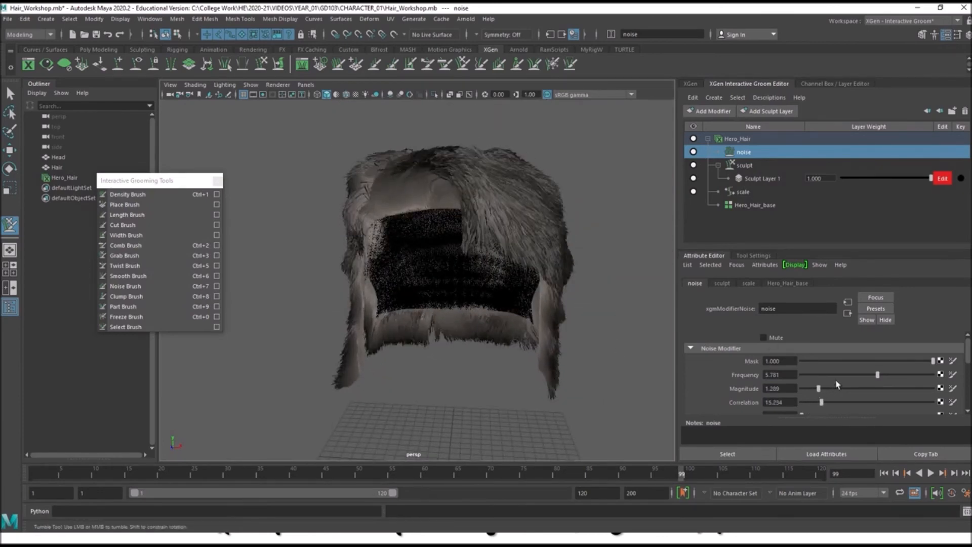
Set the noise modifier's Magnitude Scale ramp point to position 0.461 and value 0.620, inspecting the hair from all around.
scroll(837, 388, down, 3)
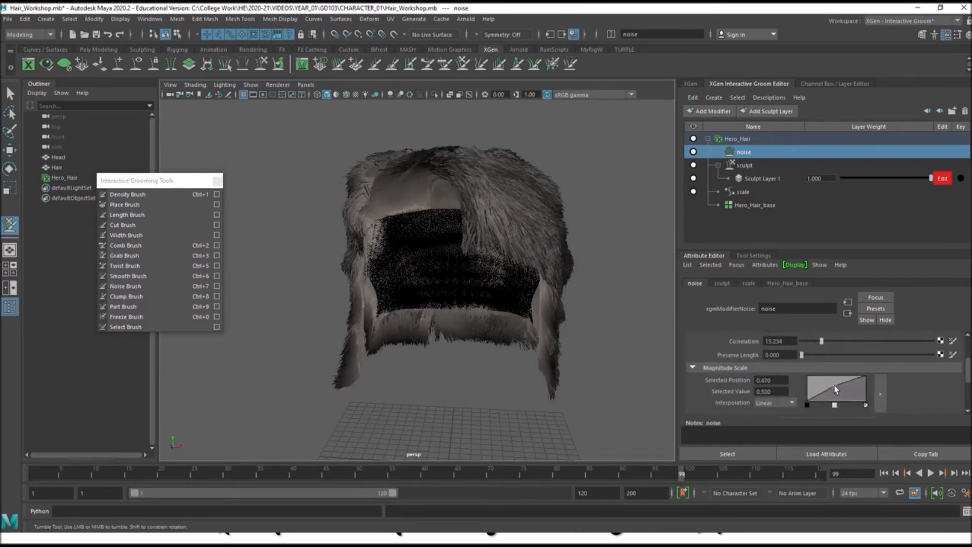
mouse_move(653, 355)
alt+mouse_down()
mouse_move(575, 351)
mouse_move(608, 342)
mouse_move(655, 347)
mouse_move(438, 343)
alt+mouse_up()
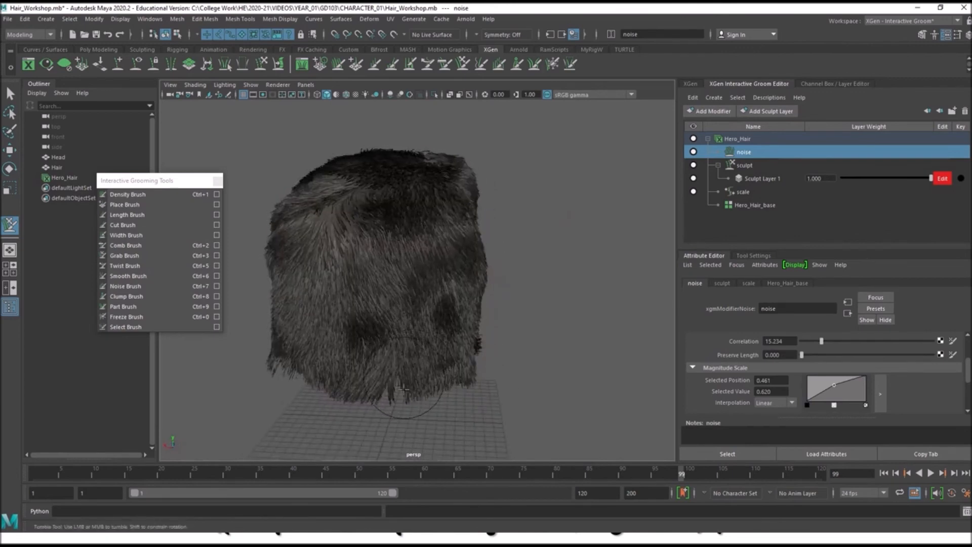
alt+drag(428, 396, 428, 391)
alt+drag(567, 283, 320, 389)
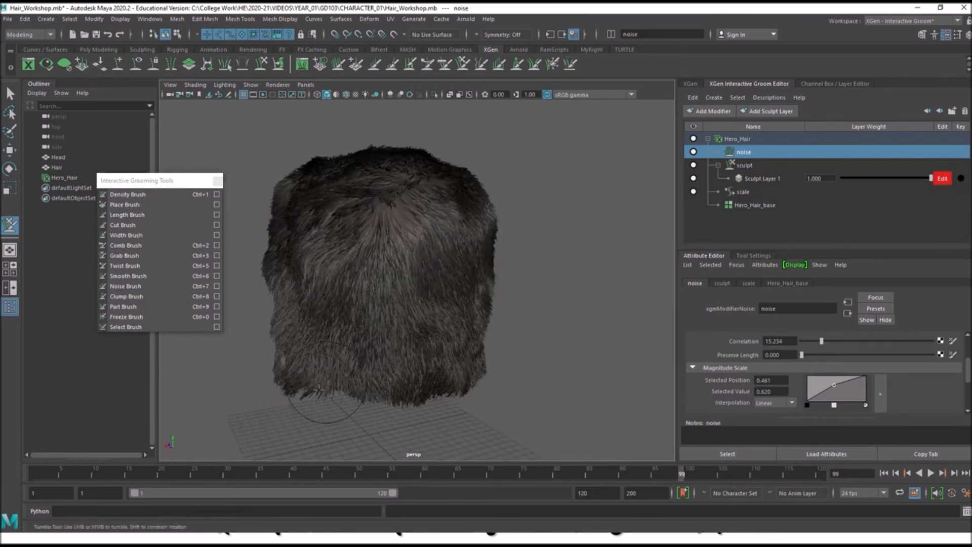
alt+drag(314, 398, 364, 393)
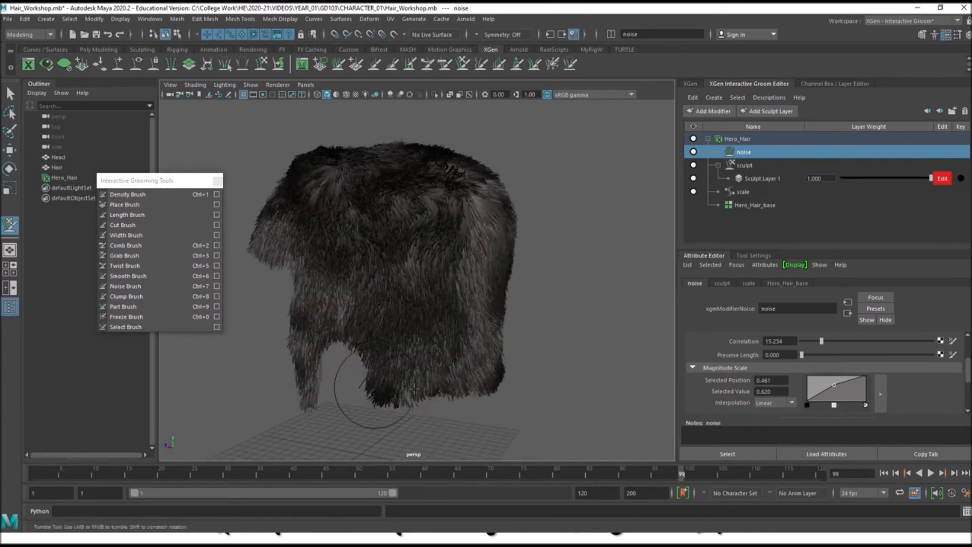
mouse_move(414, 399)
alt+mouse_down()
mouse_move(408, 332)
mouse_move(436, 329)
mouse_move(395, 244)
mouse_move(372, 242)
mouse_move(374, 259)
mouse_move(370, 233)
mouse_move(497, 271)
mouse_move(629, 281)
mouse_move(509, 282)
mouse_move(481, 243)
alt+mouse_up()
Add a Clump modifier to the Hero_Hair description and check its effect from the front.
click(742, 139)
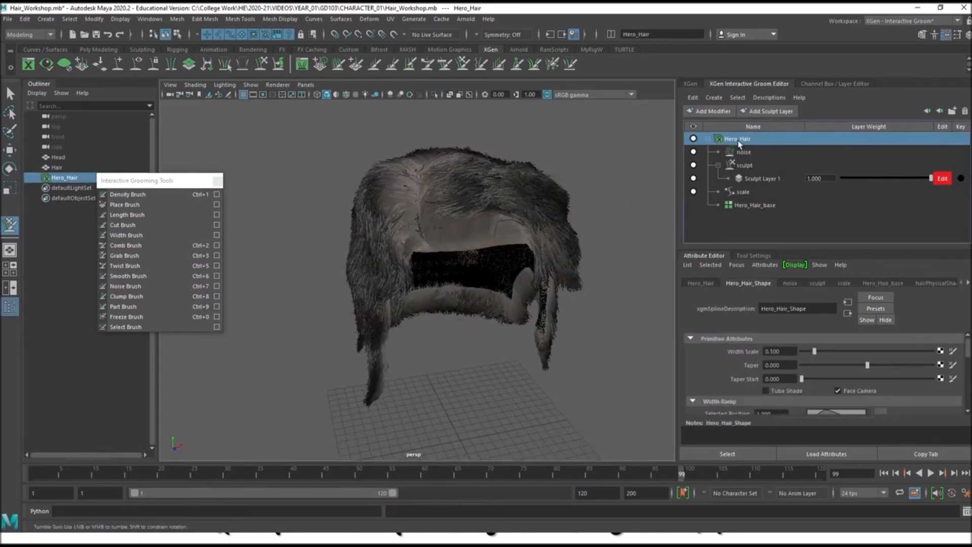
click(721, 116)
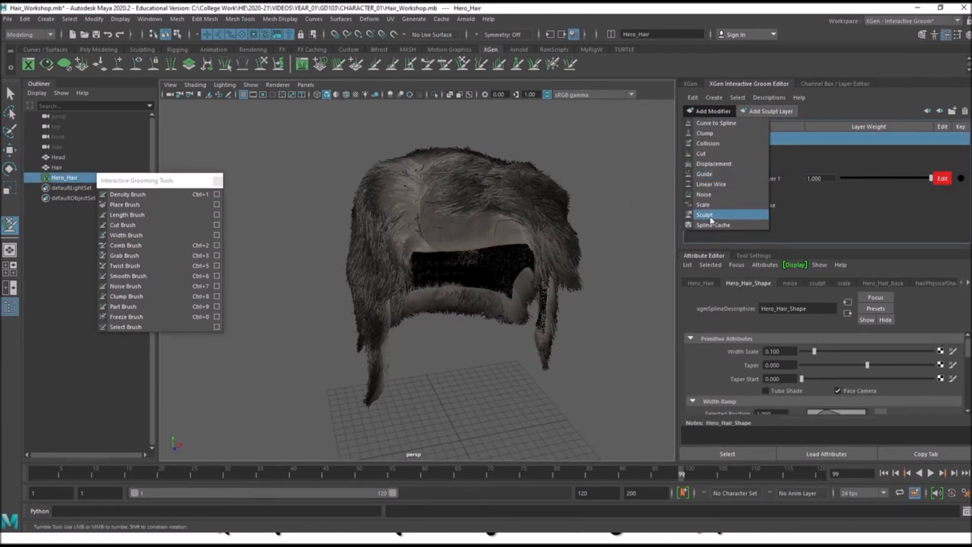
key(Escape)
alt+drag(501, 273, 493, 241)
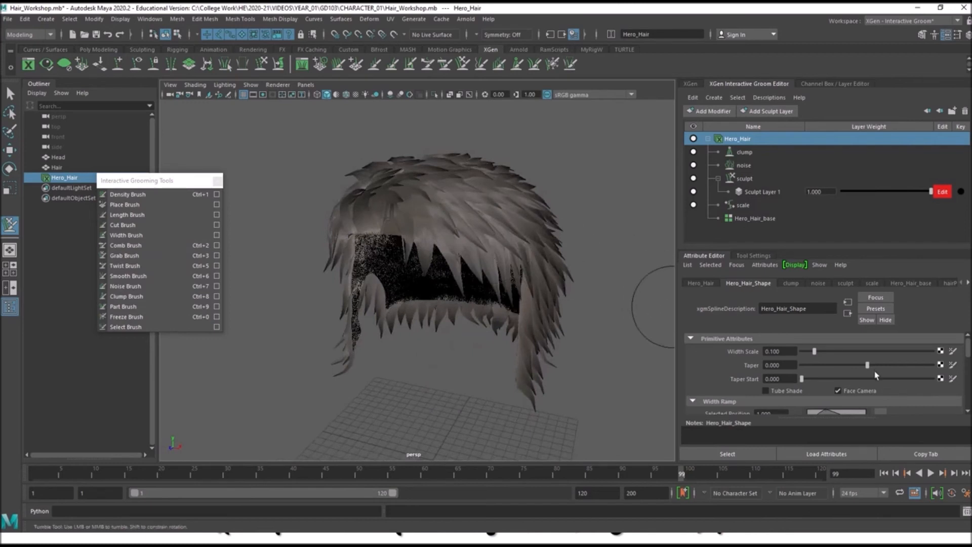
Lower the clump modifier's Clump to about 0.256 and shape its Clump Scale ramp with a point at position 0.400, value 0.820.
click(748, 153)
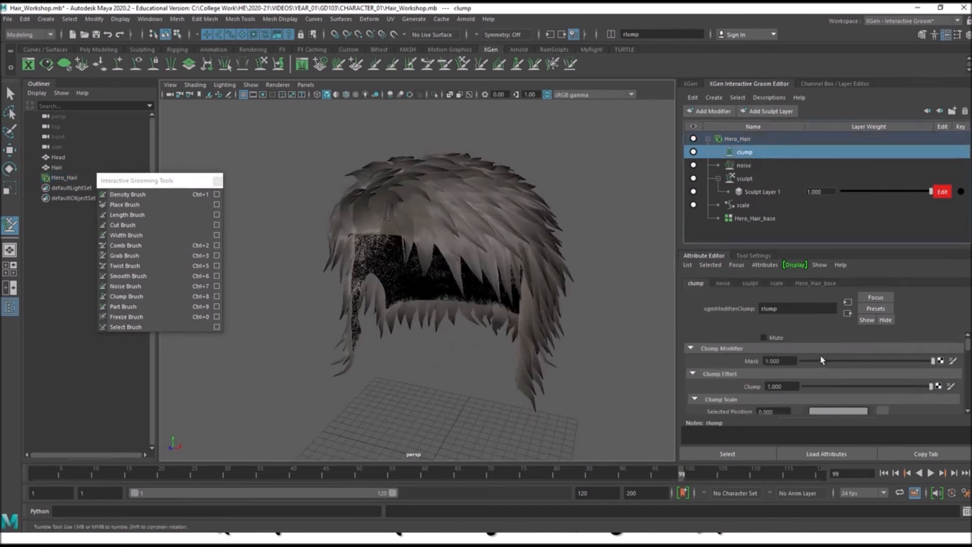
scroll(821, 360, down, 2)
drag(910, 357, 895, 359)
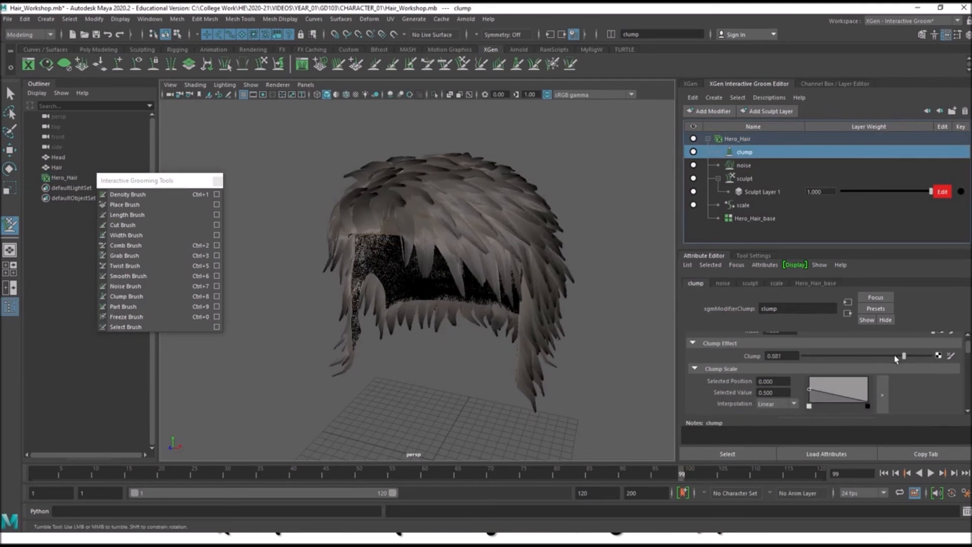
drag(883, 358, 882, 357)
alt+drag(408, 310, 304, 299)
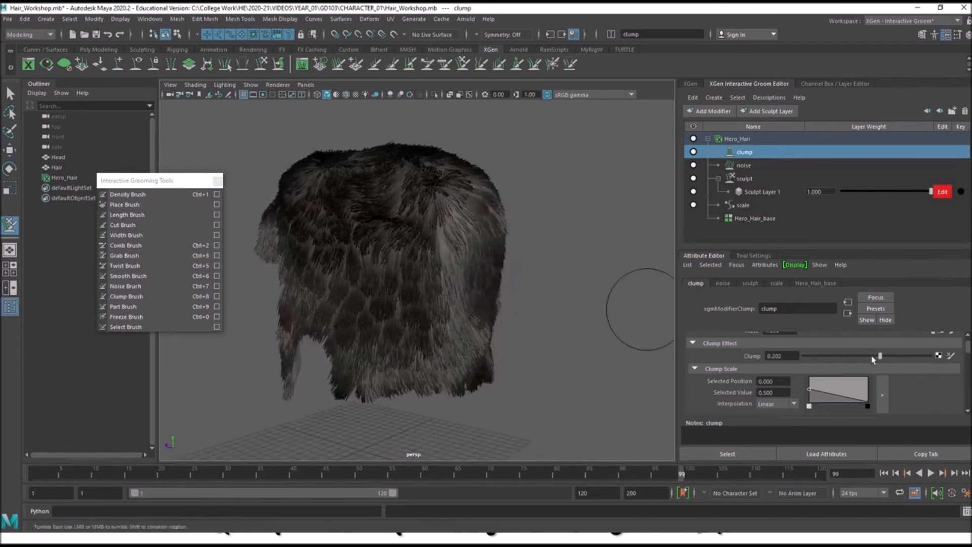
drag(872, 359, 883, 357)
alt+drag(364, 319, 603, 326)
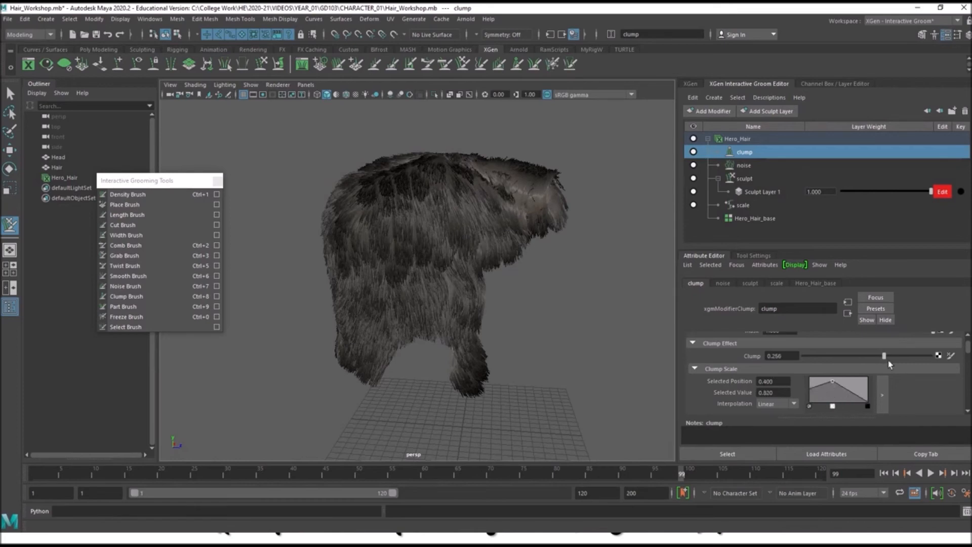
Try different Clump strengths on the clump modifier, settle on about 0.371 and inspect the hair from the side.
drag(904, 363, 872, 368)
alt+drag(465, 335, 793, 348)
drag(865, 359, 863, 359)
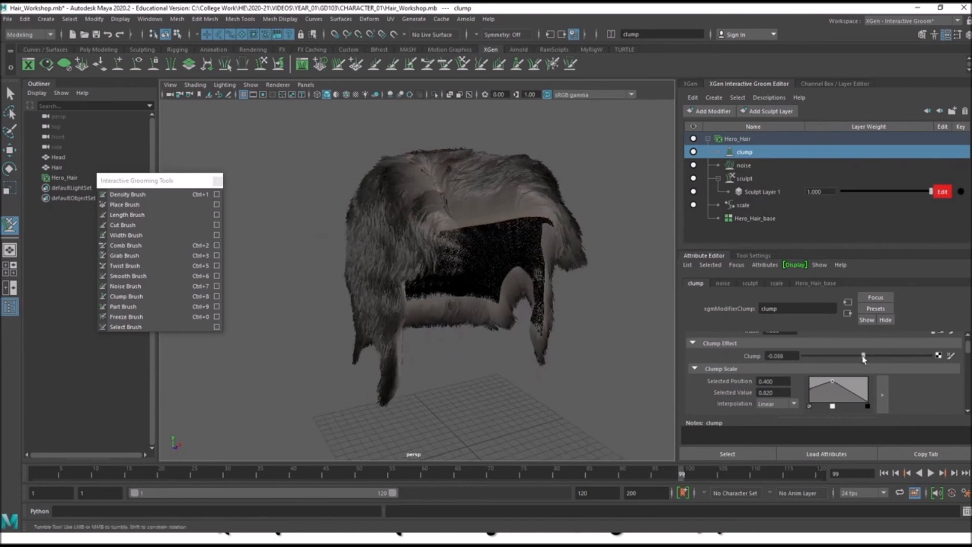
click(890, 358)
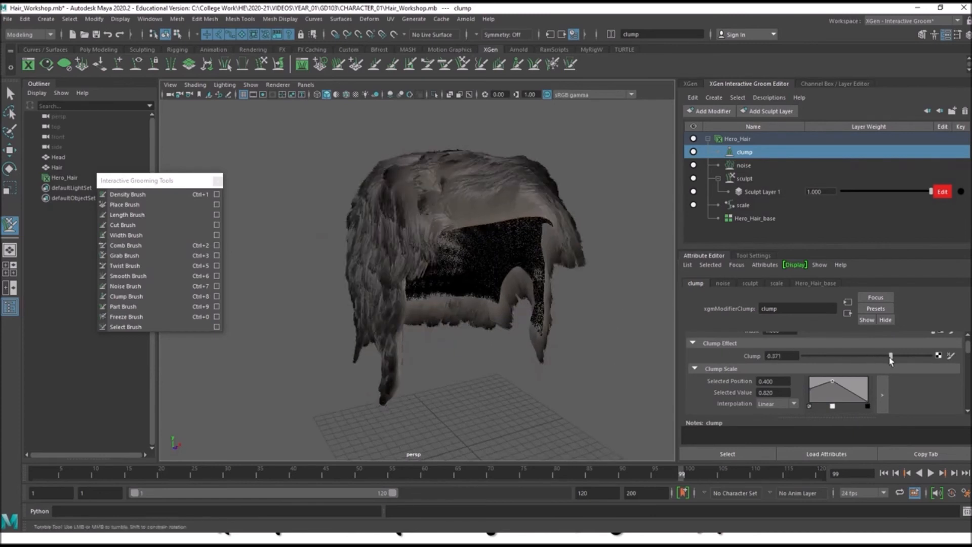
mouse_move(537, 317)
alt+mouse_down()
mouse_move(516, 308)
mouse_move(542, 299)
alt+mouse_up()
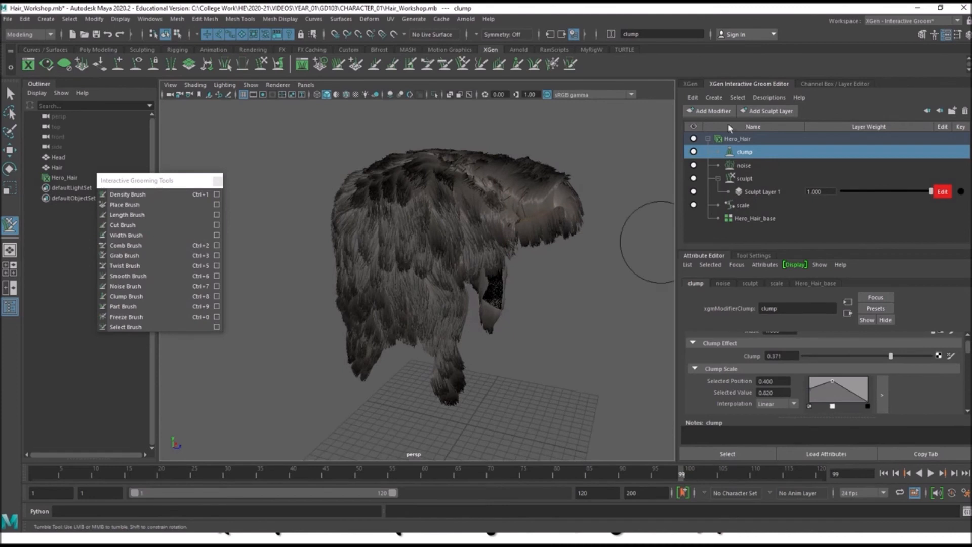
Add a second Clump modifier to the Hero_Hair description and view the result from the front.
right_click(750, 141)
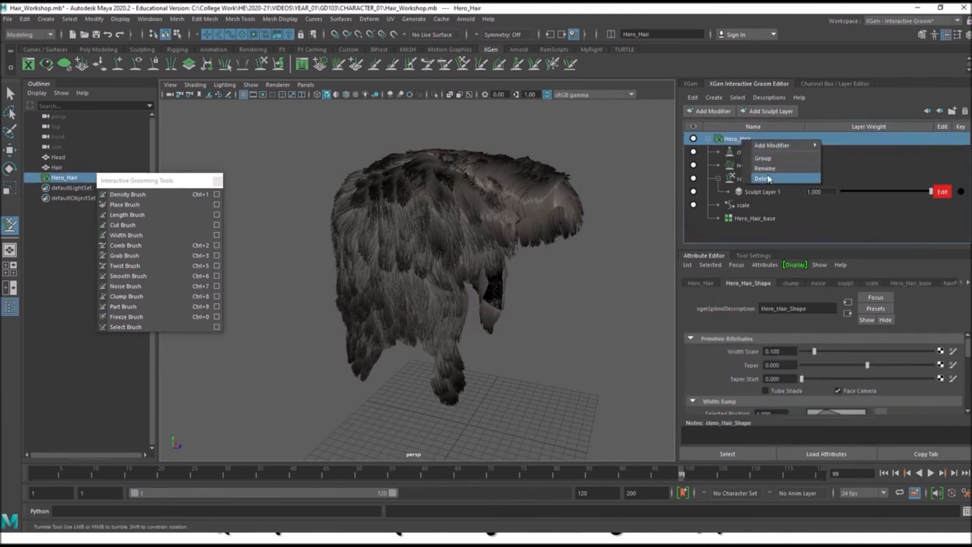
mouse_move(773, 146)
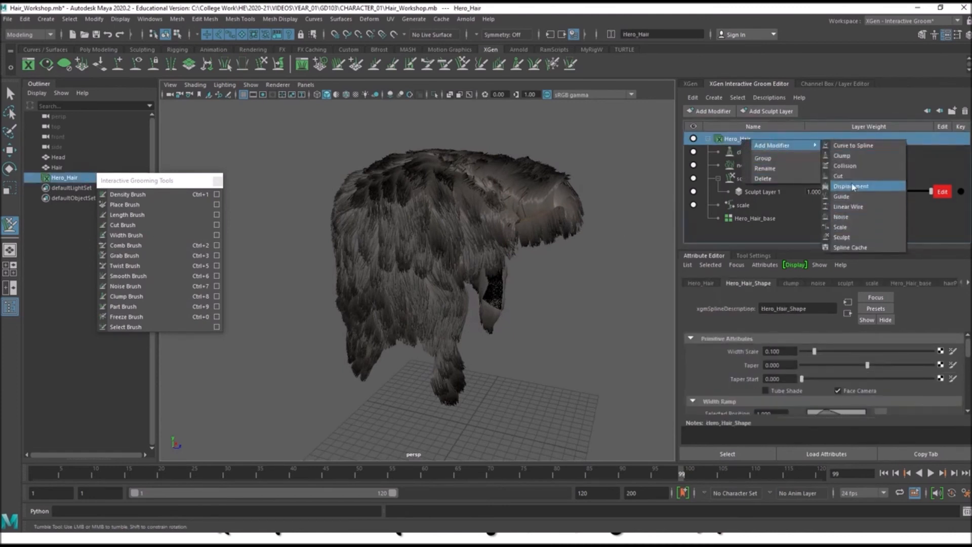
click(851, 156)
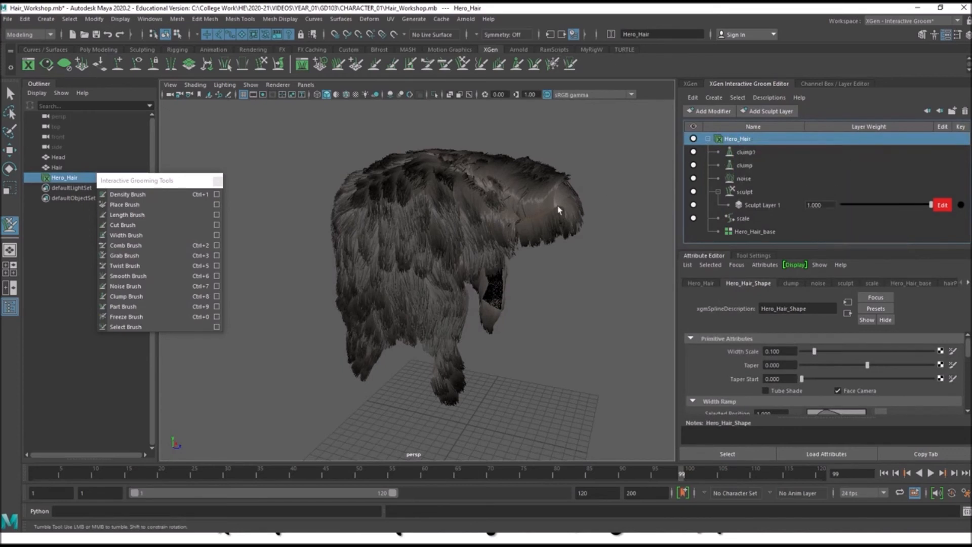
alt+drag(541, 247, 633, 217)
Set the clump1 modifier's Clump to about -0.210 while checking the strands up close from the side.
click(746, 152)
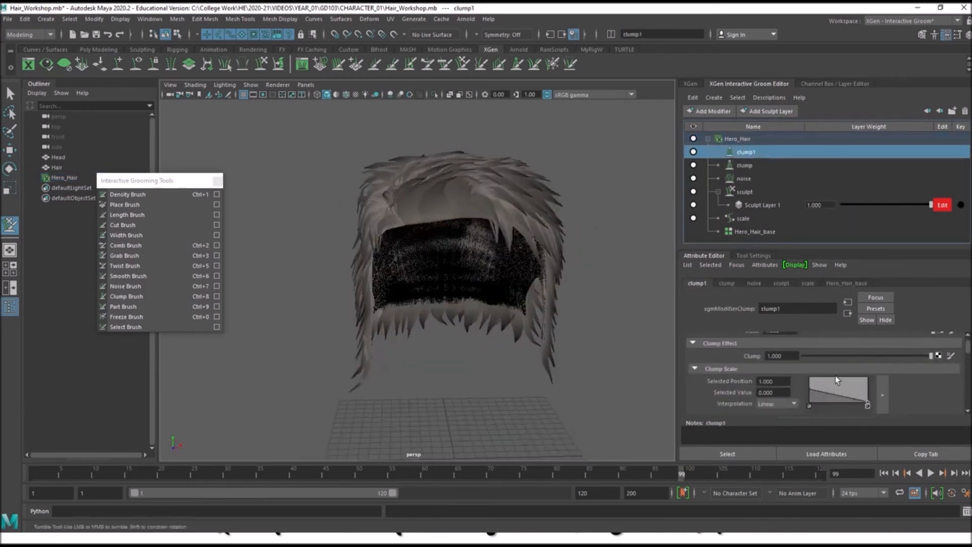
drag(907, 360, 858, 361)
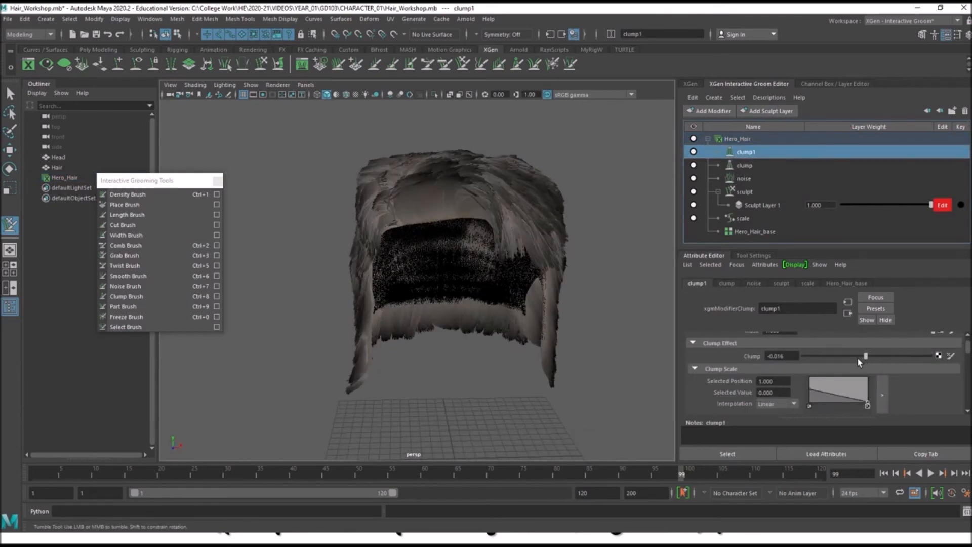
alt+drag(508, 209, 575, 321)
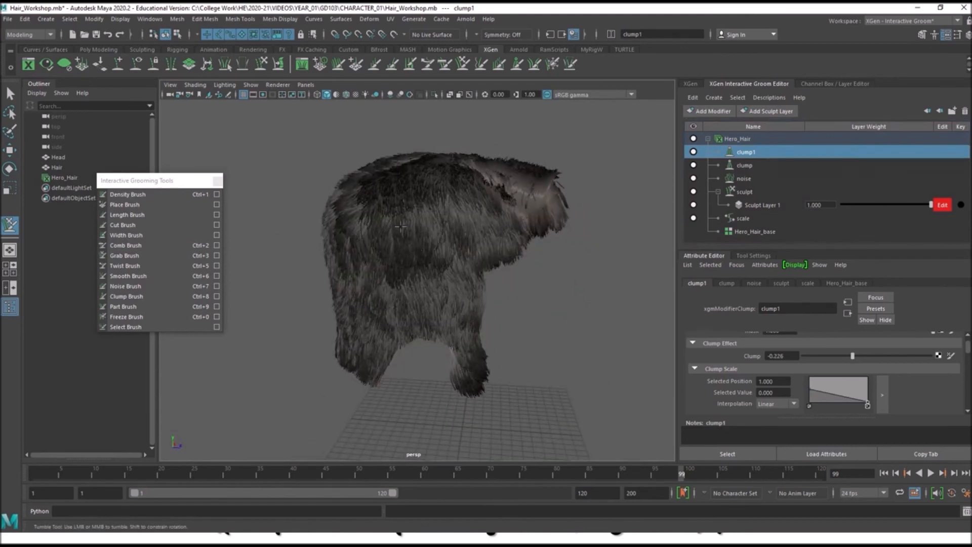
alt+right_drag(376, 261, 502, 260)
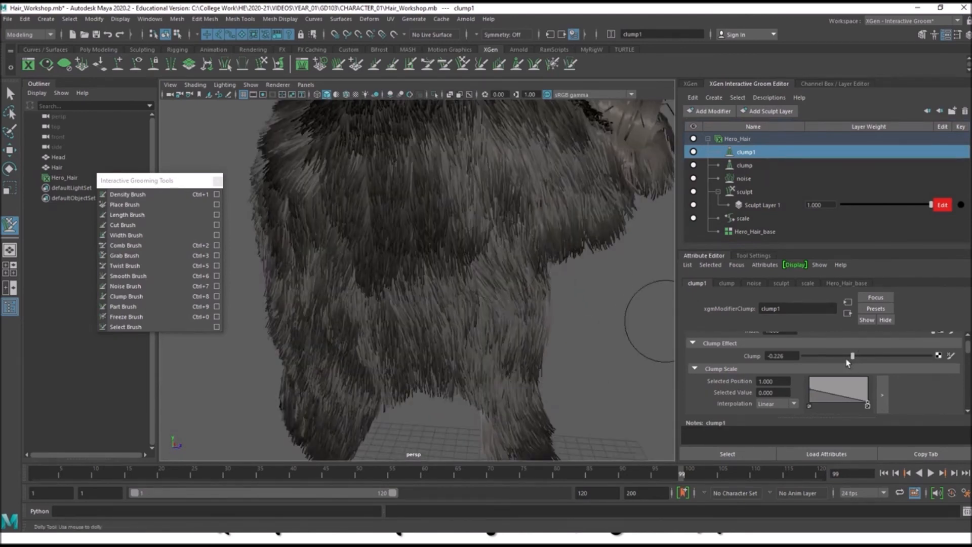
drag(847, 356, 876, 359)
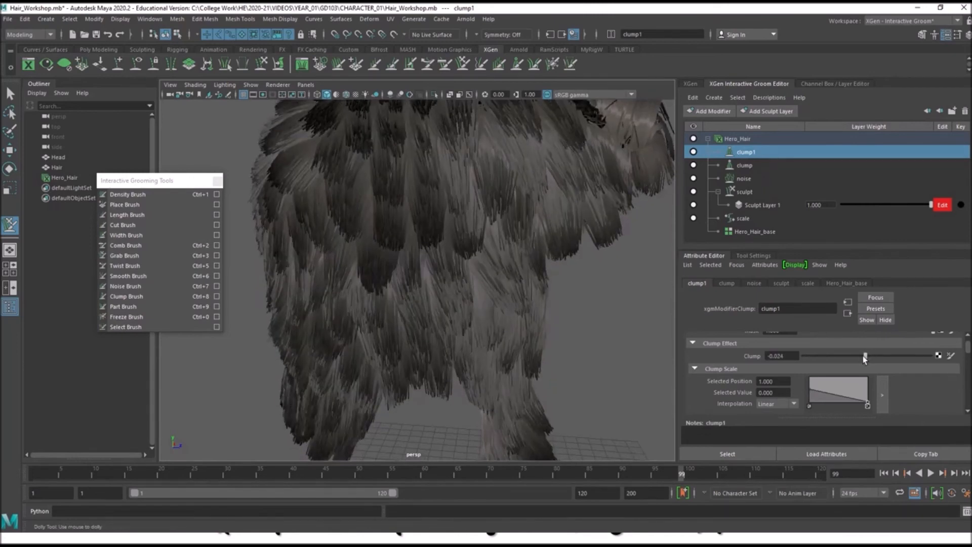
drag(864, 356, 854, 356)
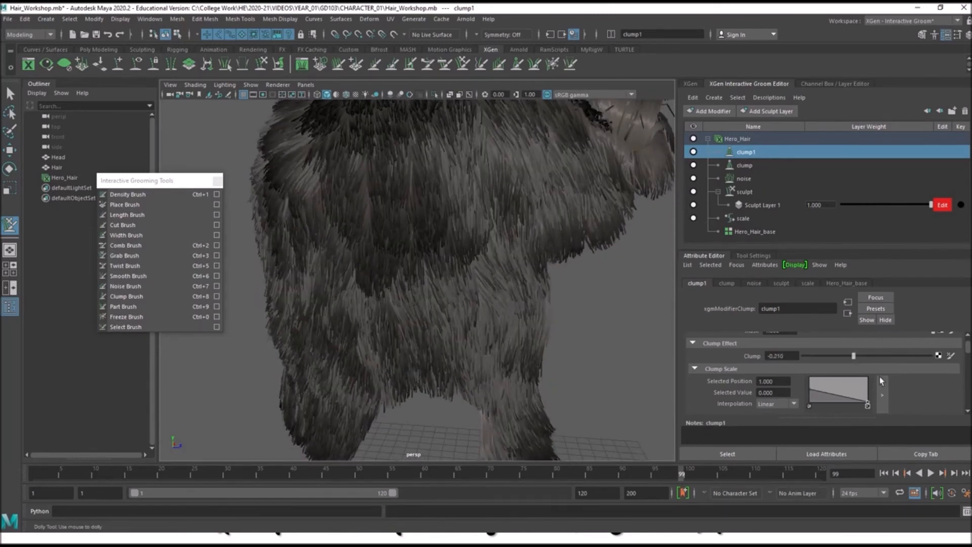
Set the clump1 modifier's Clump Variance to about -0.016 and check the hair from the front.
scroll(880, 383, down, 3)
click(819, 372)
drag(850, 377, 866, 377)
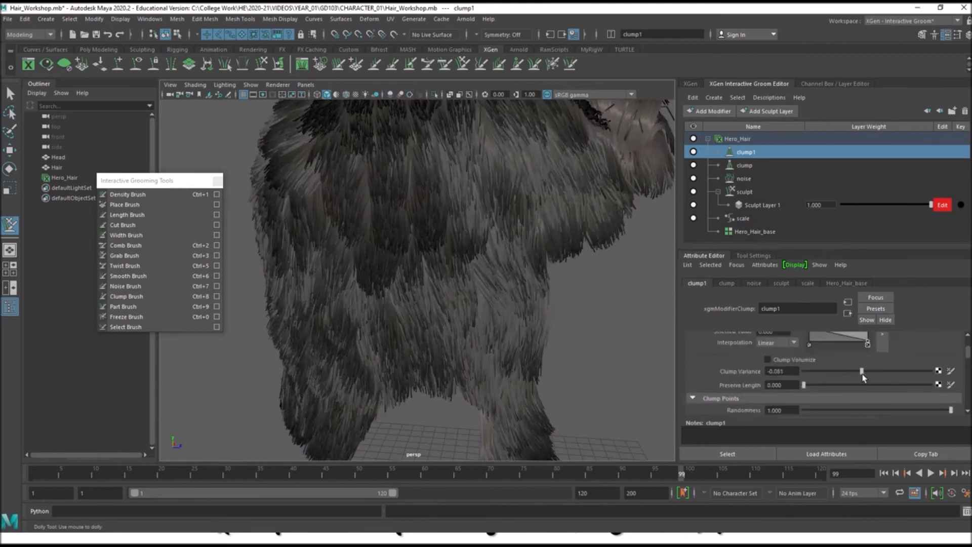
scroll(448, 324, down, 5)
mouse_move(448, 324)
alt+mouse_down()
mouse_move(401, 326)
mouse_move(521, 338)
mouse_move(476, 299)
mouse_move(425, 284)
alt+mouse_up()
scroll(456, 297, up, 4)
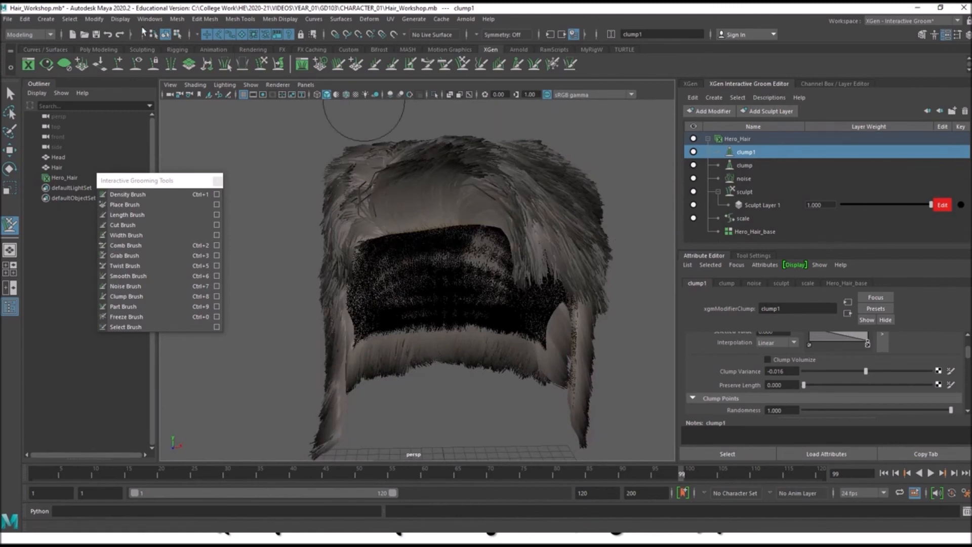
Open the Hypershade and select the hairPhysicalShader1 material.
click(153, 19)
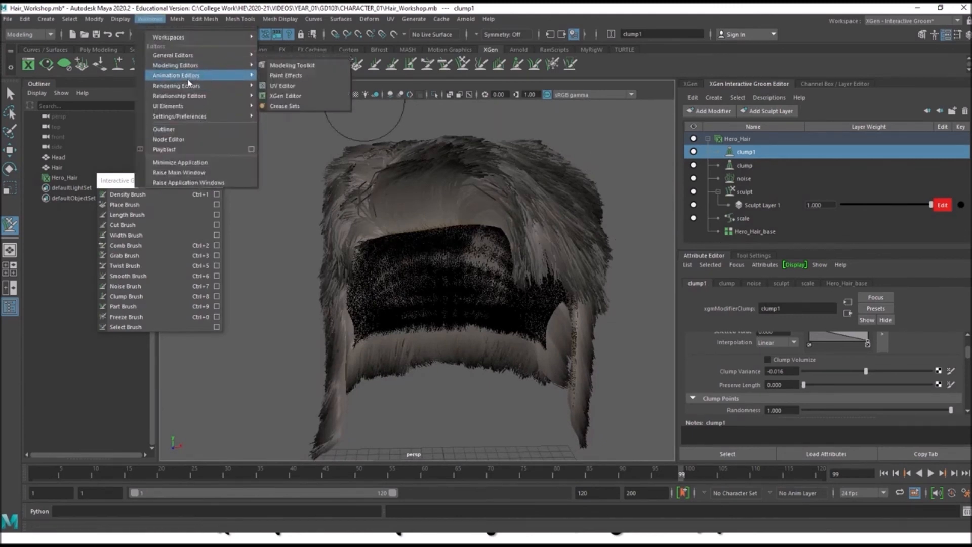
mouse_move(188, 86)
click(309, 106)
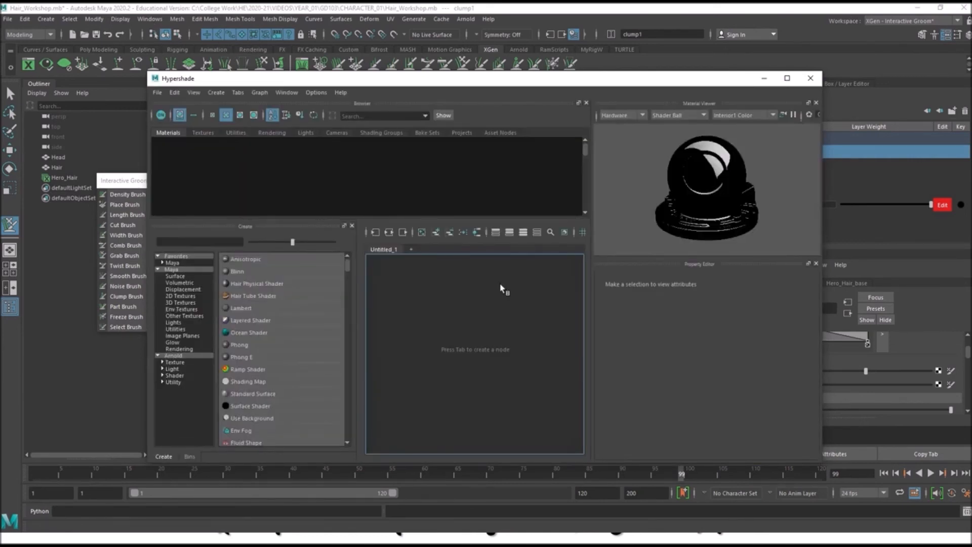
drag(506, 82, 100, 106)
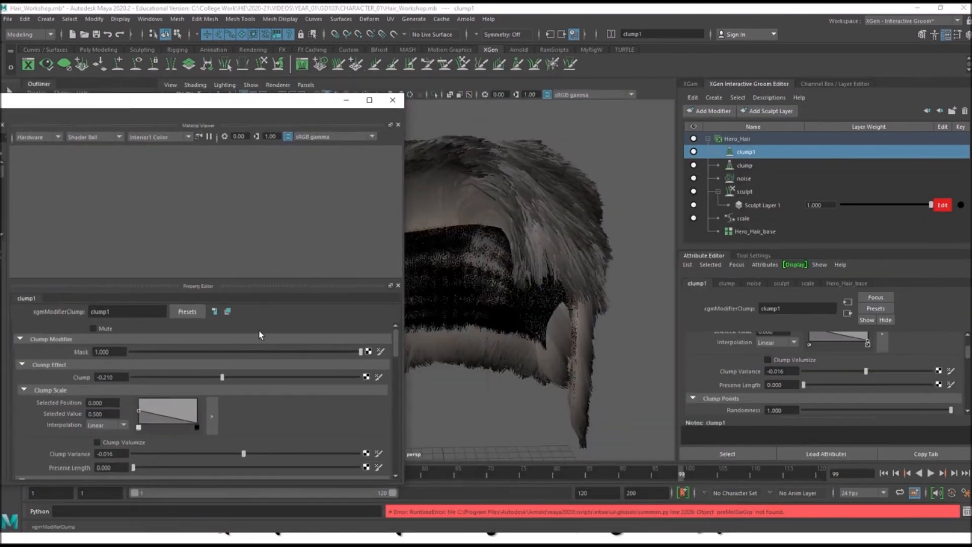
drag(241, 99, 535, 104)
click(46, 185)
Widen the Hypershade's material browser and place the window so the shader properties and the whole hair are visible together.
drag(355, 112, 53, 104)
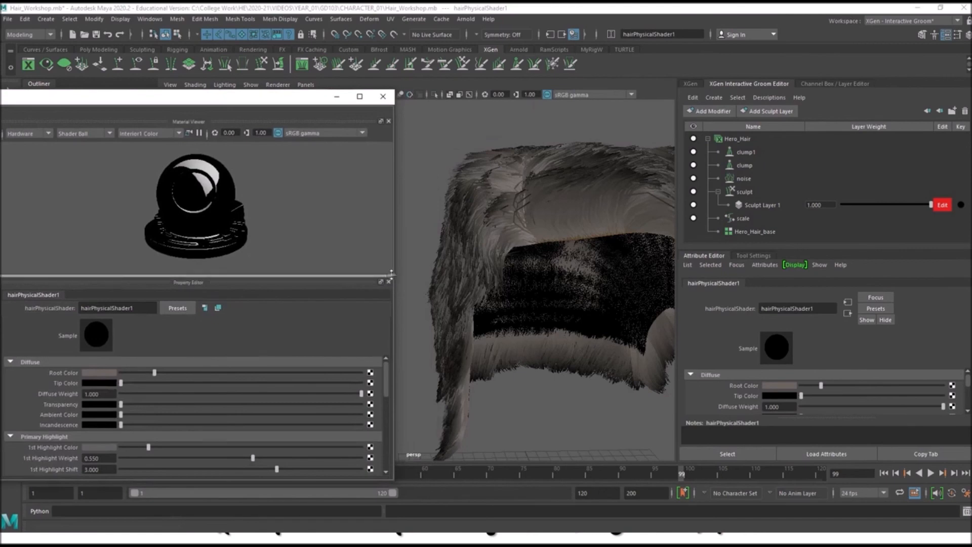
drag(397, 272, 235, 273)
drag(149, 103, 591, 87)
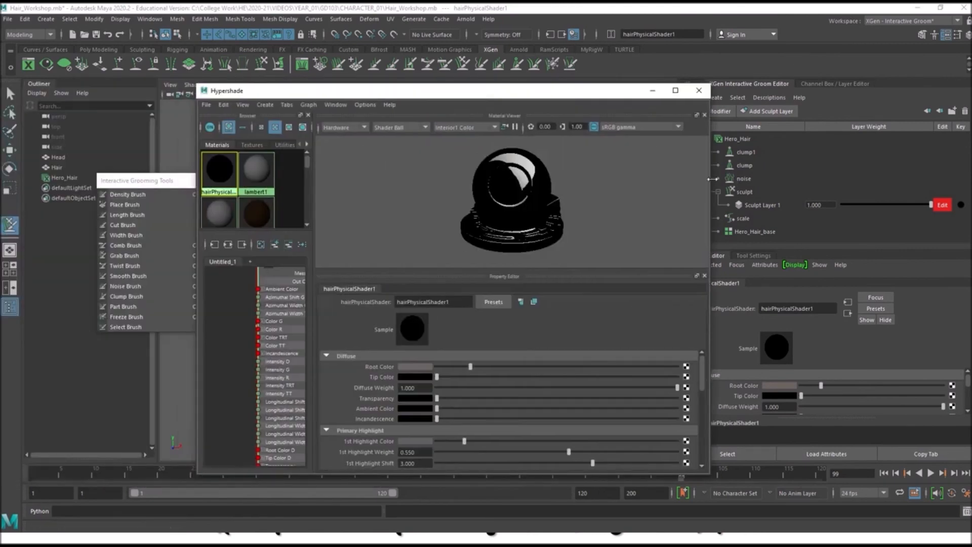
drag(311, 271, 489, 266)
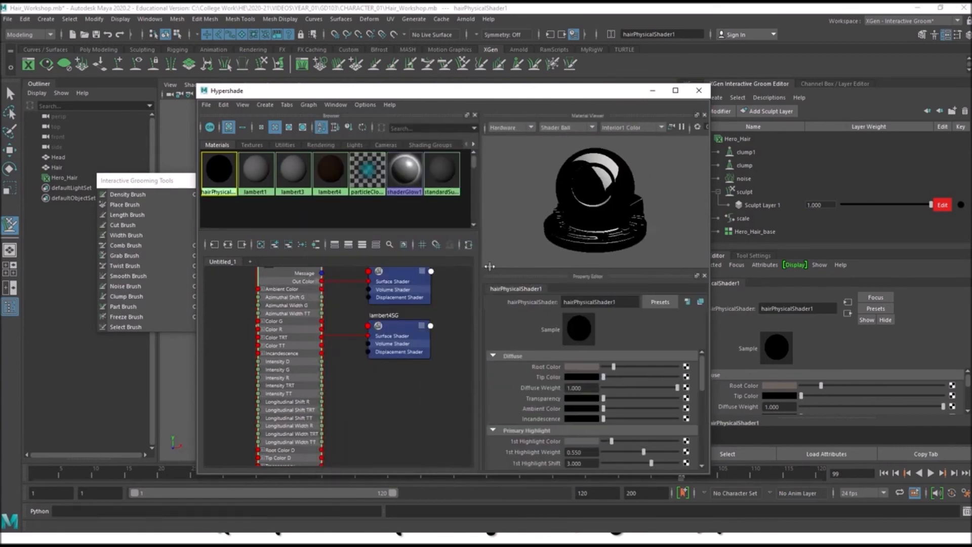
drag(509, 103, 239, 101)
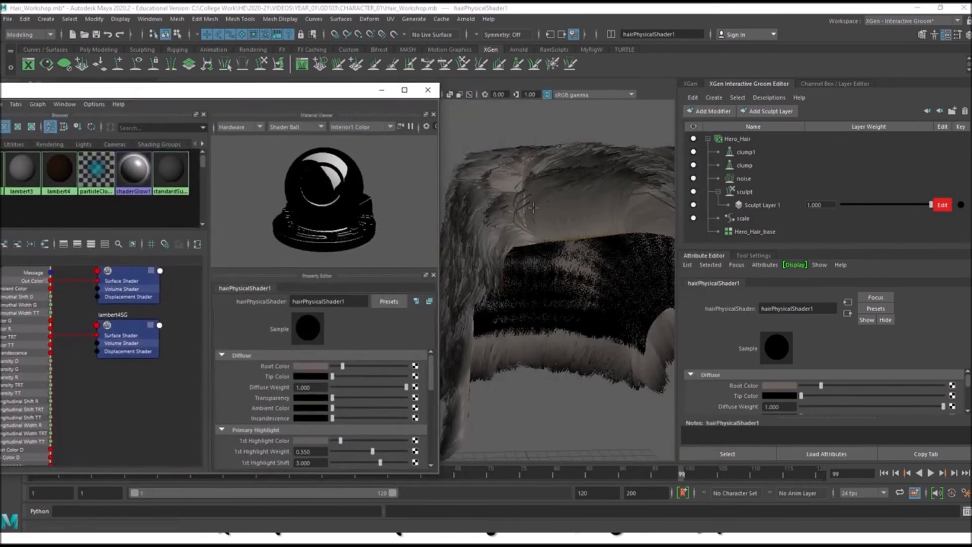
click(485, 216)
alt+right_drag(484, 217, 248, 464)
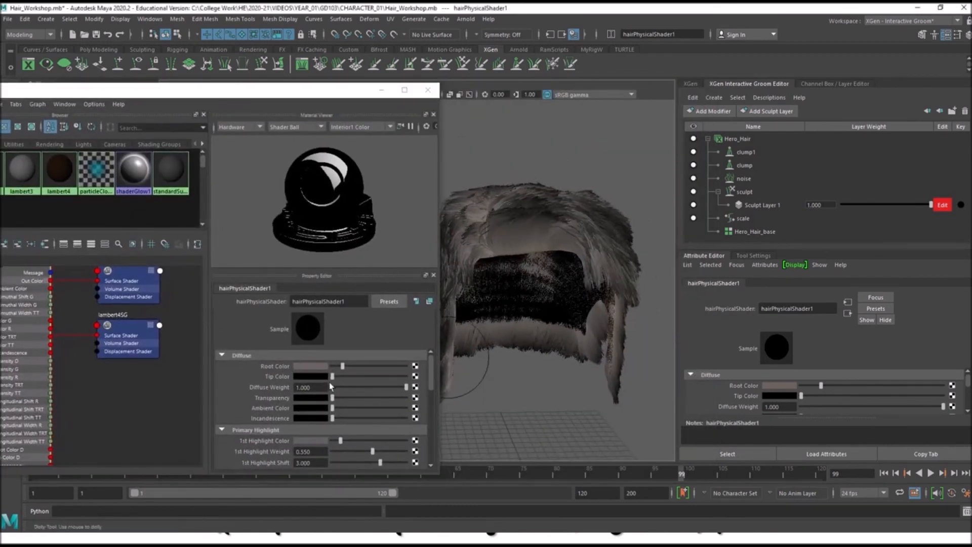
Set hairPhysicalShader1's Root Color to a brown from the color history with H 30, S 0.667 and V 0.207.
click(320, 370)
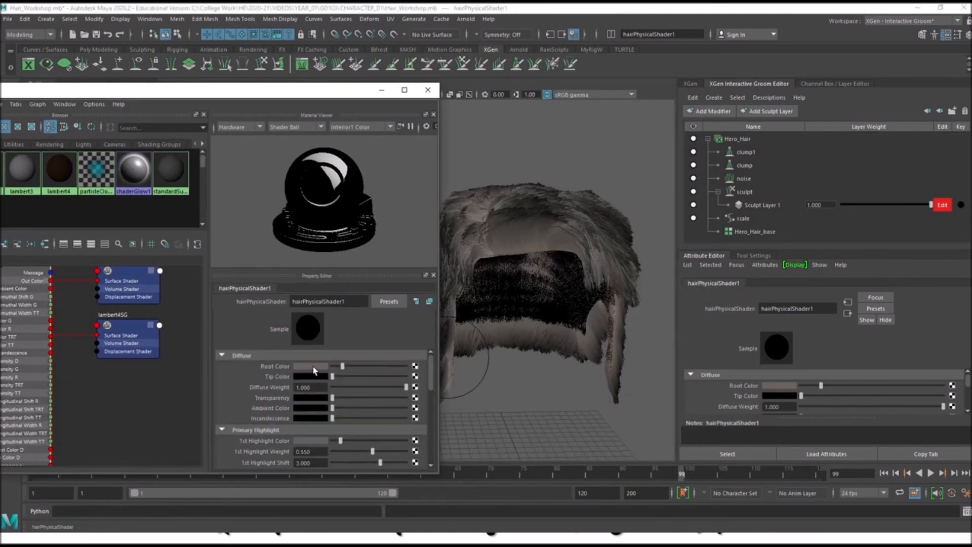
click(314, 370)
click(274, 360)
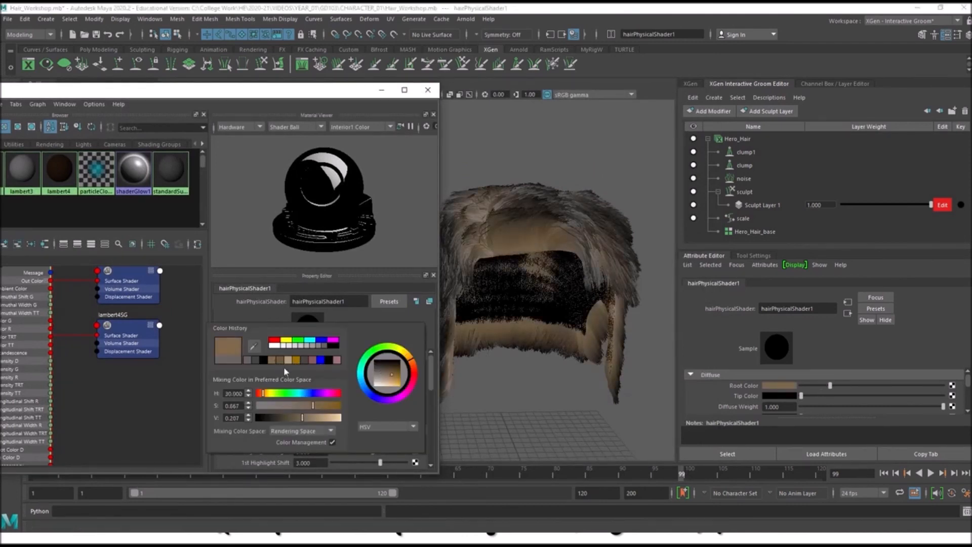
Make hairPhysicalShader1's Root Color a darker, more saturated brown and set its Tip Color to a light beige.
drag(376, 373, 400, 373)
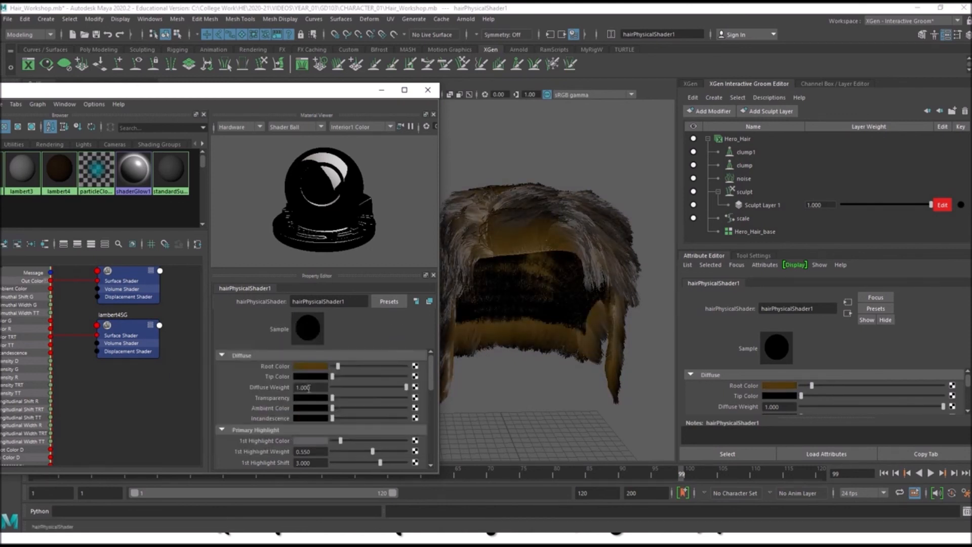
click(310, 377)
drag(390, 376, 379, 386)
mouse_move(607, 350)
alt+mouse_down()
mouse_move(616, 310)
mouse_move(582, 306)
mouse_move(626, 294)
mouse_move(523, 291)
mouse_move(607, 293)
mouse_move(577, 289)
mouse_move(597, 283)
mouse_move(604, 288)
mouse_move(521, 321)
alt+mouse_up()
alt+right_drag(521, 321, 727, 318)
scroll(527, 326, up, 6)
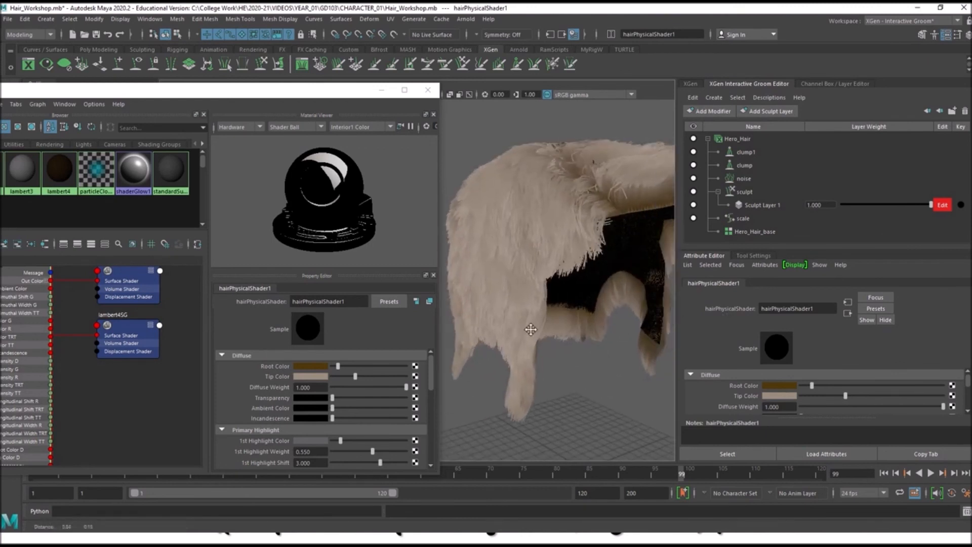
Set the Frequency of the existing noise modifier to about 5.195.
click(742, 180)
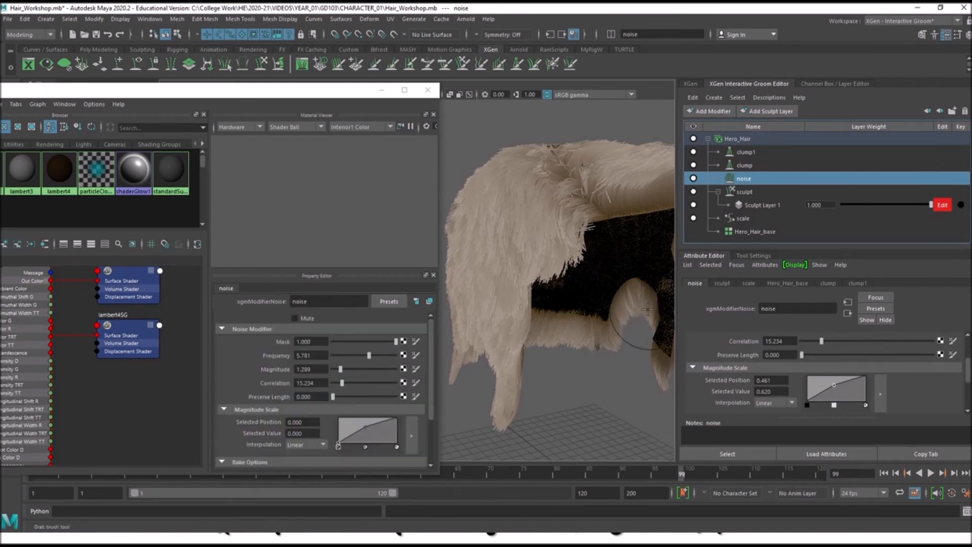
alt+middle_drag(647, 309, 582, 313)
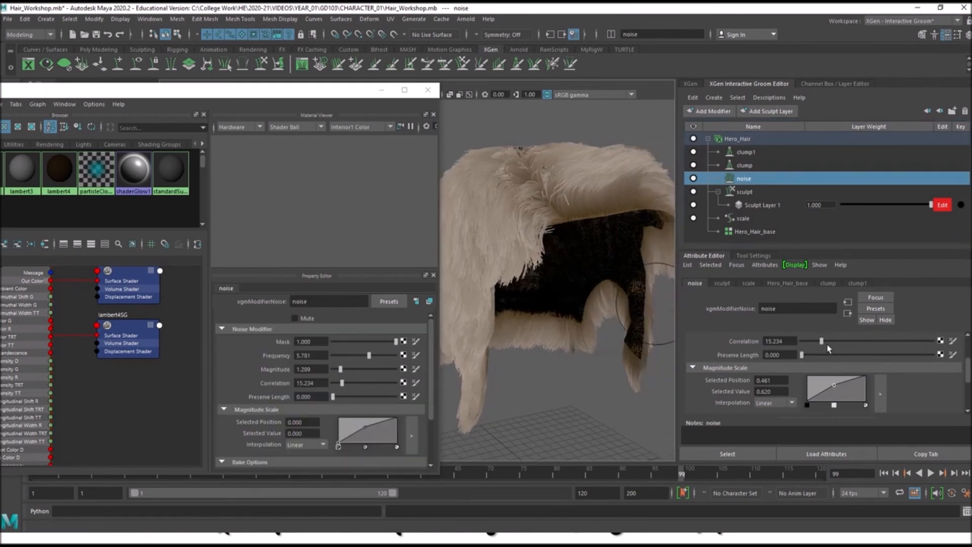
scroll(835, 354, up, 3)
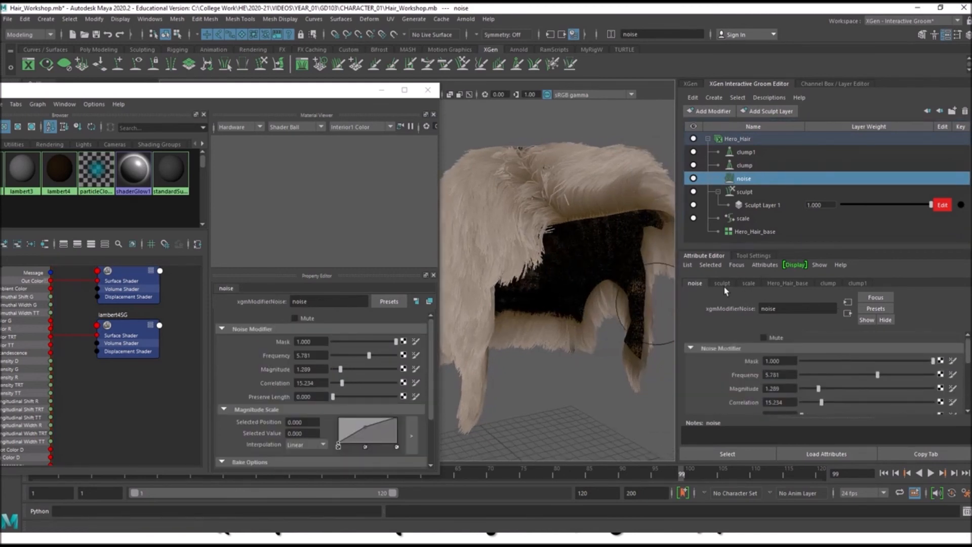
drag(841, 379, 835, 377)
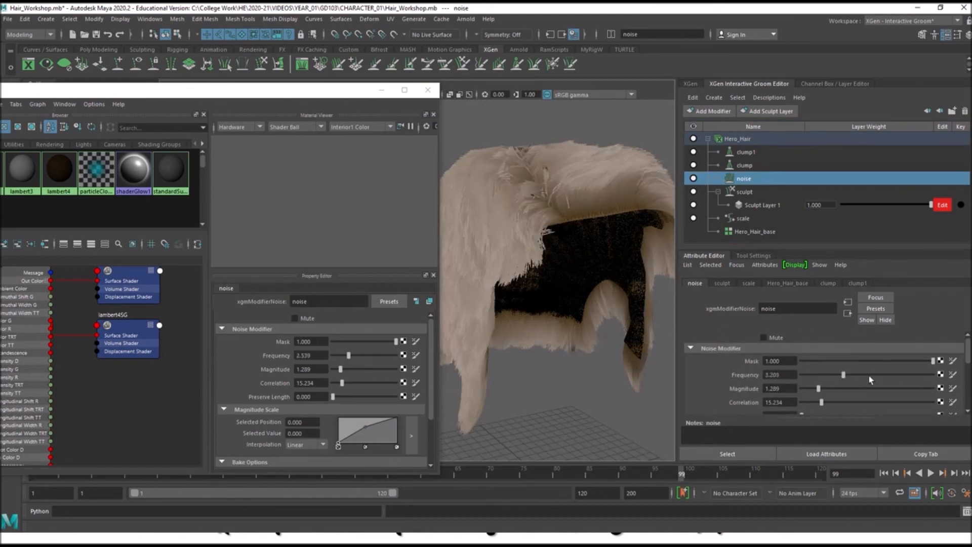
alt+drag(551, 288, 551, 273)
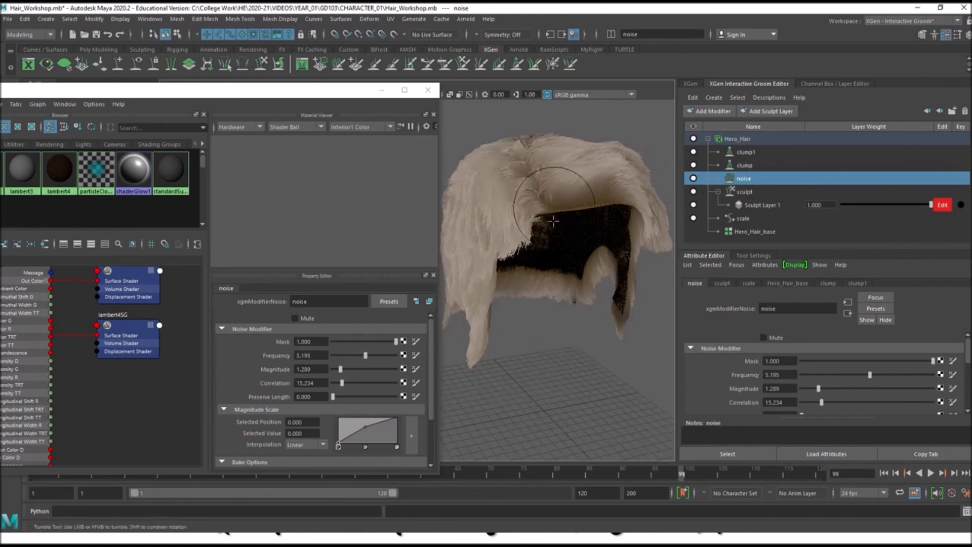
Add a second Noise modifier above clump1 and set its Frequency to about 5.547.
click(751, 152)
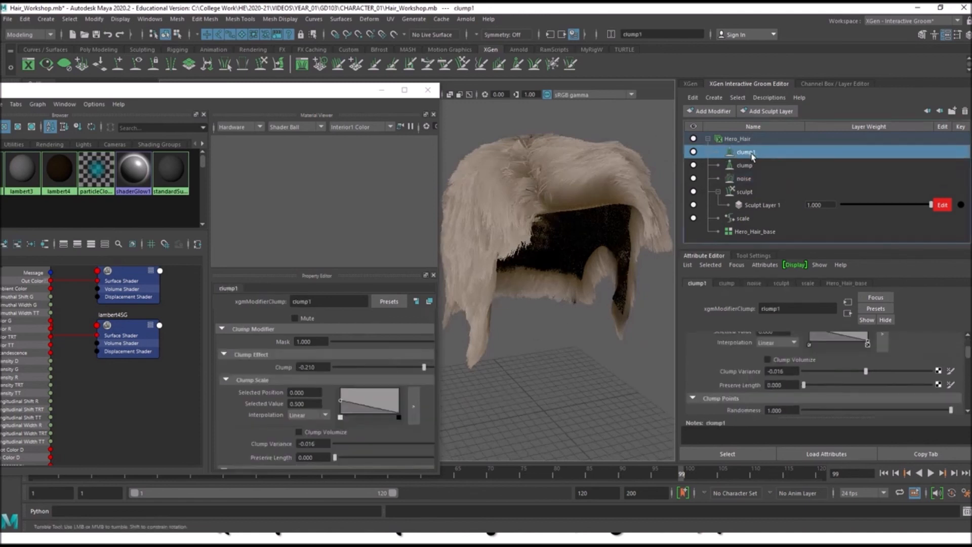
click(721, 116)
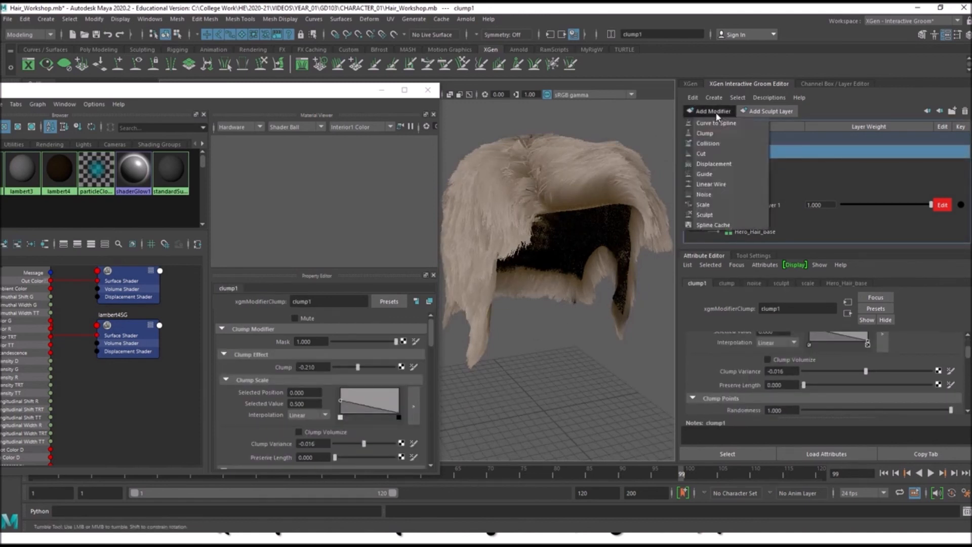
click(708, 199)
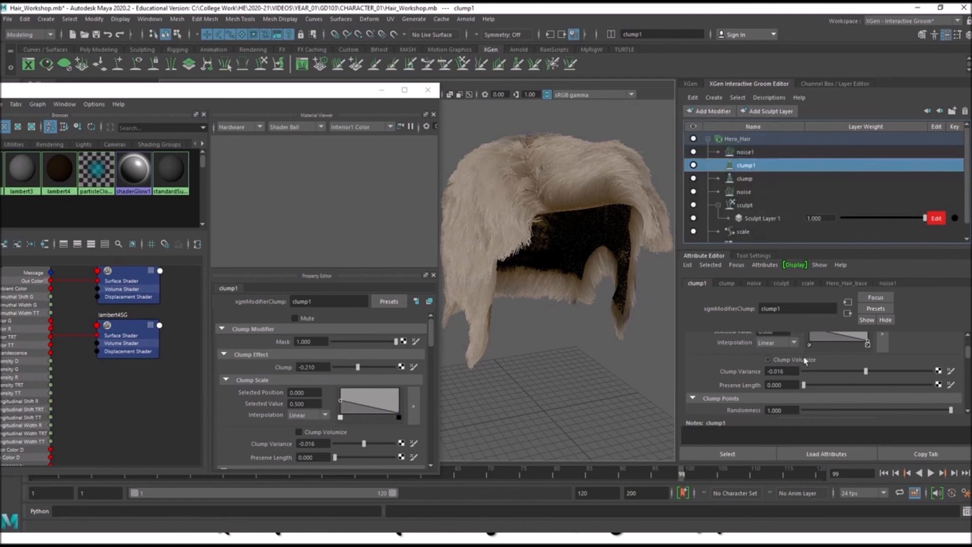
click(751, 152)
drag(825, 376, 873, 376)
alt+drag(551, 347, 618, 293)
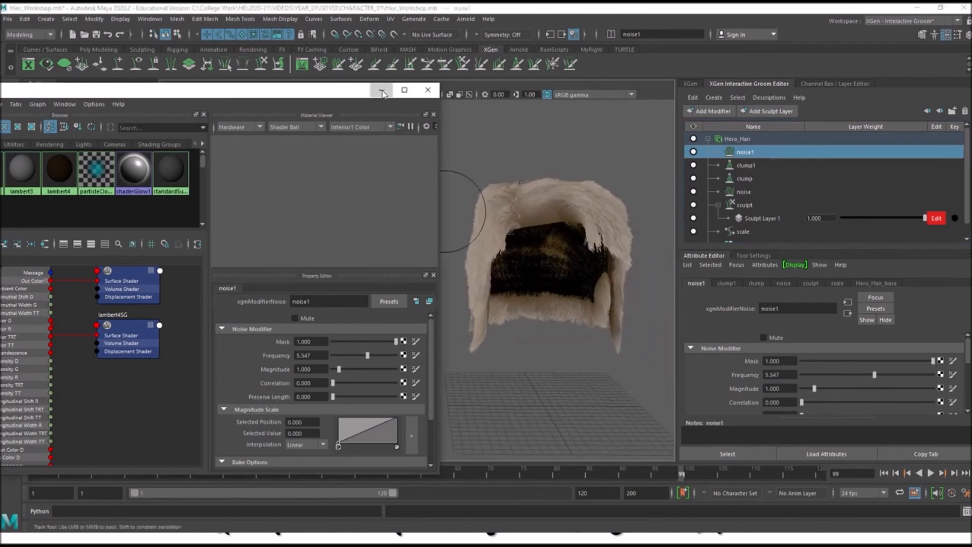
Minimize the Hypershade window and inspect the groomed hair from both sides.
click(382, 91)
alt+drag(434, 329, 475, 328)
alt+right_drag(475, 328, 658, 313)
alt+drag(658, 313, 480, 311)
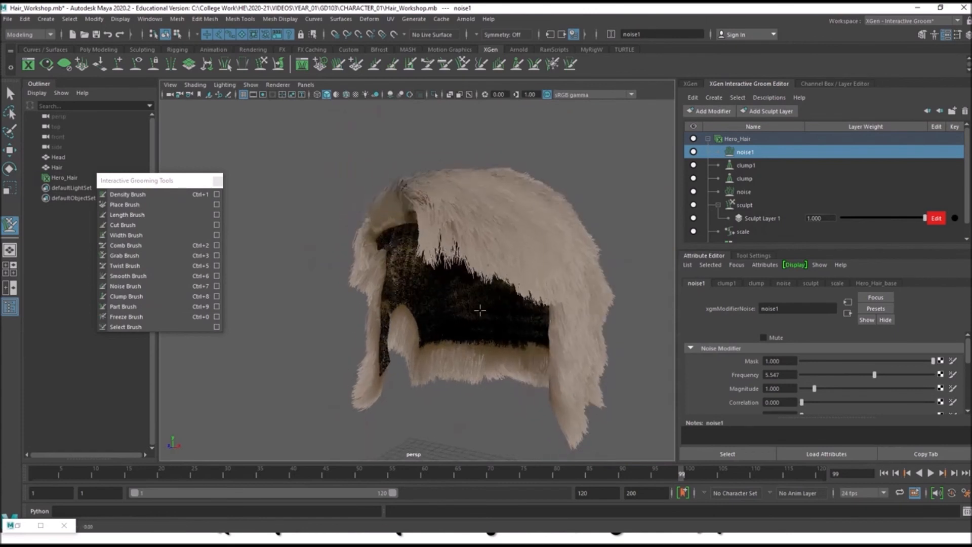
Make Head_Layer visible so the head shows beneath the hair.
click(830, 84)
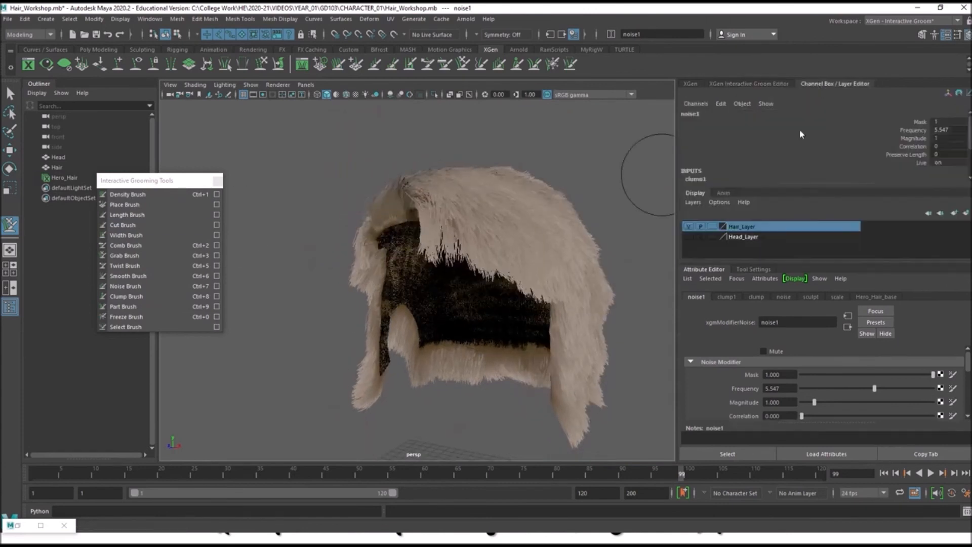
click(689, 236)
mouse_move(597, 264)
alt+mouse_down()
mouse_move(581, 254)
mouse_move(486, 251)
alt+mouse_up()
Leave the grooming brush, display the head mesh with smooth preview, deselect it, and check the hair on the head.
click(10, 150)
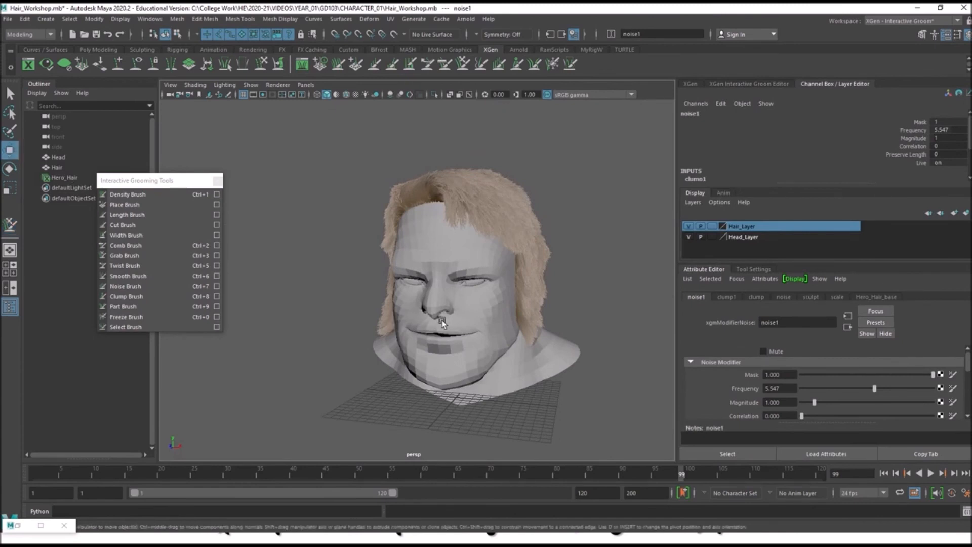
click(422, 282)
click(290, 314)
alt+drag(290, 314, 365, 334)
scroll(419, 344, up, 5)
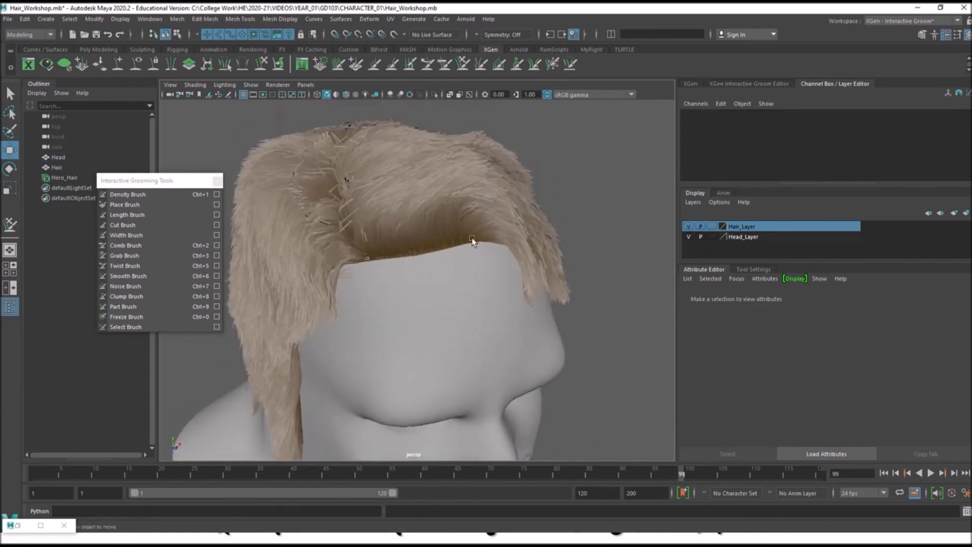
scroll(415, 269, down, 5)
scroll(390, 273, up, 2)
alt+drag(389, 272, 463, 225)
alt+right_drag(462, 225, 385, 234)
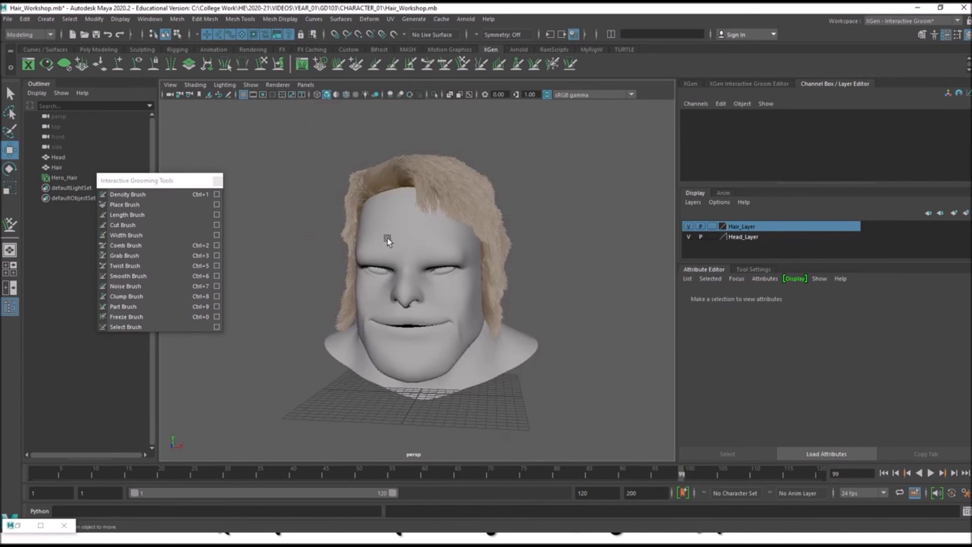